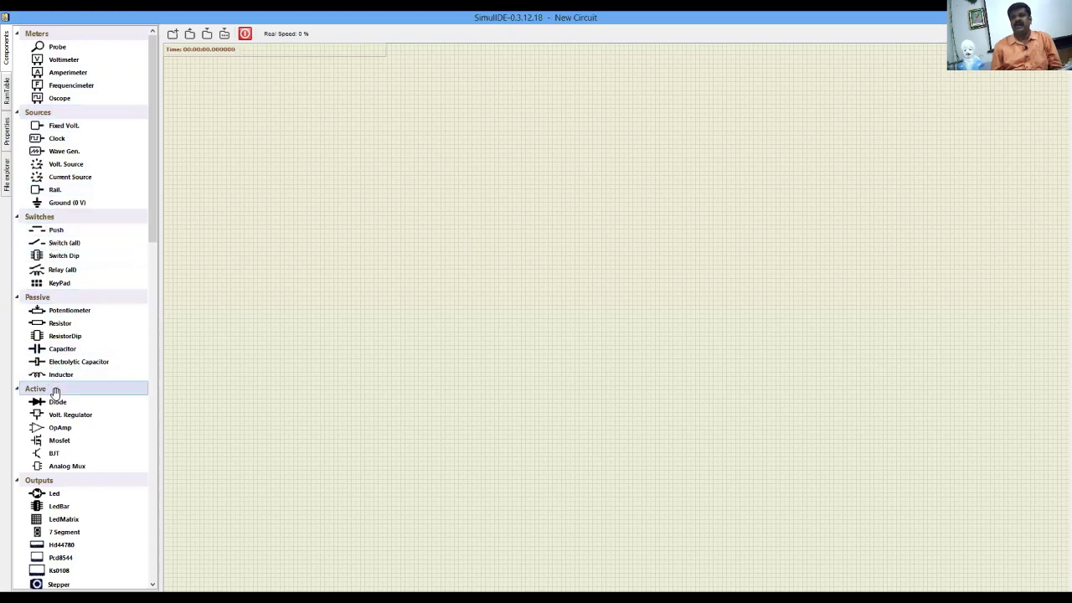
# Step: Look through the whole component library, from meters and sources down to logic and drawing shapes
pyautogui.scroll(-4, 53, 475)
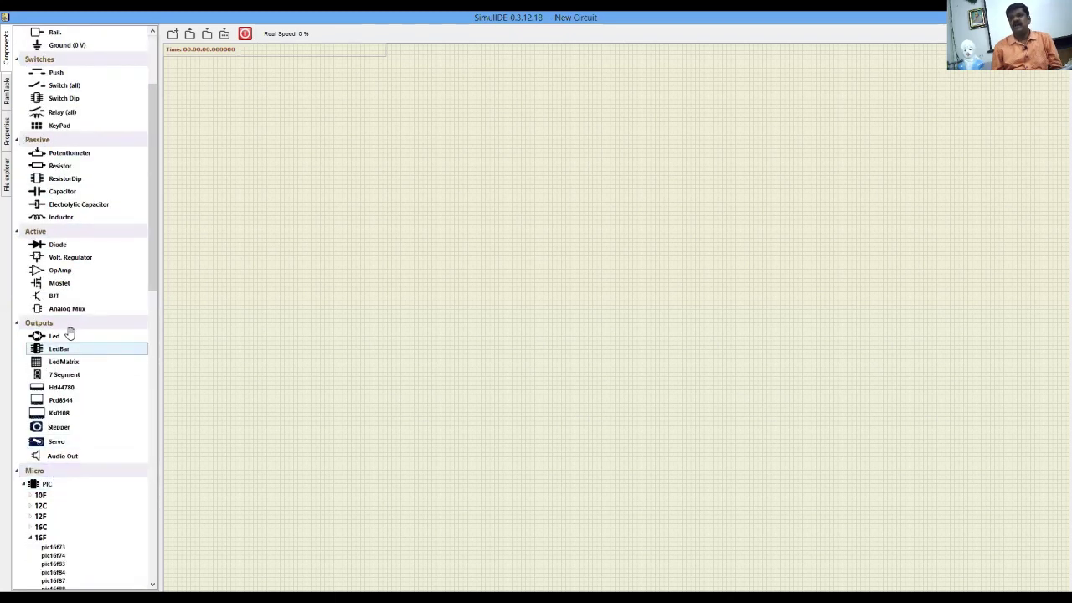
pyautogui.scroll(-3, 96, 371)
pyautogui.click(37, 363)
pyautogui.scroll(-12, 113, 524)
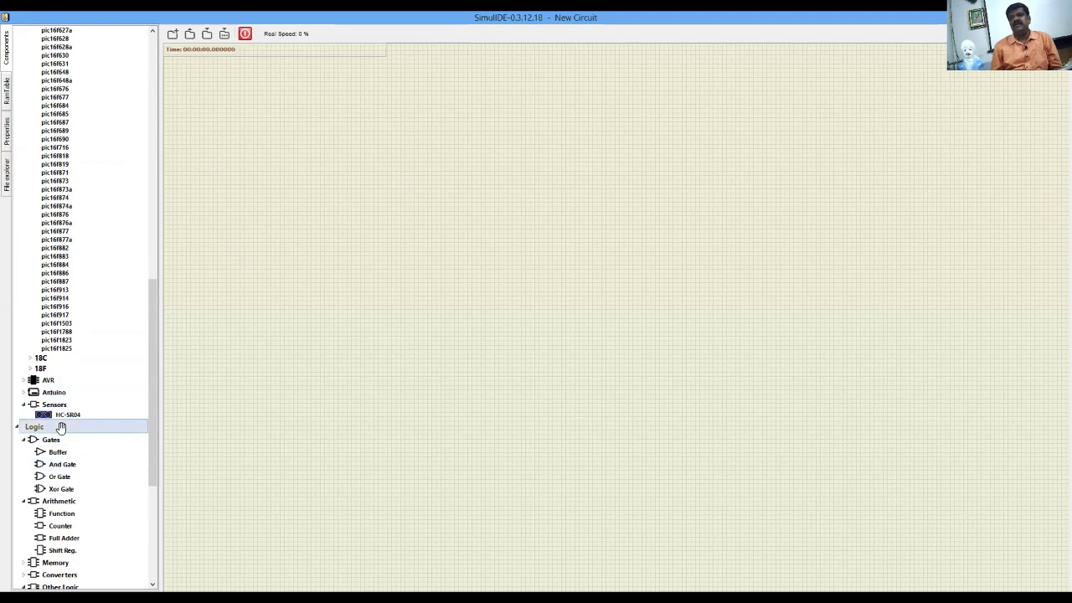
pyautogui.scroll(-5, 60, 428)
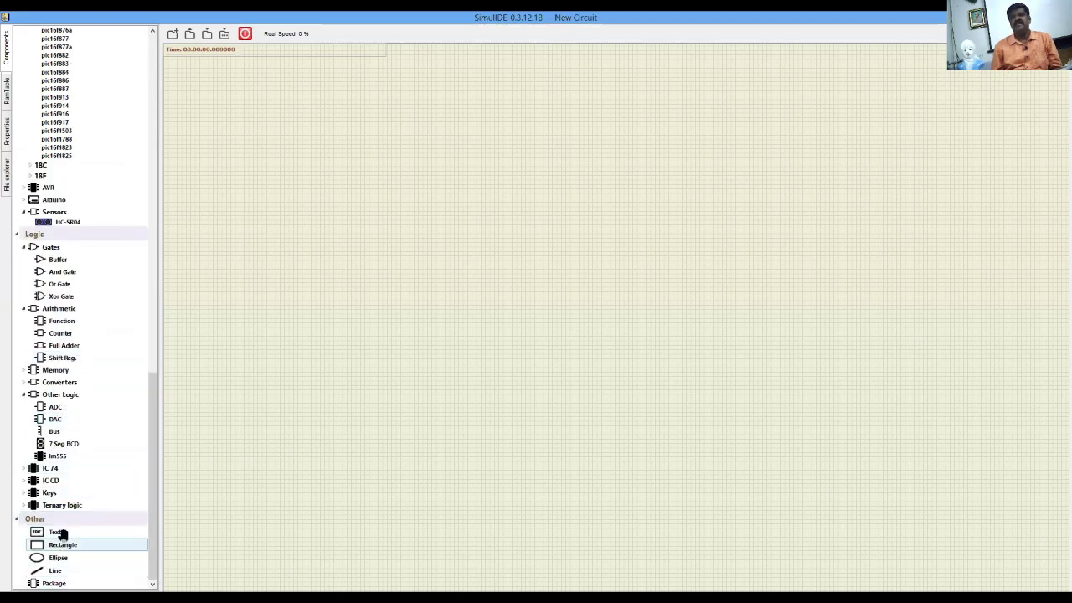
pyautogui.scroll(20, 98, 402)
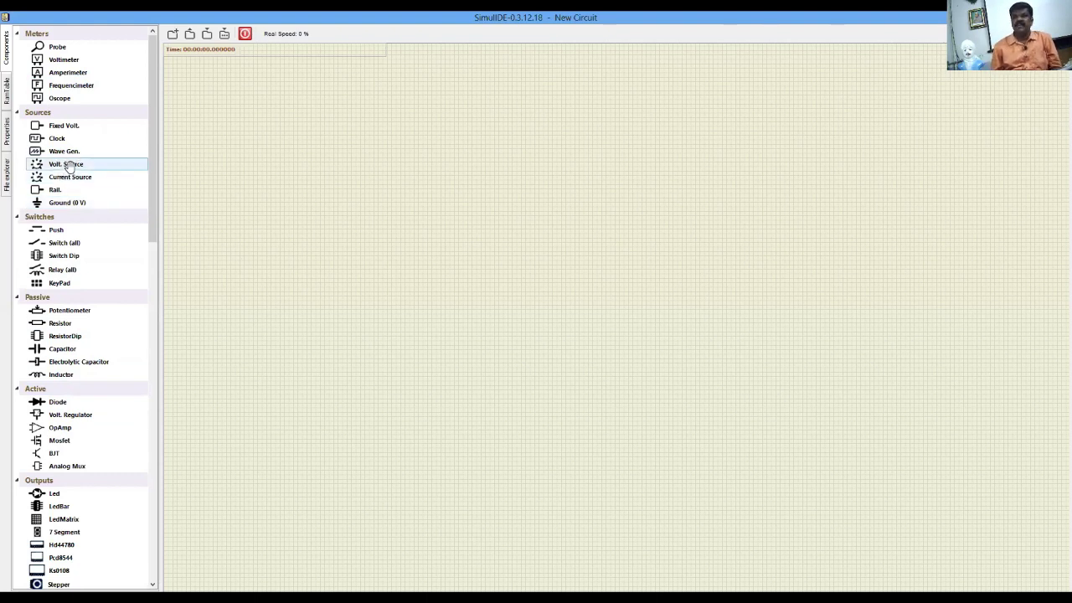
# Step: Place a Volt. Source near the upper-left corner of the circuit canvas and set its voltage to 12 V
pyautogui.moveTo(67, 164); pyautogui.dragTo(267, 186)
pyautogui.scroll(8, 223, 160)
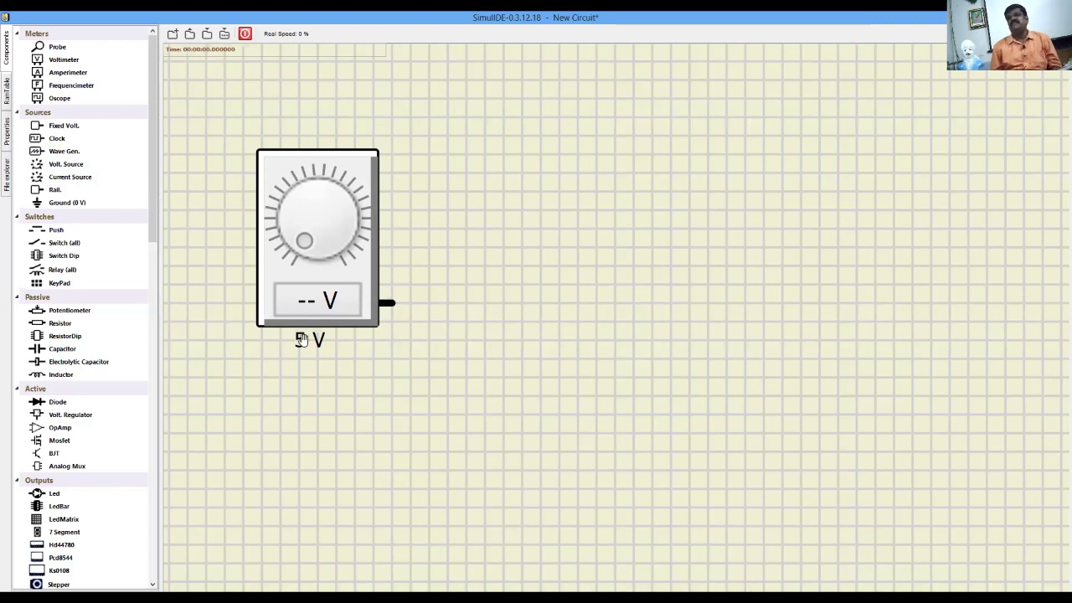
pyautogui.click(353, 275)
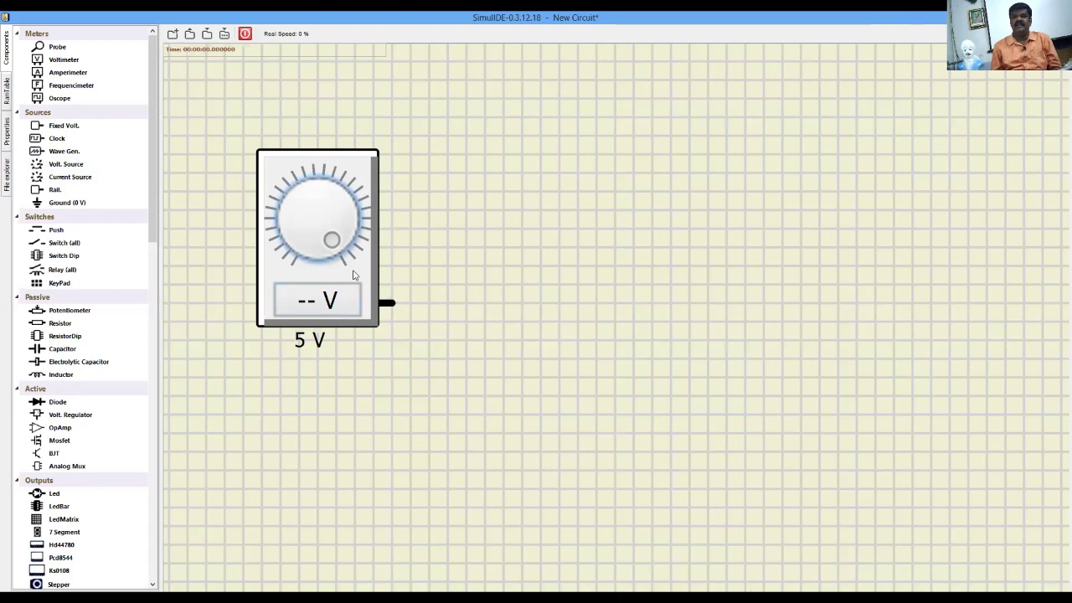
pyautogui.rightClick(353, 275)
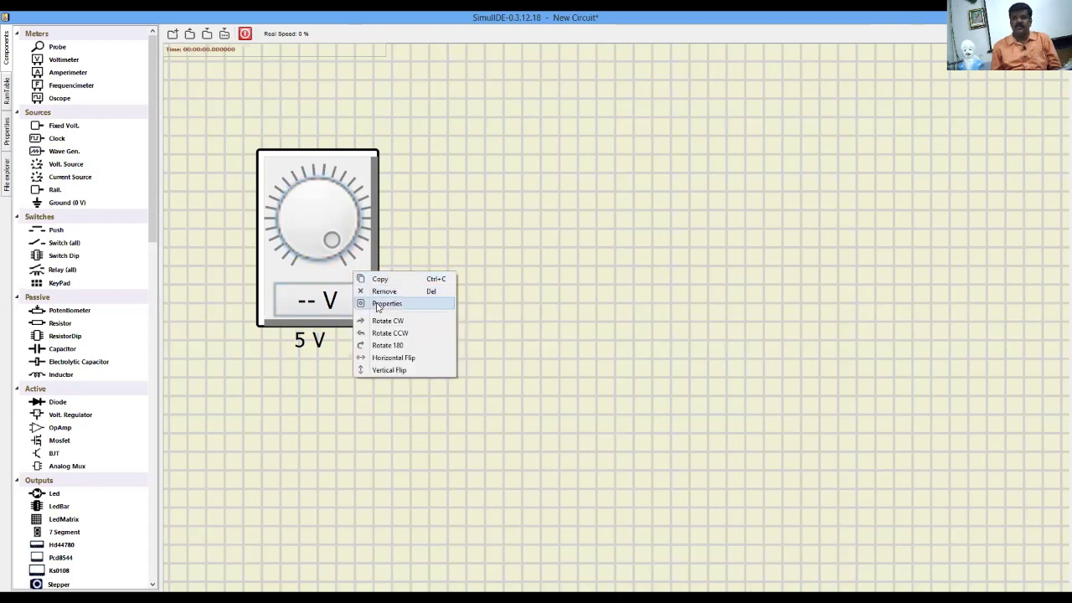
pyautogui.click(377, 305)
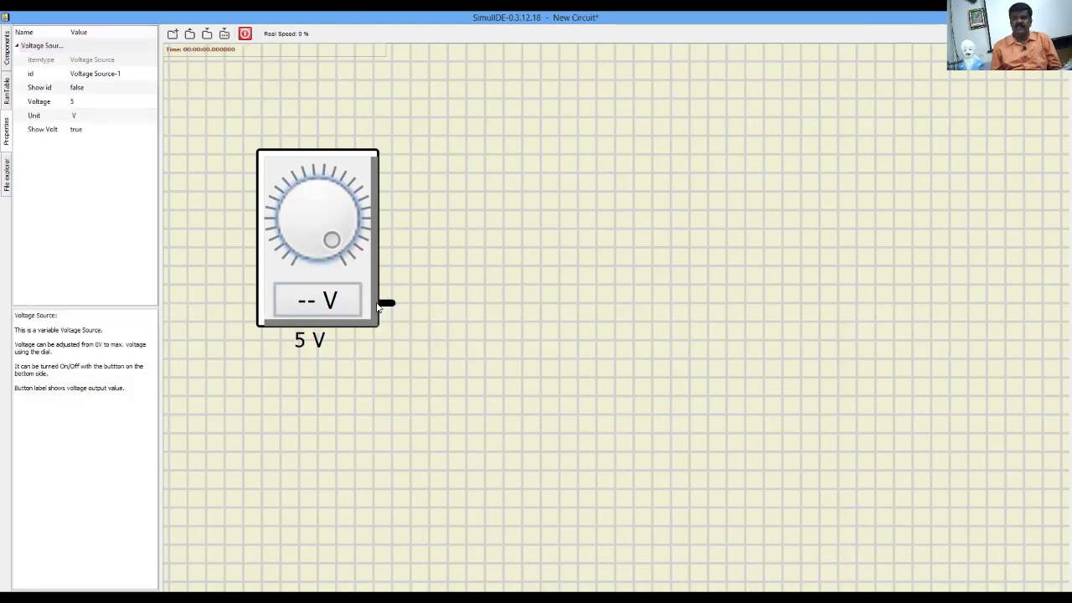
pyautogui.click(72, 106)
pyautogui.write('12')
pyautogui.press('Return')
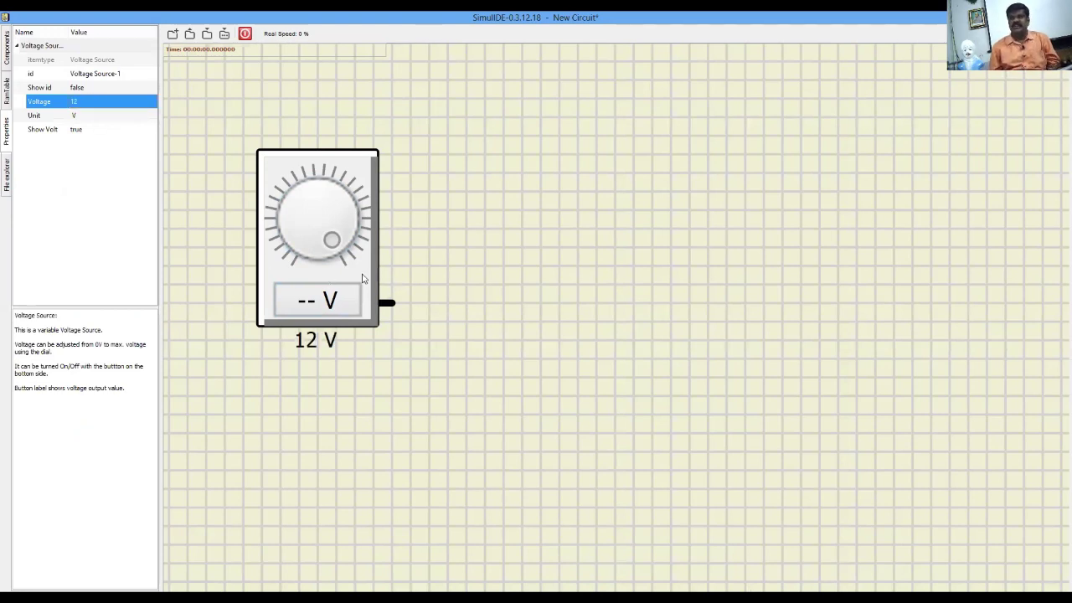
# Step: Set the voltage source's voltage to 24 V
pyautogui.click(361, 279)
pyautogui.rightClick(362, 279)
pyautogui.click(388, 306)
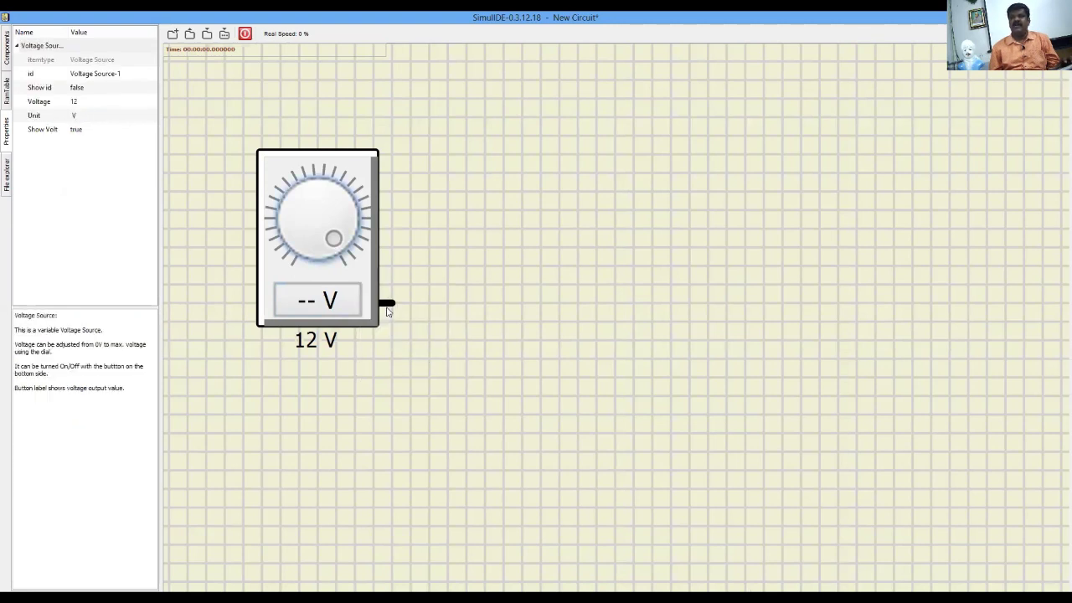
pyautogui.doubleClick(82, 105)
pyautogui.write('2')
pyautogui.press('Return')
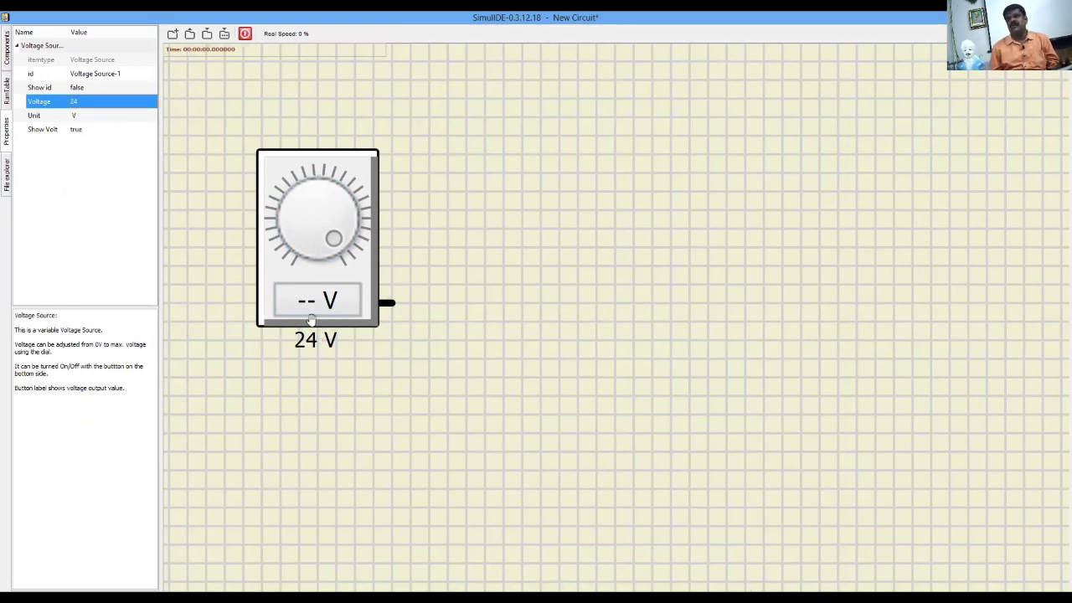
# Step: Set the voltage source's voltage to 12 V and deselect it
pyautogui.doubleClick(82, 102)
pyautogui.write('12')
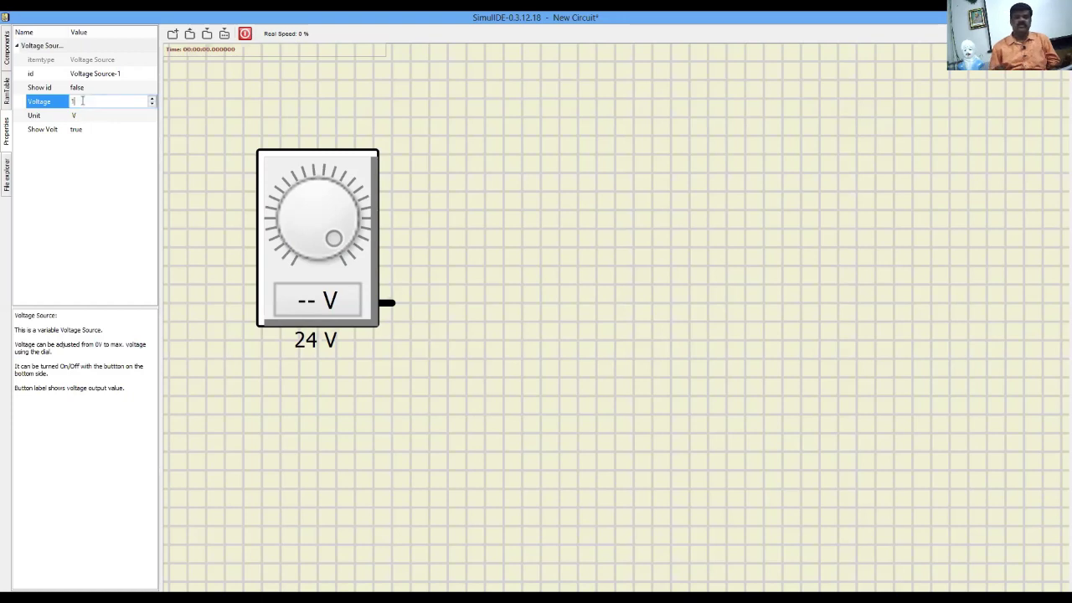
pyautogui.press('Return')
pyautogui.click(482, 431)
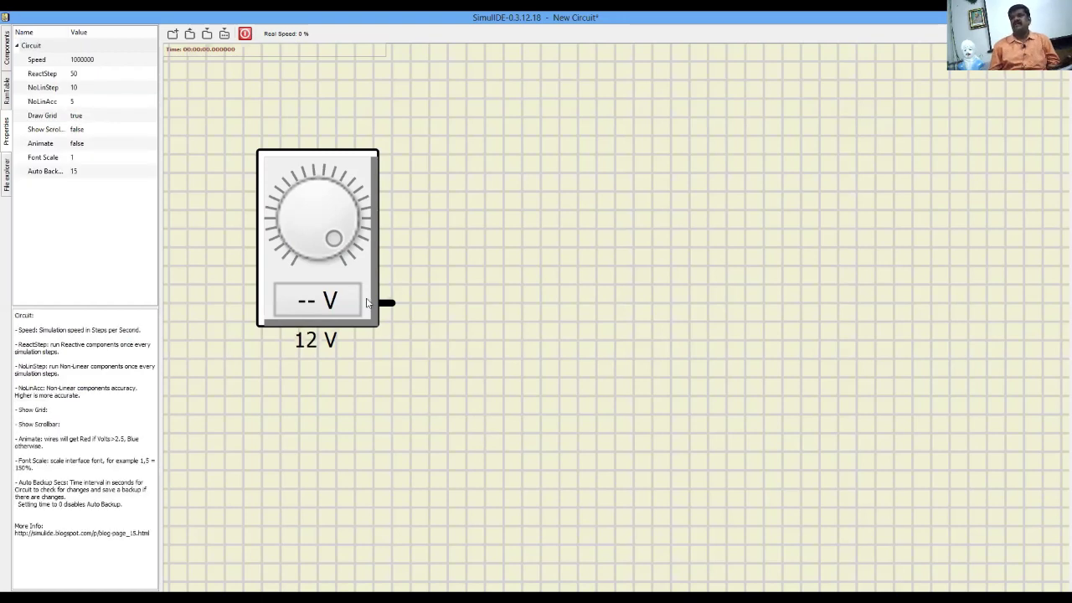
pyautogui.scroll(-3, 343, 270)
pyautogui.scroll(1, 344, 270)
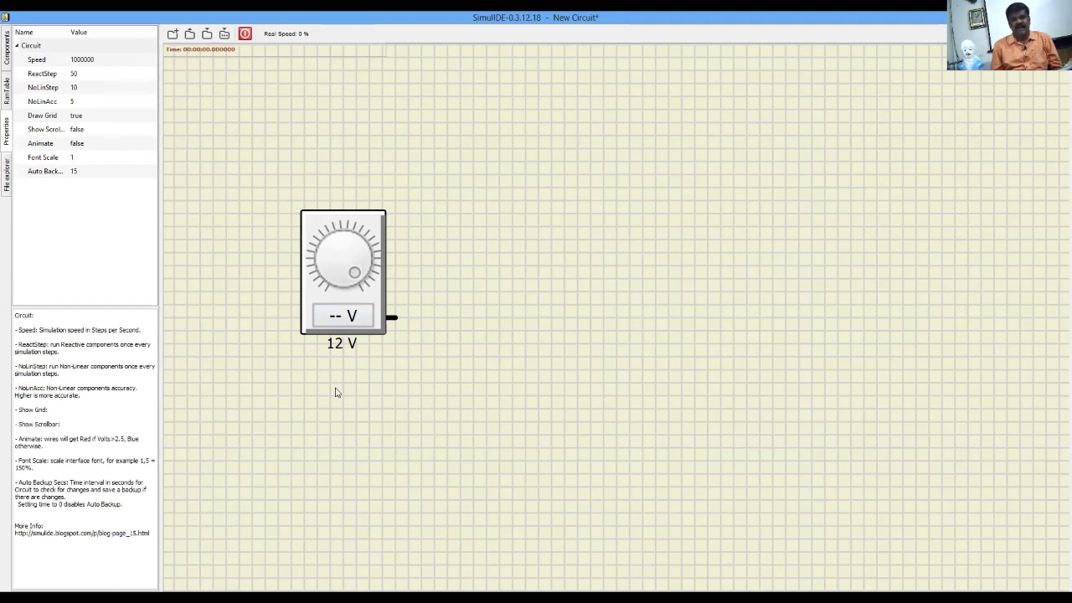
pyautogui.rightClick(376, 297)
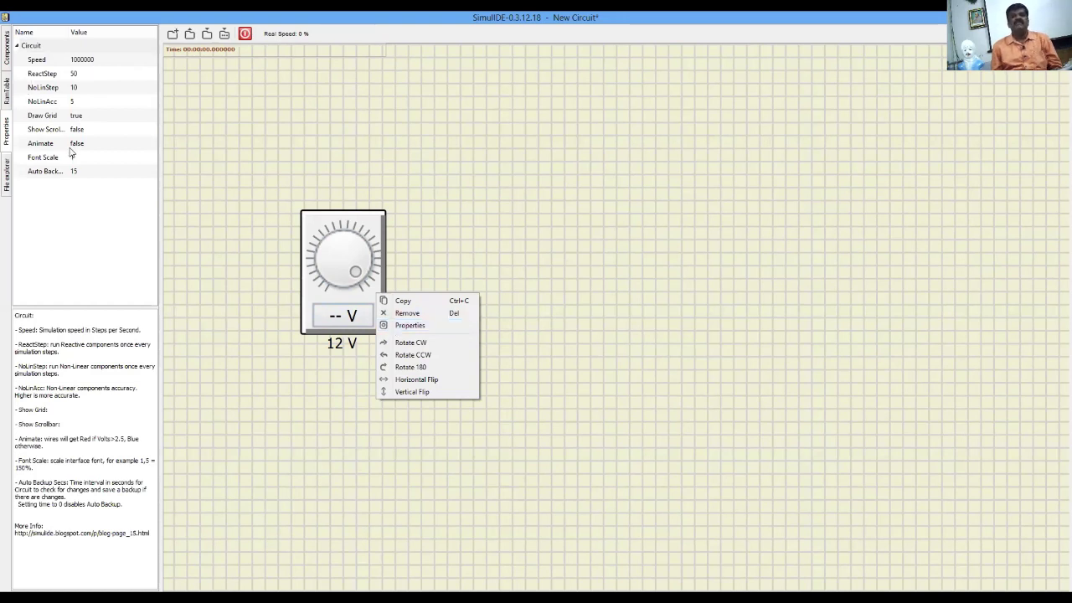
pyautogui.click(317, 373)
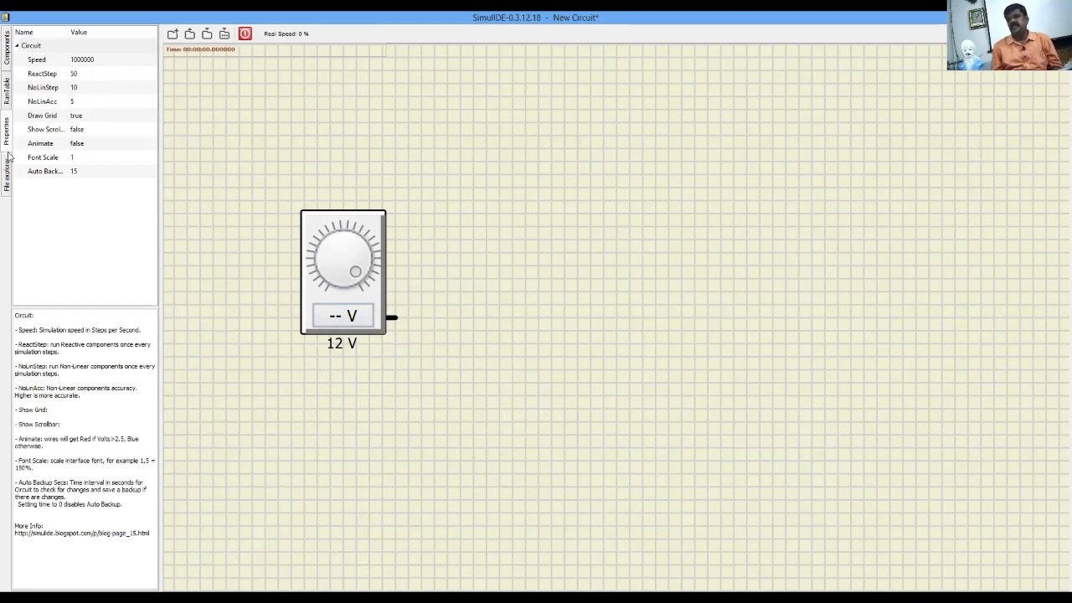
# Step: Place a Switch (all) component to the right of the voltage source, level with its output pin
pyautogui.click(7, 47)
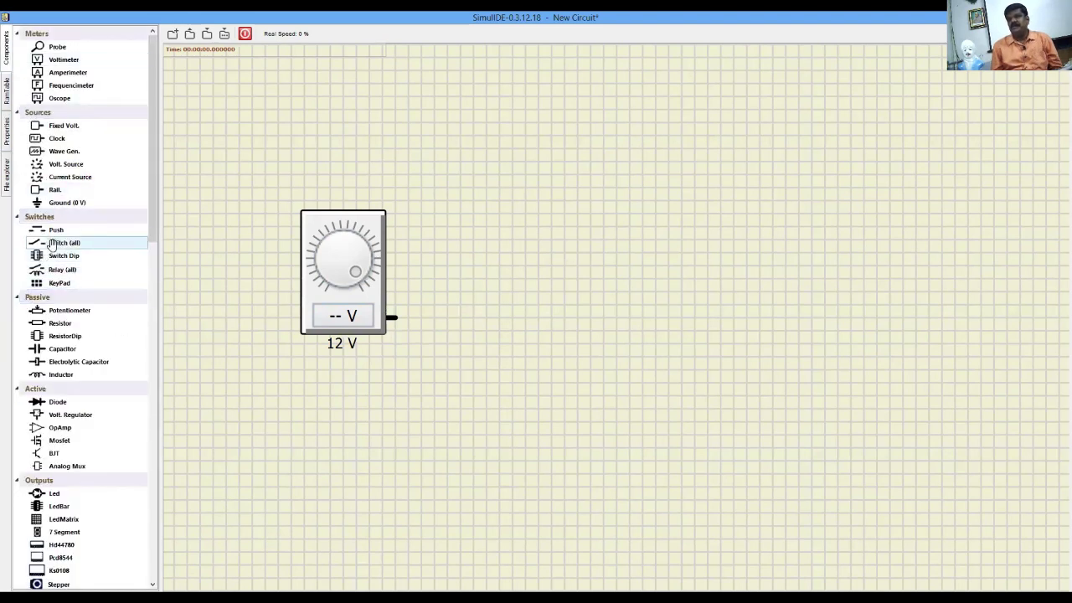
pyautogui.moveTo(72, 241); pyautogui.dragTo(476, 324)
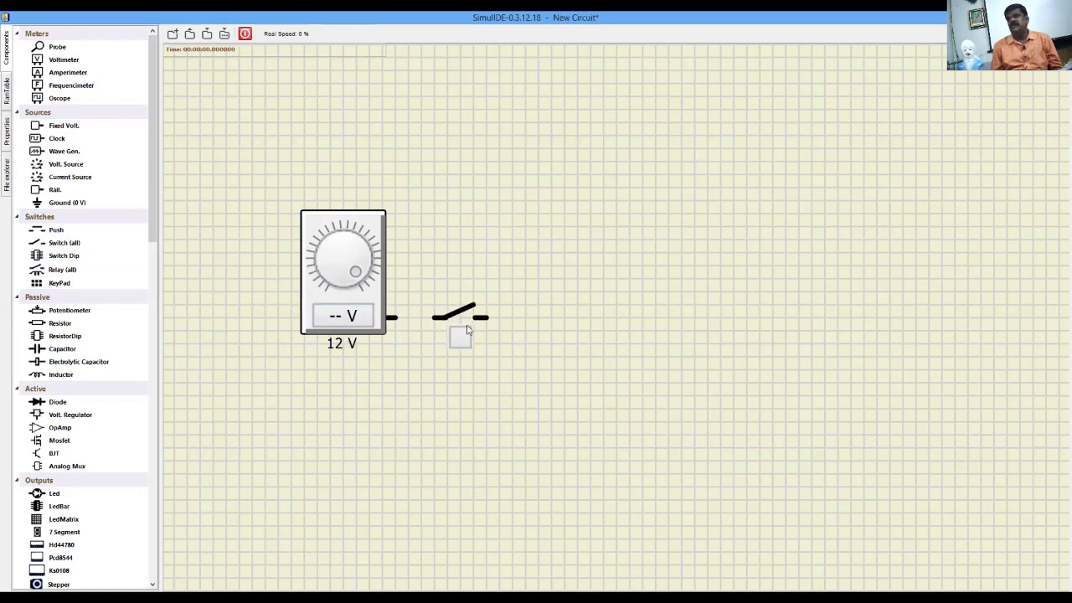
pyautogui.scroll(7, 464, 326)
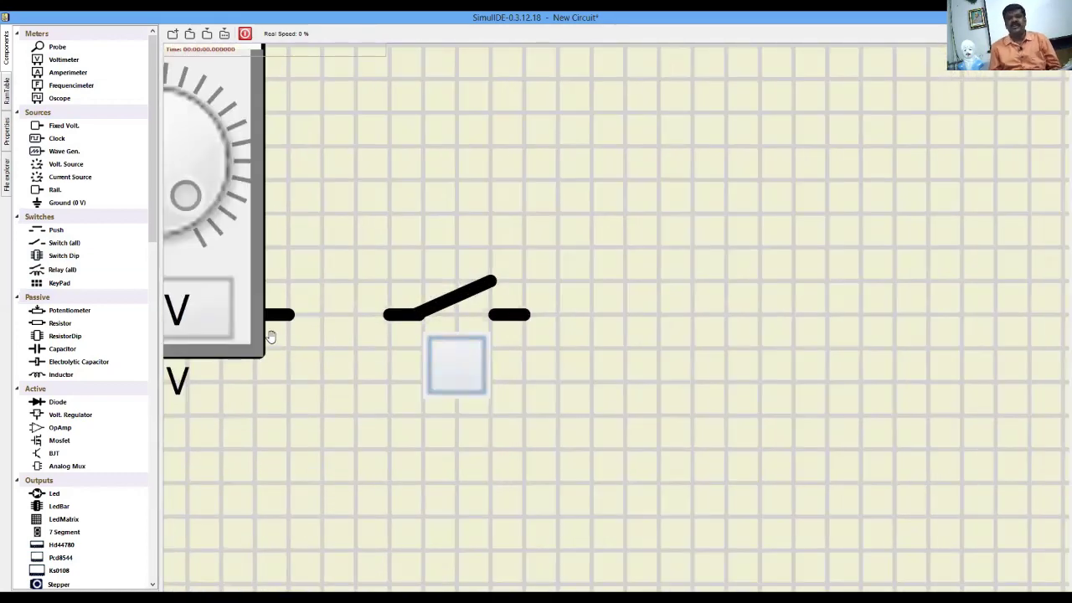
# Step: Toggle the switch closed and open again to test its operation
pyautogui.click(446, 366)
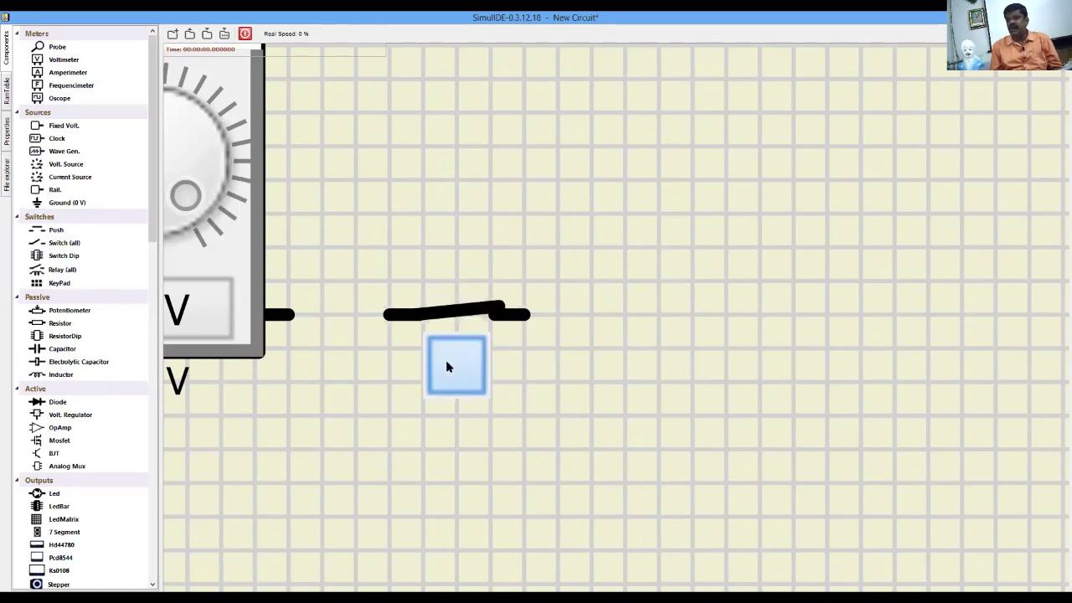
pyautogui.click(448, 365)
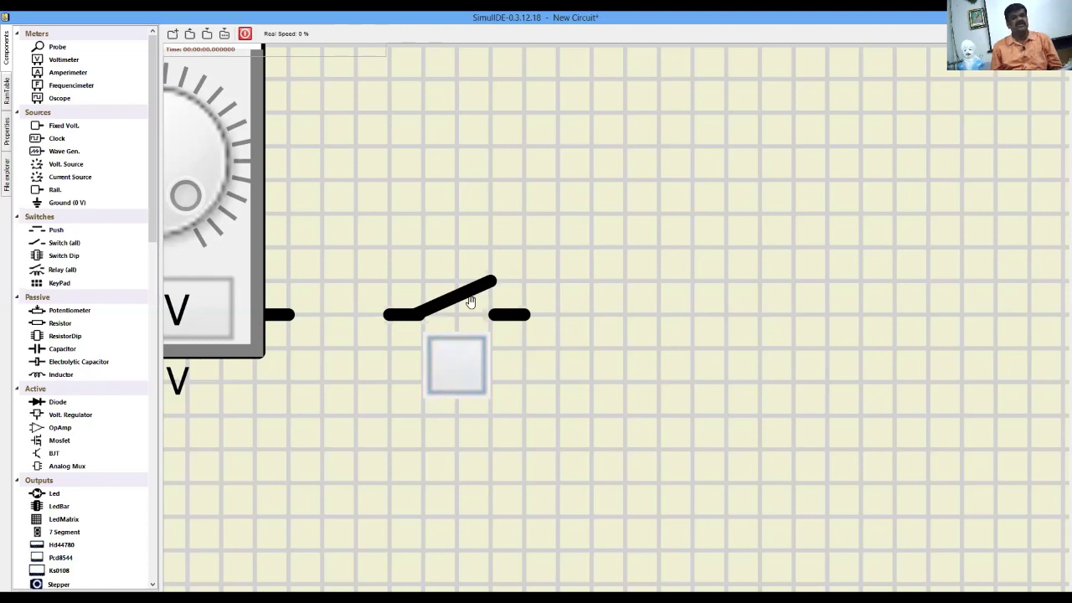
pyautogui.click(456, 368)
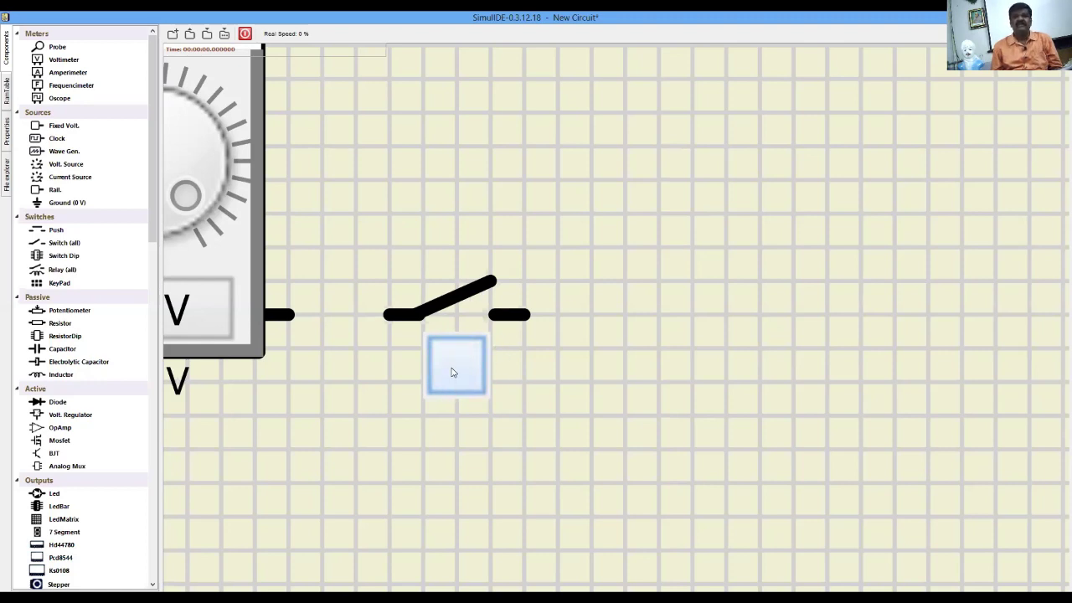
pyautogui.moveTo(471, 368); pyautogui.dragTo(470, 371)
# Step: Place a resistor to the right of the switch, in line with its terminals
pyautogui.scroll(-4, 471, 360)
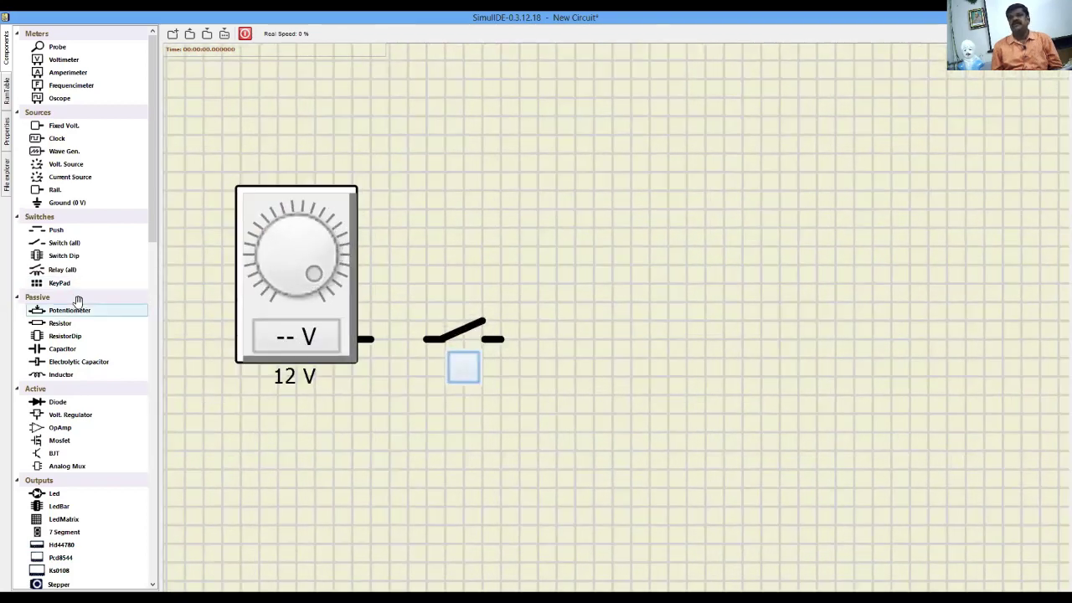
pyautogui.moveTo(79, 325); pyautogui.dragTo(609, 351)
pyautogui.rightClick(627, 341)
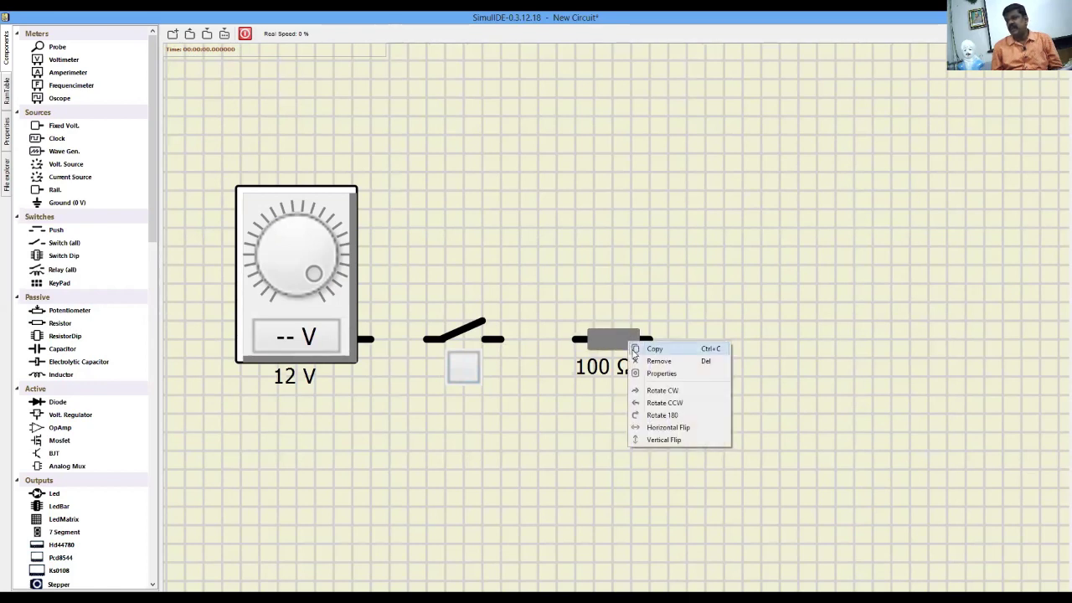
pyautogui.click(591, 421)
# Step: Set the resistor's resistance to 1000 Ω
pyautogui.click(617, 343)
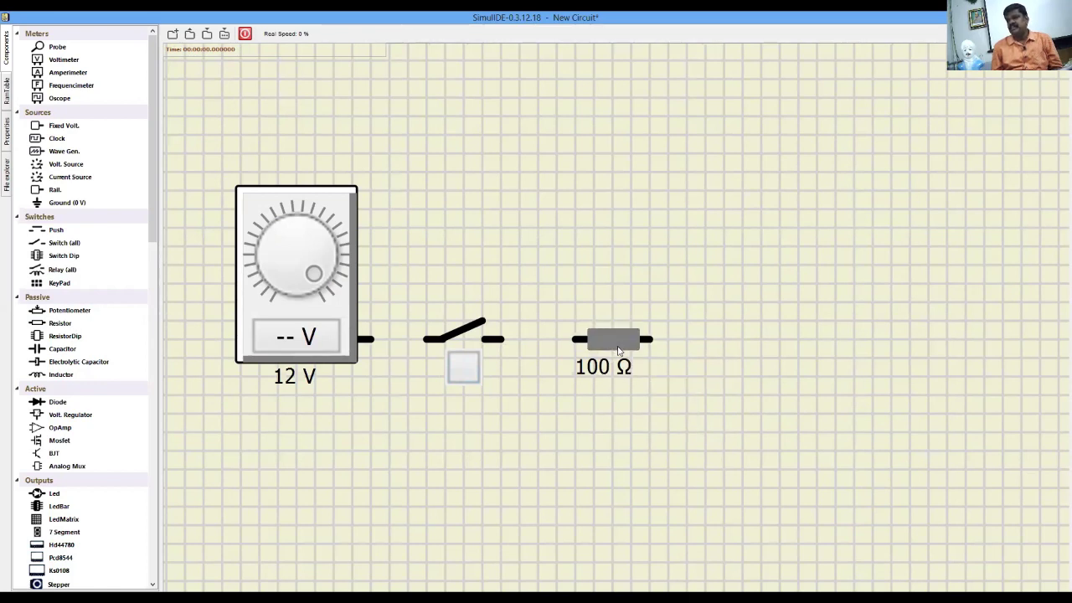
pyautogui.rightClick(618, 344)
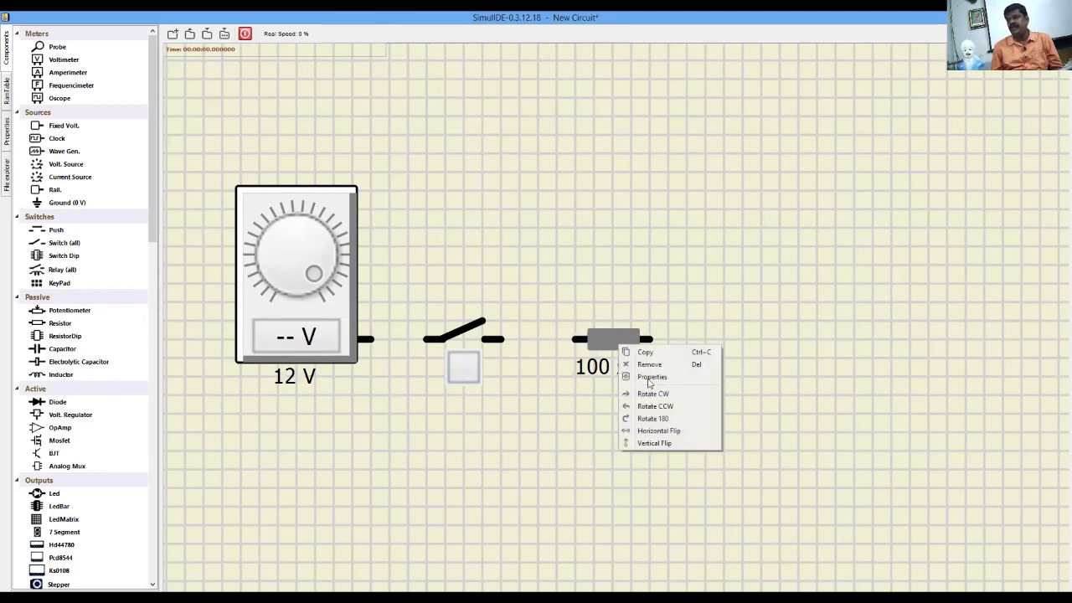
pyautogui.click(652, 378)
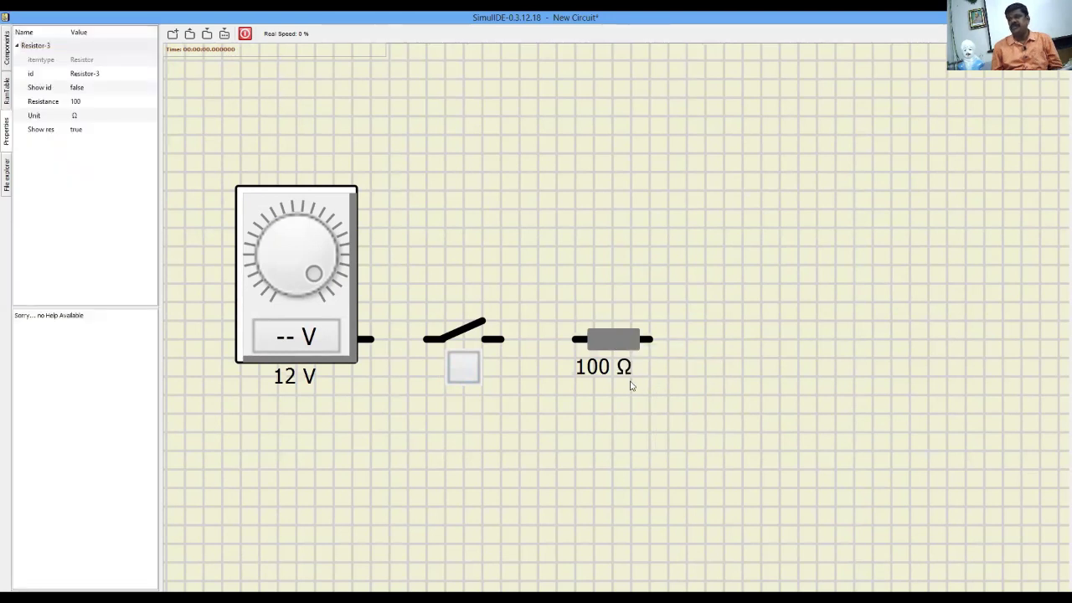
pyautogui.click(95, 102)
pyautogui.click(96, 100)
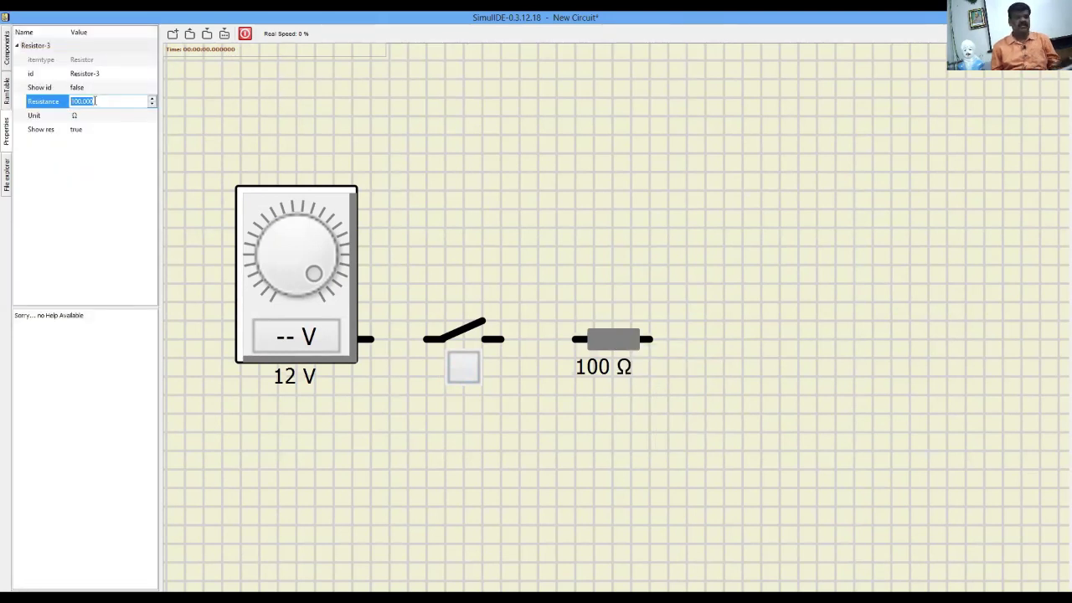
pyautogui.write('1000')
pyautogui.press('Return')
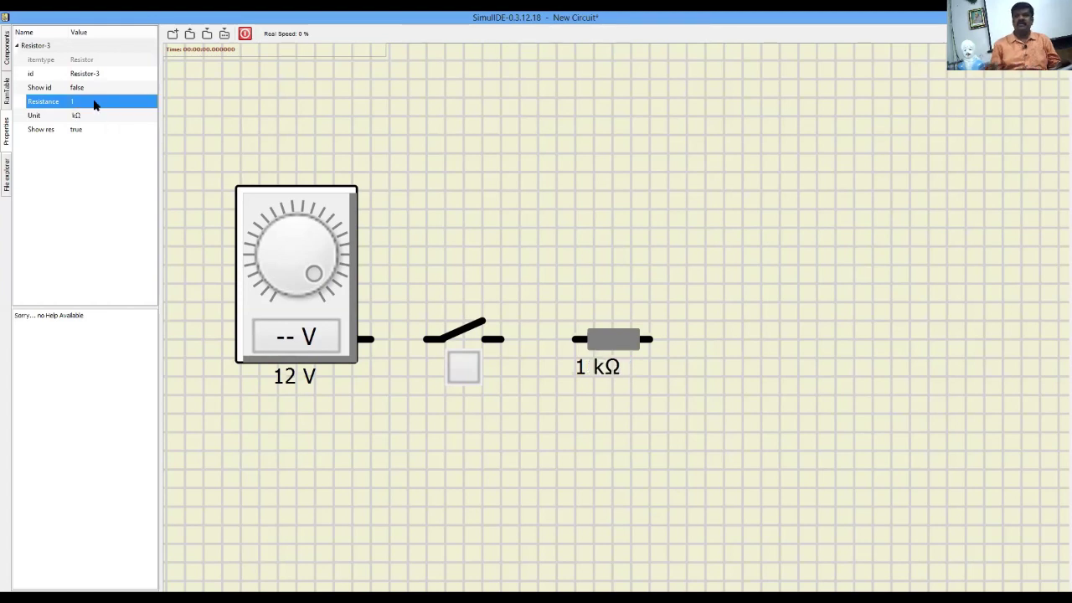
# Step: Place an LED to the right of the resistor, in line with its terminals
pyautogui.click(7, 52)
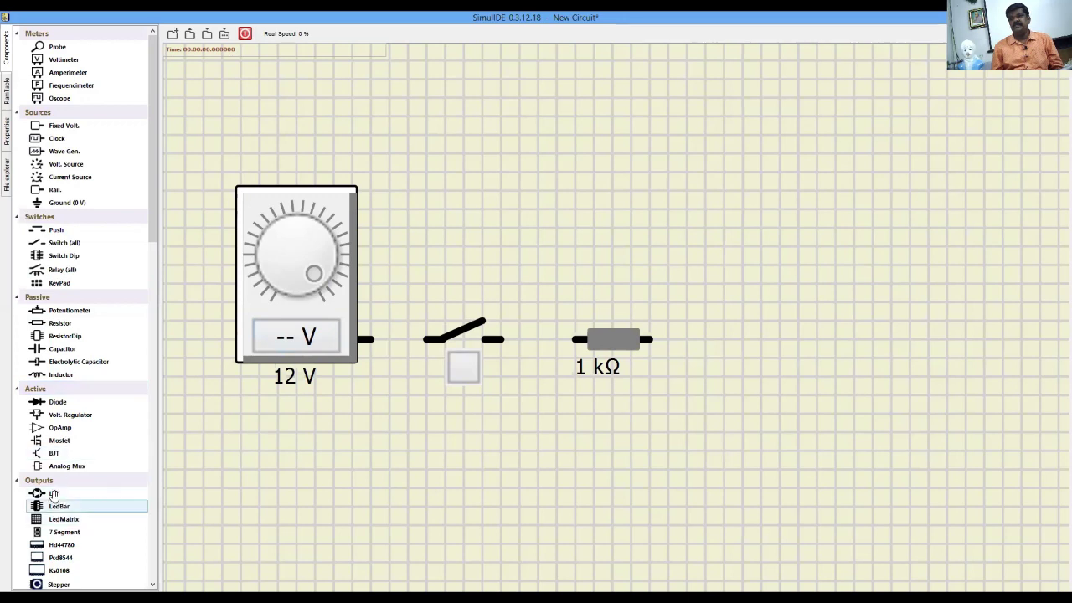
pyautogui.moveTo(53, 493); pyautogui.dragTo(560, 450)
pyautogui.moveTo(650, 427); pyautogui.dragTo(736, 350)
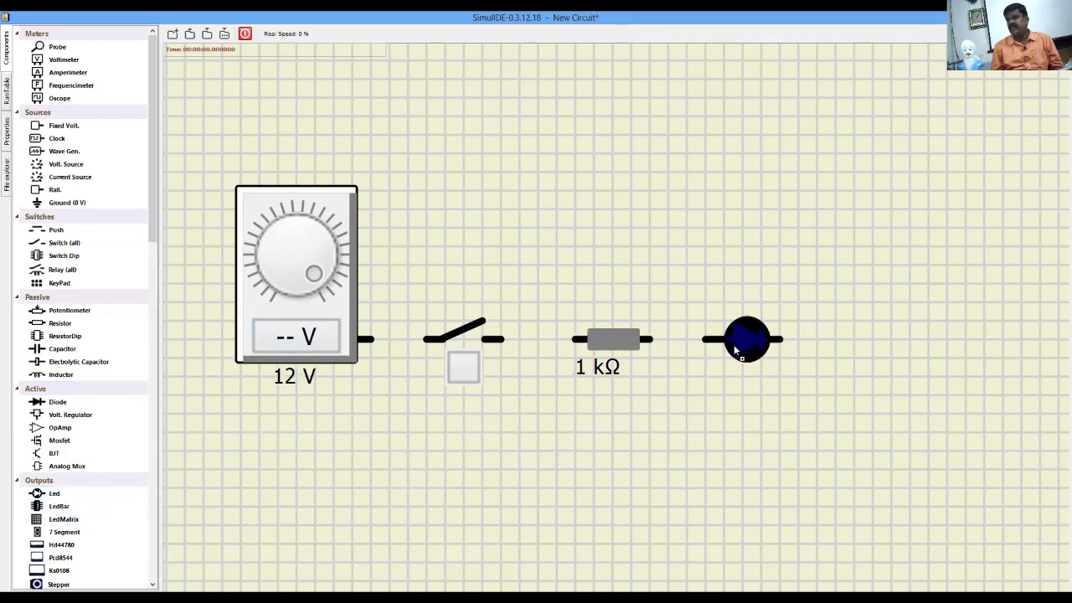
# Step: Place a Ground (0 V) symbol below and slightly to the right of the LED
pyautogui.scroll(-4, 67, 485)
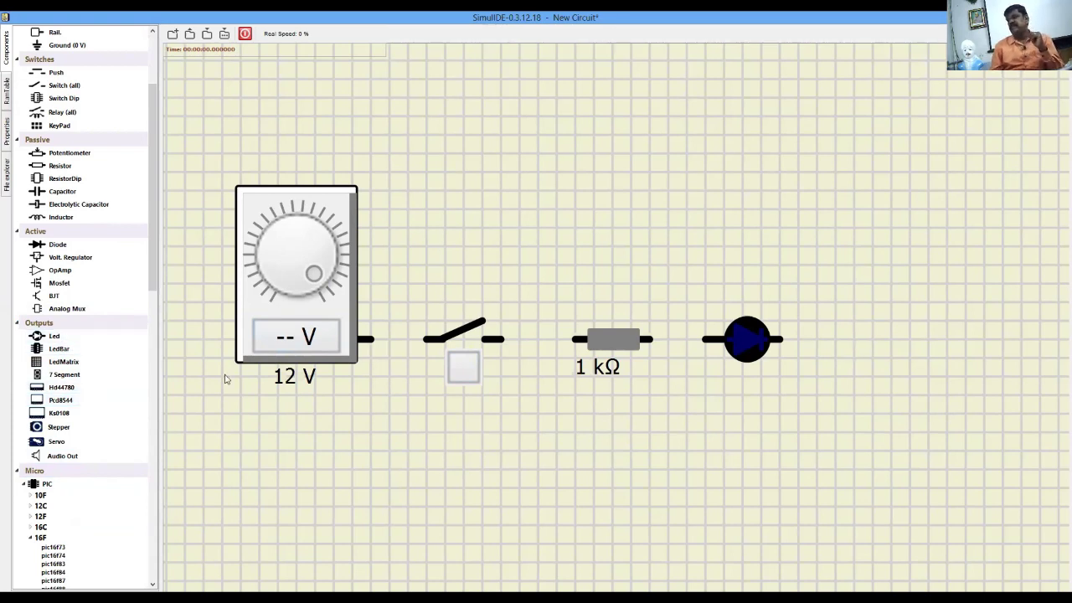
pyautogui.scroll(4, 81, 177)
pyautogui.moveTo(72, 204); pyautogui.dragTo(445, 376)
pyautogui.moveTo(597, 475); pyautogui.dragTo(800, 473)
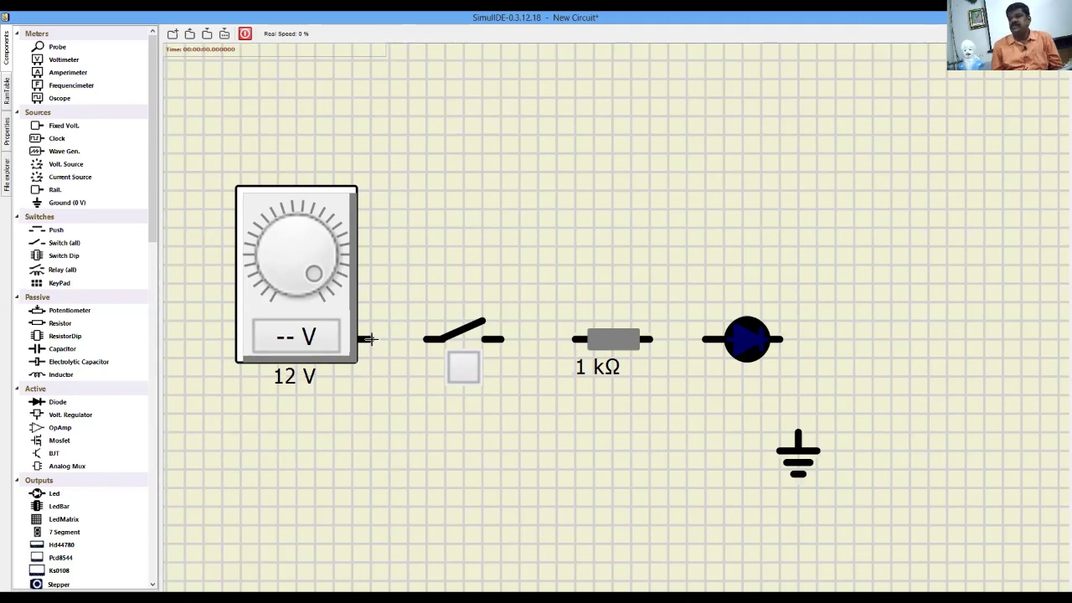
# Step: Wire the voltage source's output pin to the switch's left terminal
pyautogui.scroll(3, 369, 339)
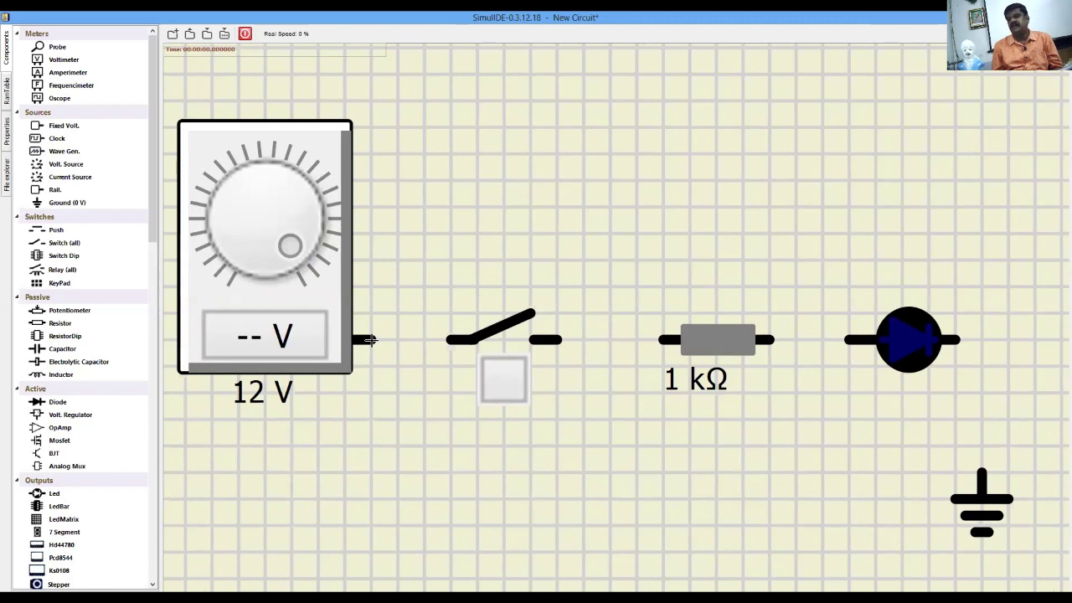
pyautogui.click(373, 342)
pyautogui.click(452, 339)
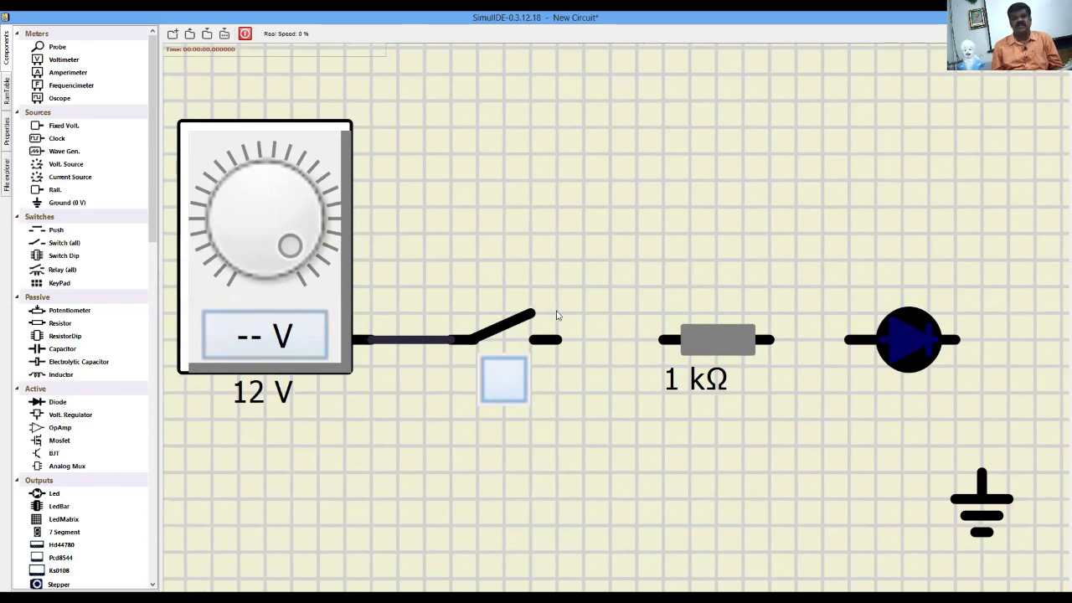
# Step: Wire the switch's right terminal to the resistor's left terminal, and the resistor's right terminal to the LED's anode
pyautogui.click(535, 340)
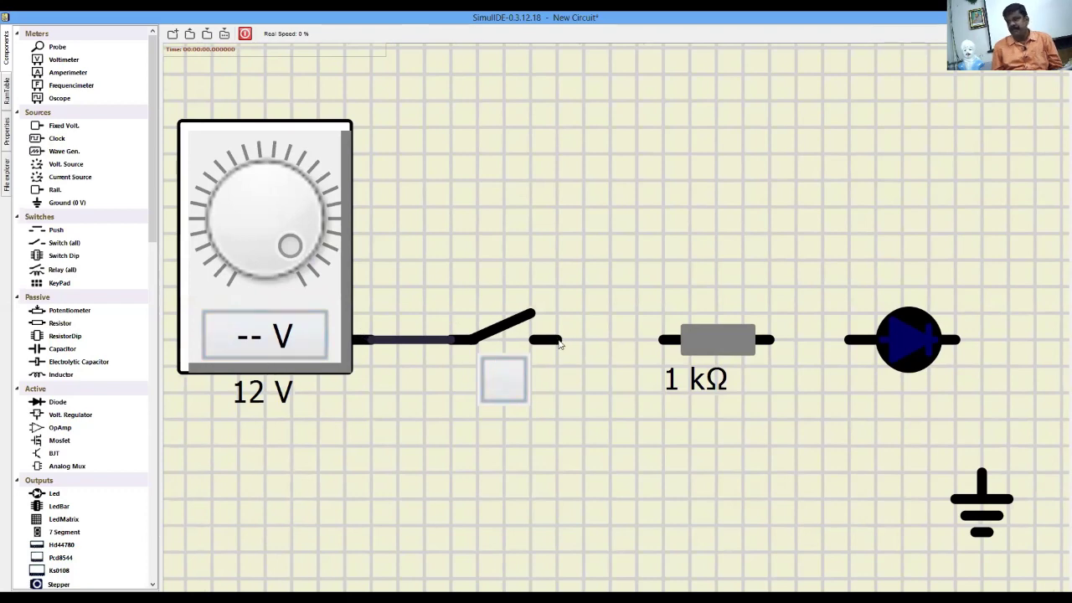
pyautogui.scroll(-2, 329, 374)
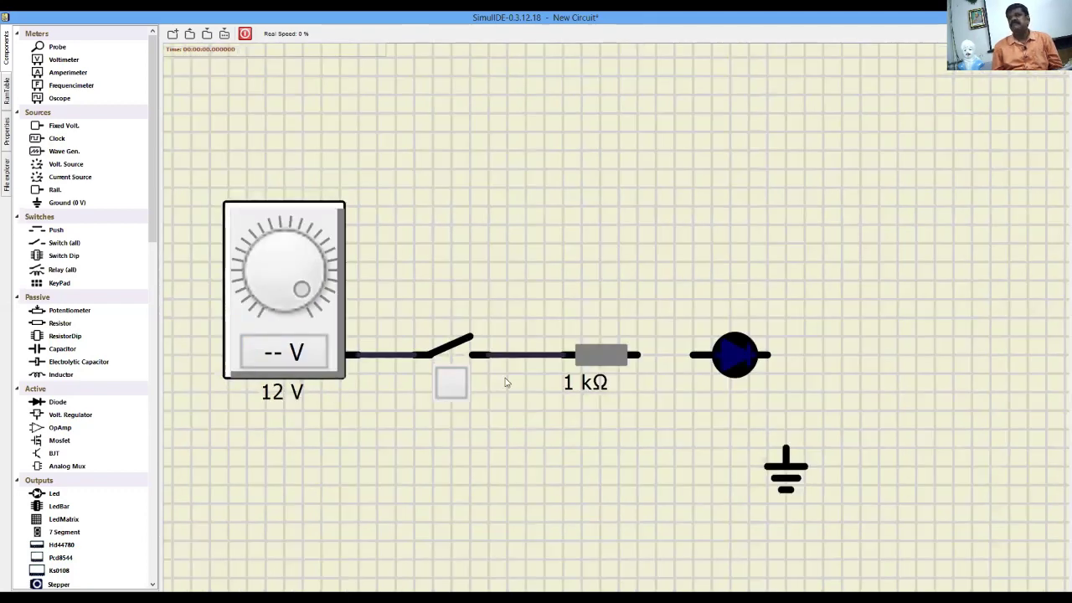
pyautogui.scroll(1, 520, 357)
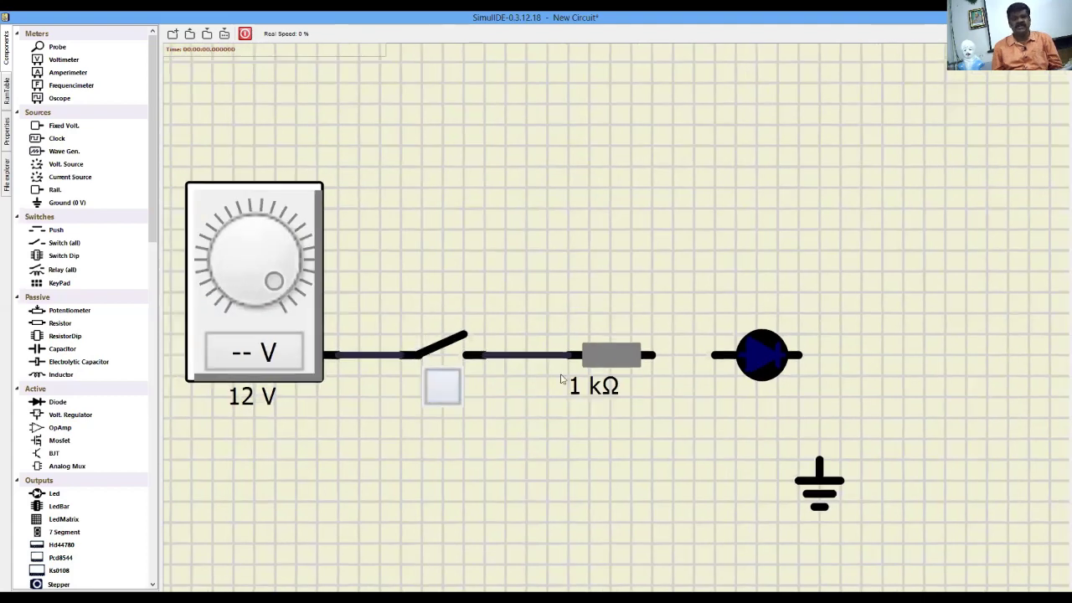
pyautogui.scroll(1, 680, 358)
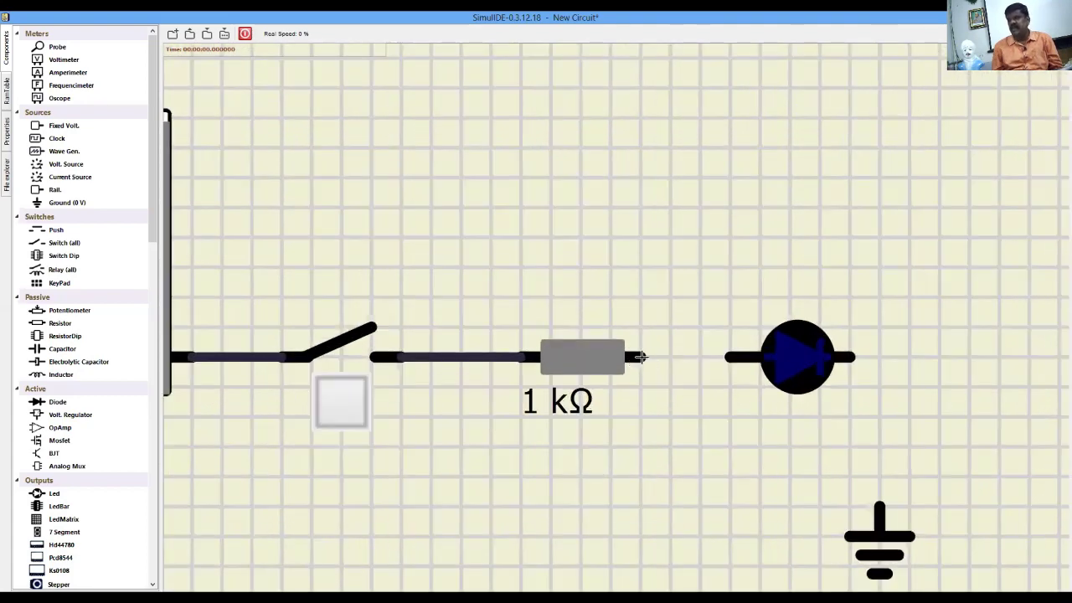
pyautogui.click(643, 358)
pyautogui.click(724, 357)
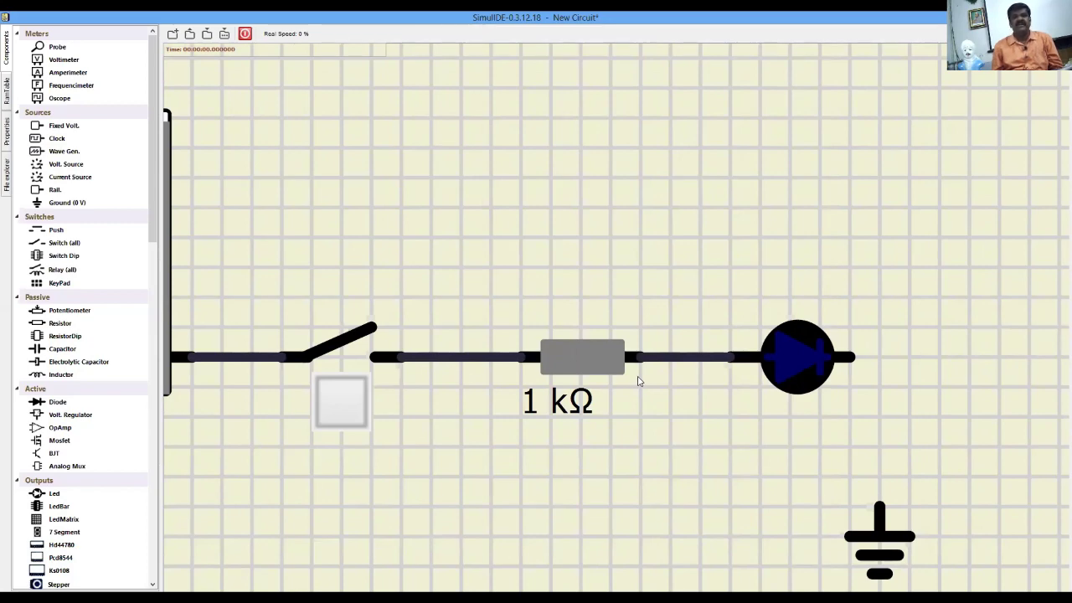
# Step: Wire the LED's cathode to the Ground symbol with a right-angled connection
pyautogui.scroll(-2, 843, 390)
pyautogui.scroll(1, 885, 452)
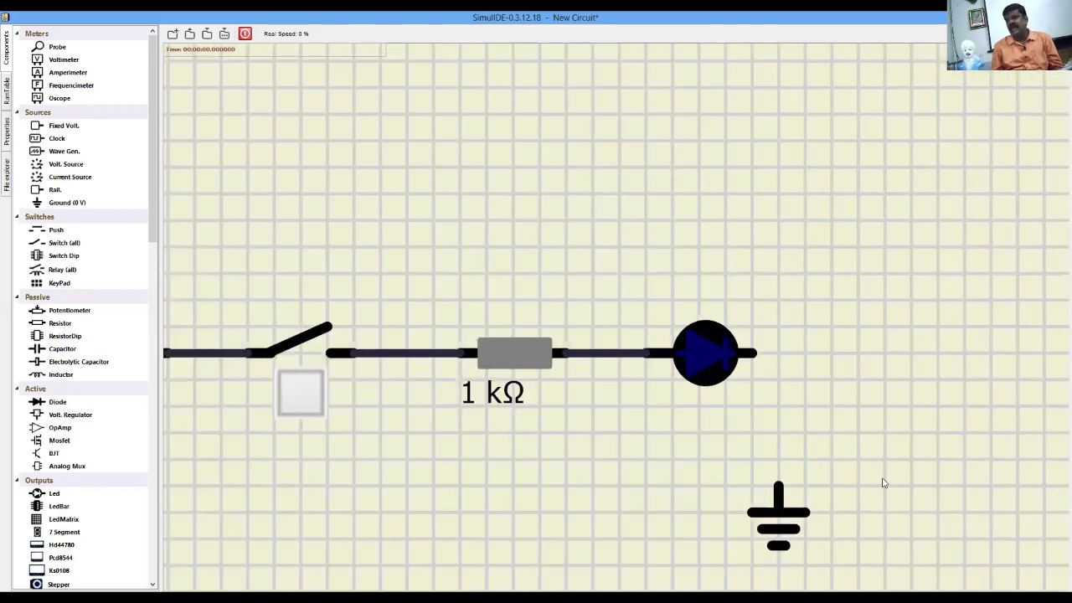
pyautogui.scroll(3, 886, 476)
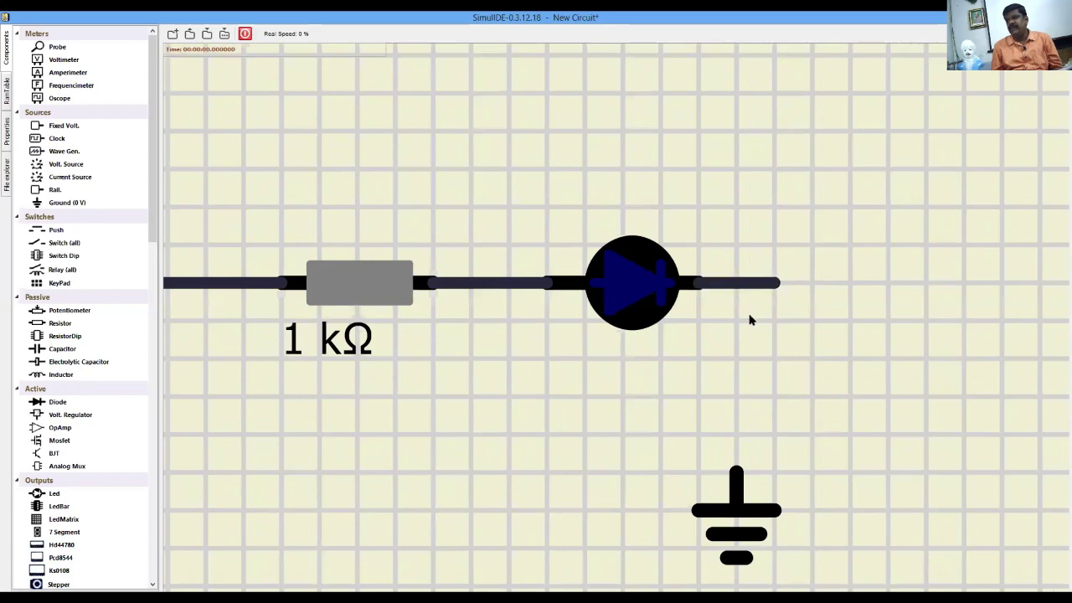
pyautogui.click(736, 473)
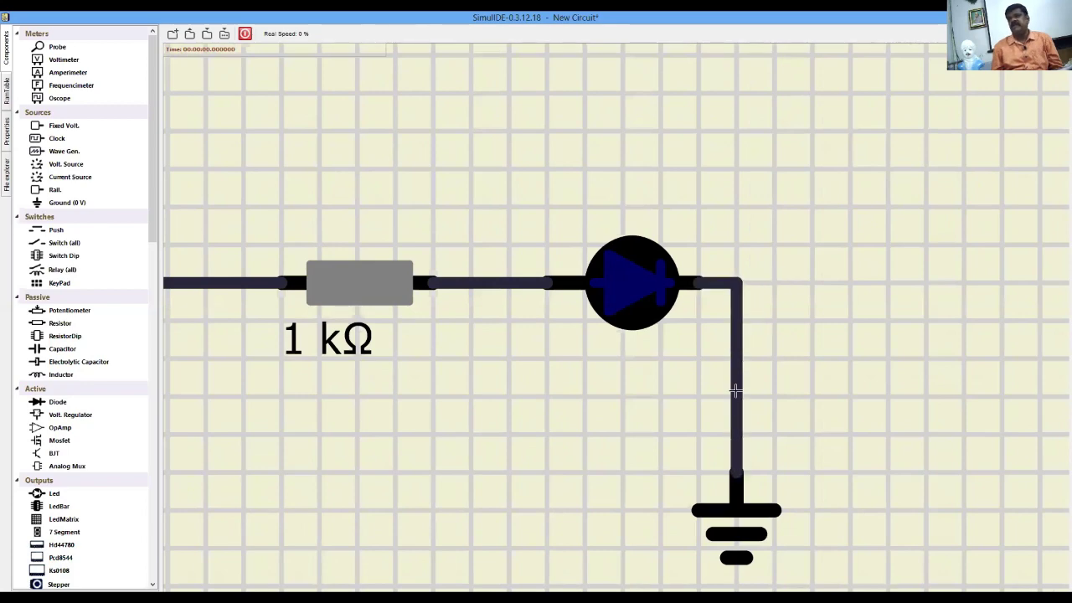
# Step: Examine the wired circuit from the voltage source through the switch, resistor and LED to ground
pyautogui.scroll(-4, 753, 406)
pyautogui.scroll(1, 584, 411)
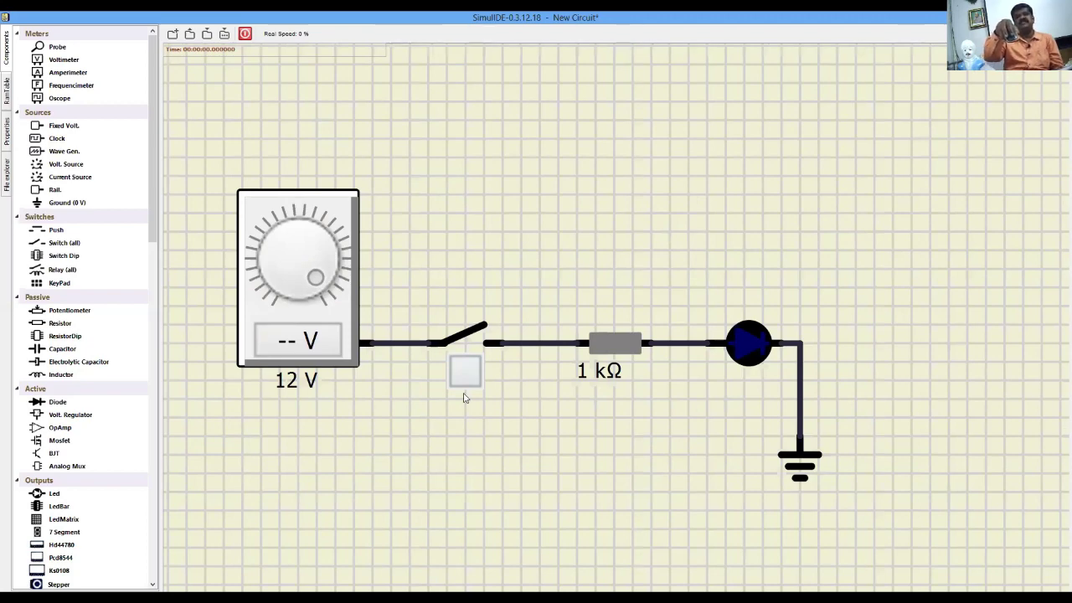
pyautogui.scroll(2, 464, 398)
pyautogui.scroll(-2, 467, 397)
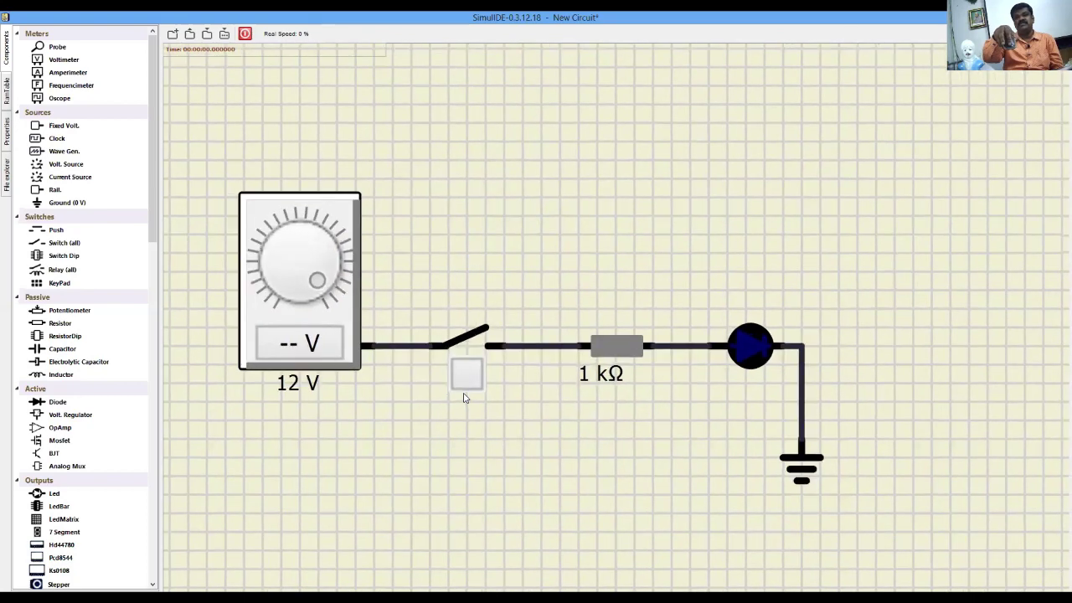
pyautogui.scroll(1, 444, 407)
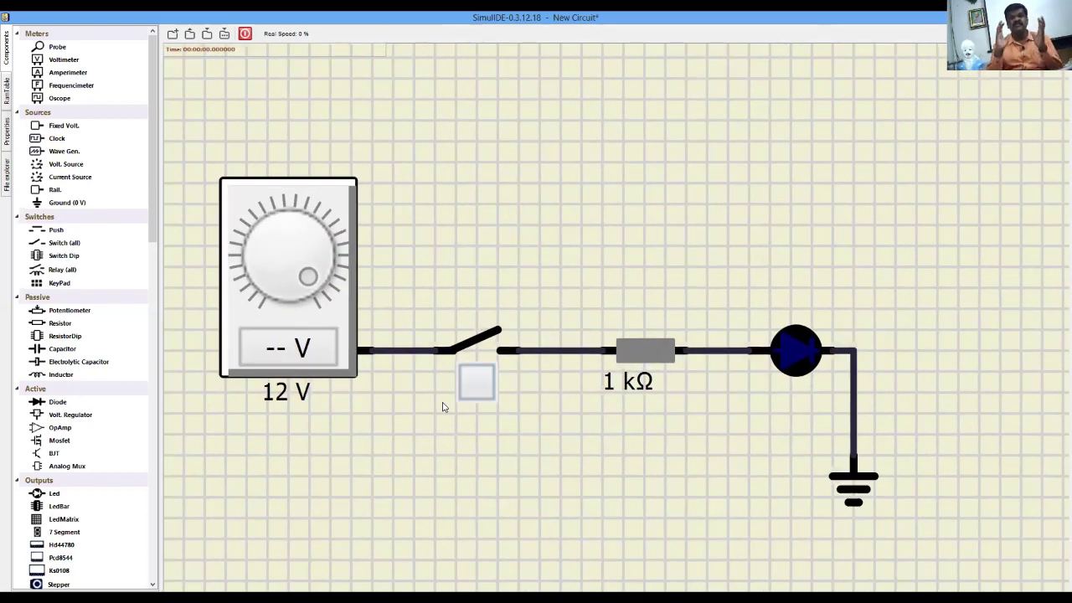
pyautogui.scroll(2, 371, 345)
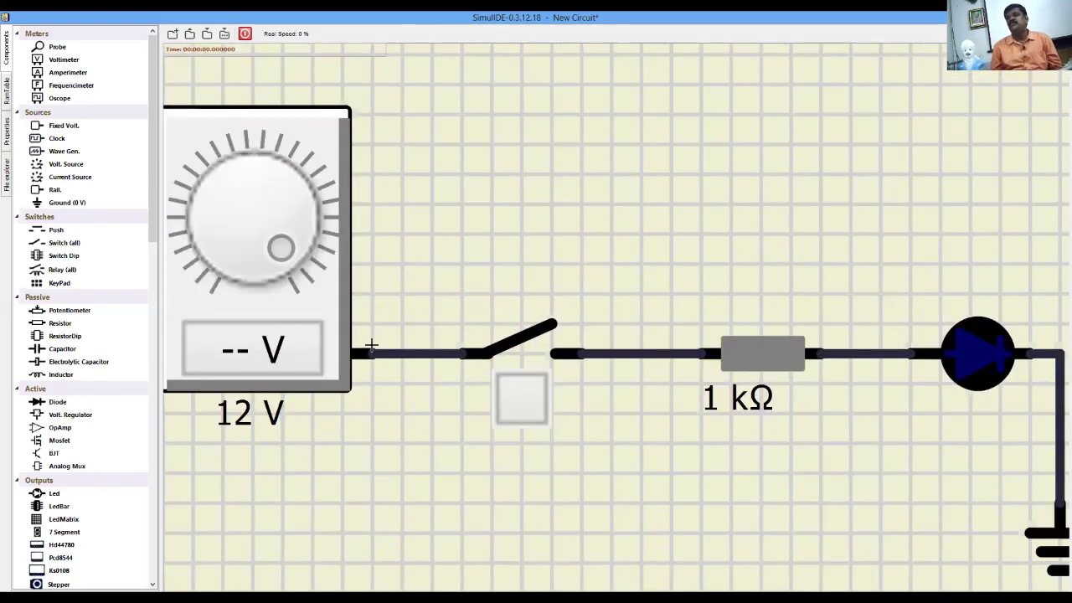
pyautogui.scroll(-2, 371, 345)
pyautogui.scroll(2, 391, 357)
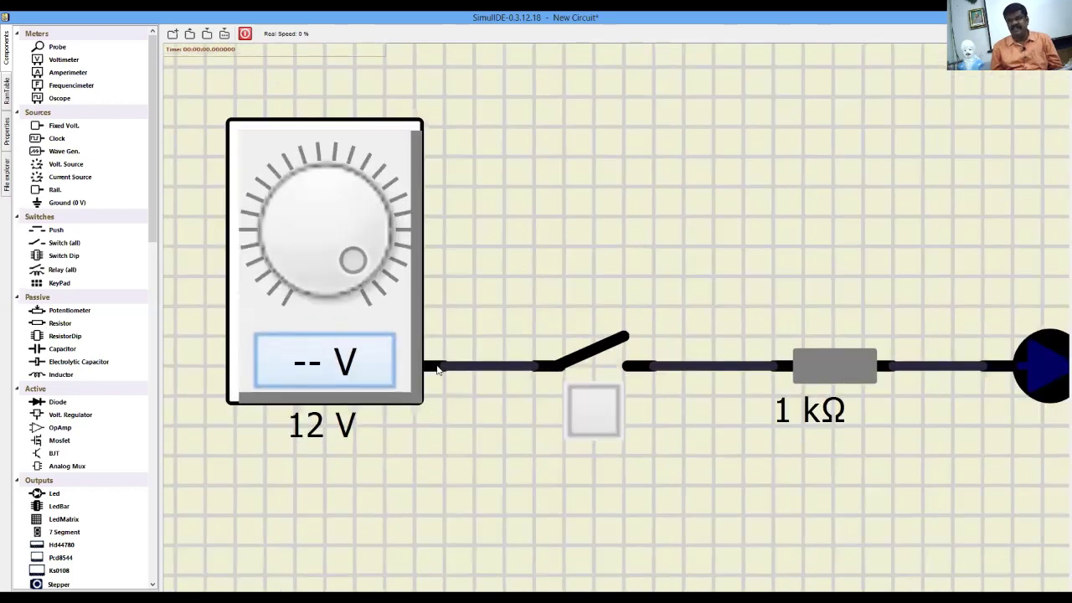
pyautogui.scroll(-3, 438, 372)
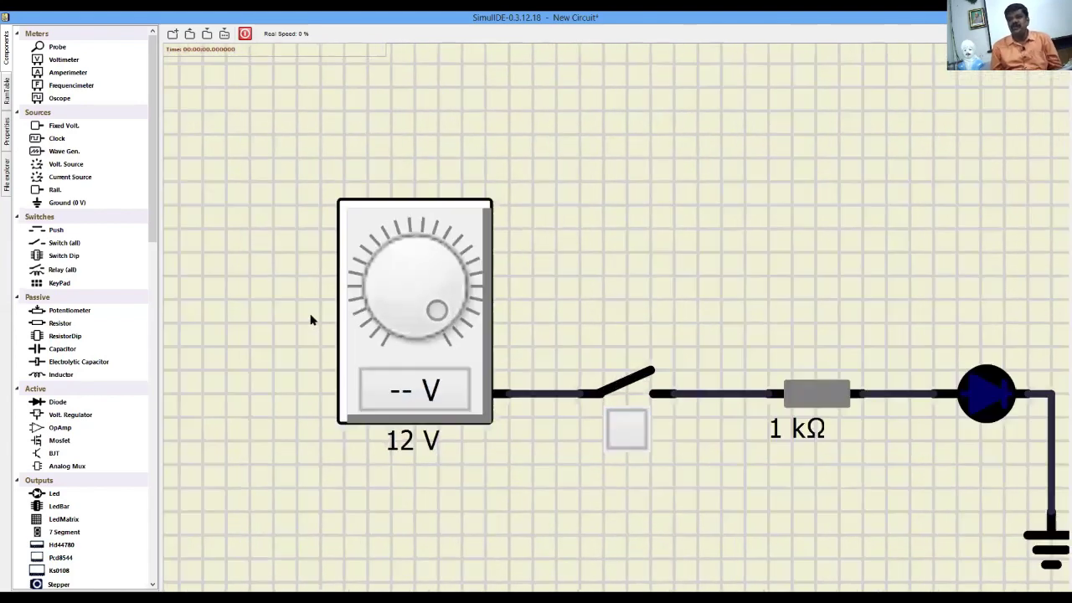
# Step: Turn the voltage source's dial to about 3.5 V and switch its output on
pyautogui.scroll(2, 310, 316)
pyautogui.moveTo(447, 318); pyautogui.dragTo(352, 257)
pyautogui.click(423, 388)
pyautogui.click(422, 391)
pyautogui.click(420, 392)
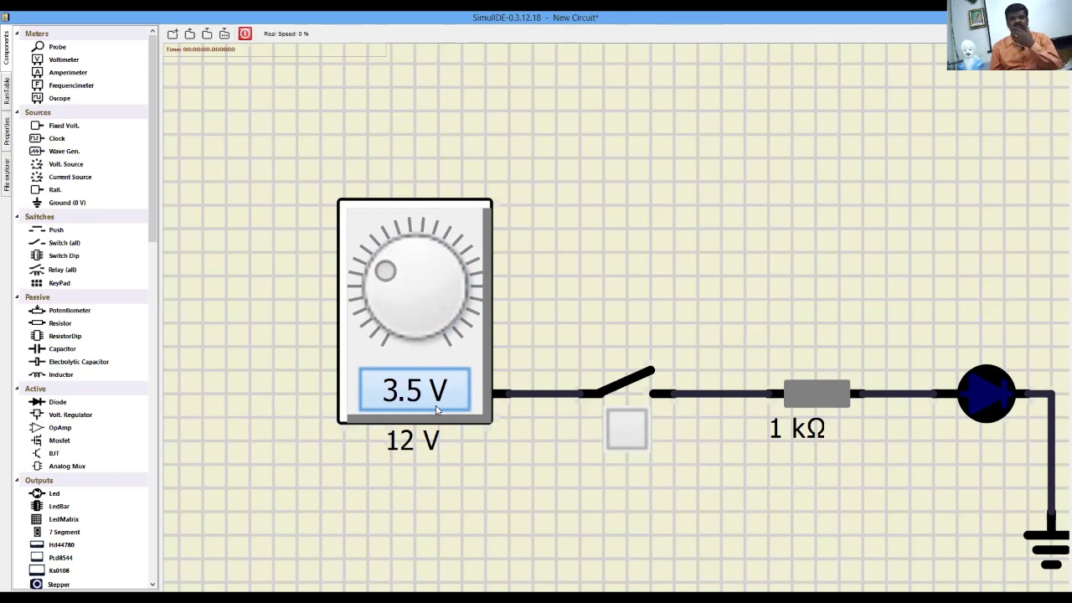
# Step: Raise the voltage source to about 6.83 V and on to about 9.93 V, toggling its output off and on at each setting
pyautogui.moveTo(390, 269); pyautogui.dragTo(426, 258)
pyautogui.click(425, 378)
pyautogui.click(424, 379)
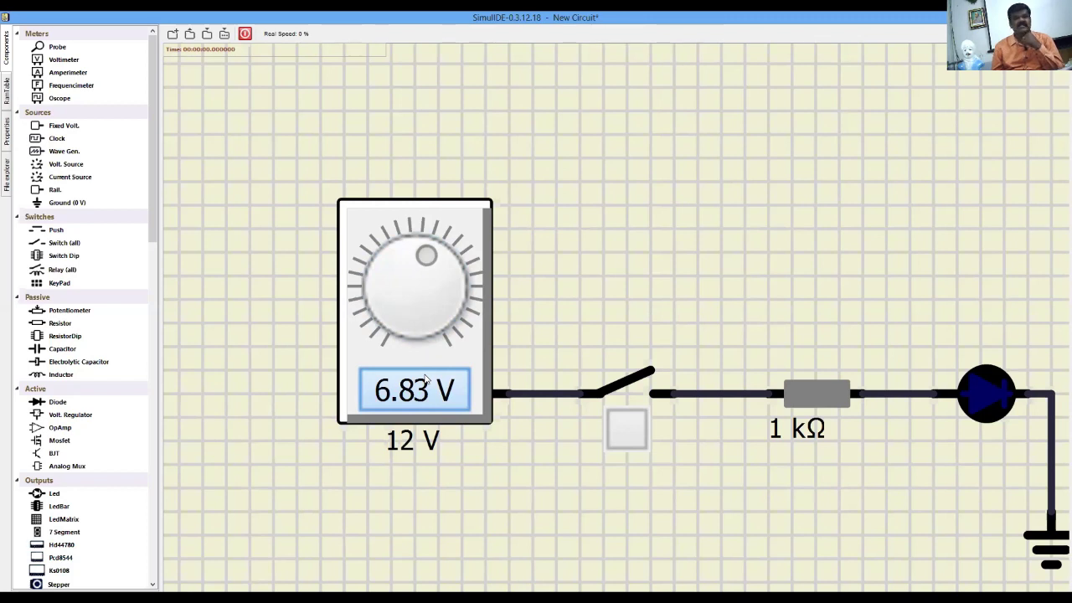
pyautogui.moveTo(426, 261); pyautogui.dragTo(448, 291)
pyautogui.click(436, 382)
pyautogui.click(435, 382)
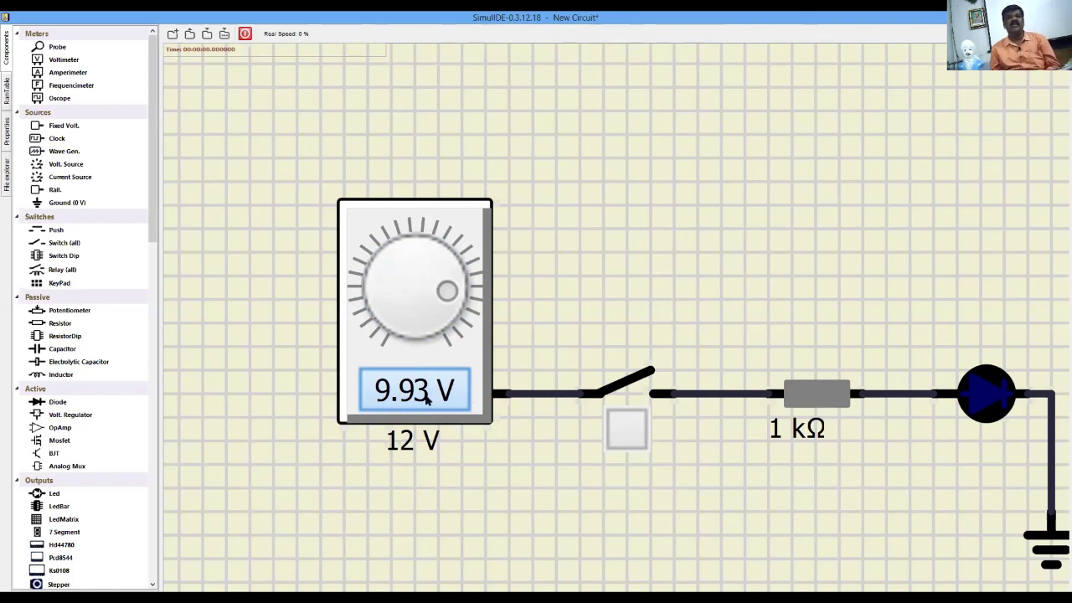
# Step: Raise the voltage source through 11.05 V to 12 V with its output on
pyautogui.moveTo(447, 292); pyautogui.dragTo(441, 305)
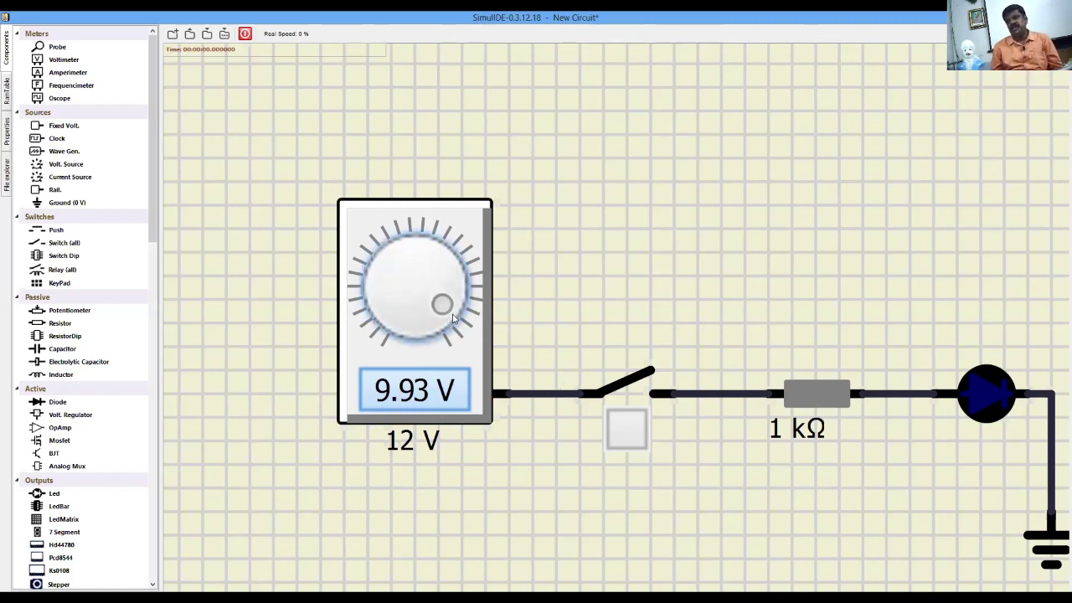
pyautogui.doubleClick(424, 388)
pyautogui.write('11.05')
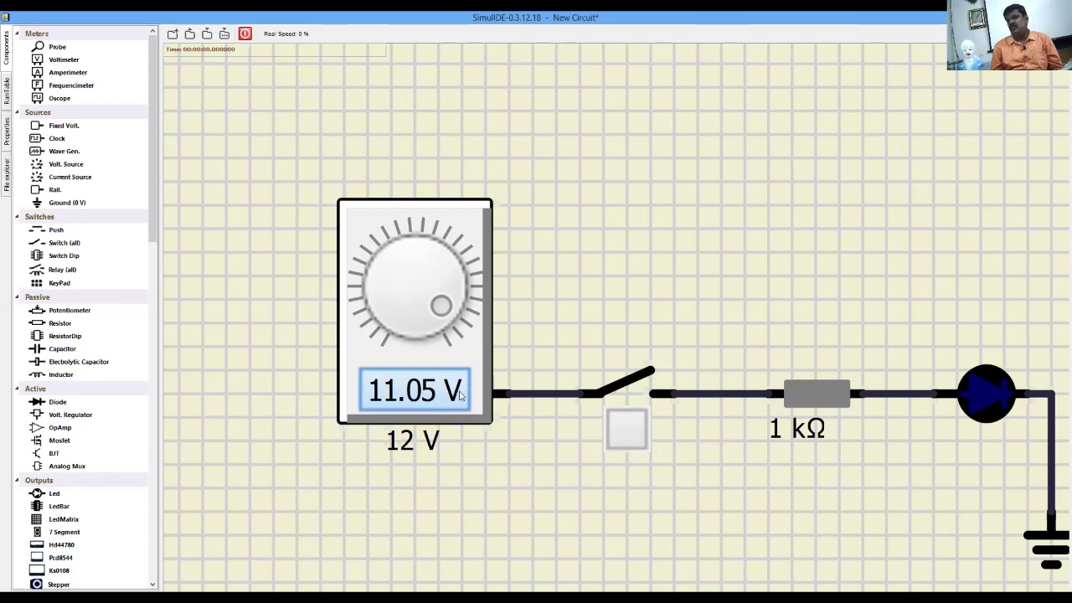
pyautogui.moveTo(445, 317); pyautogui.dragTo(439, 338)
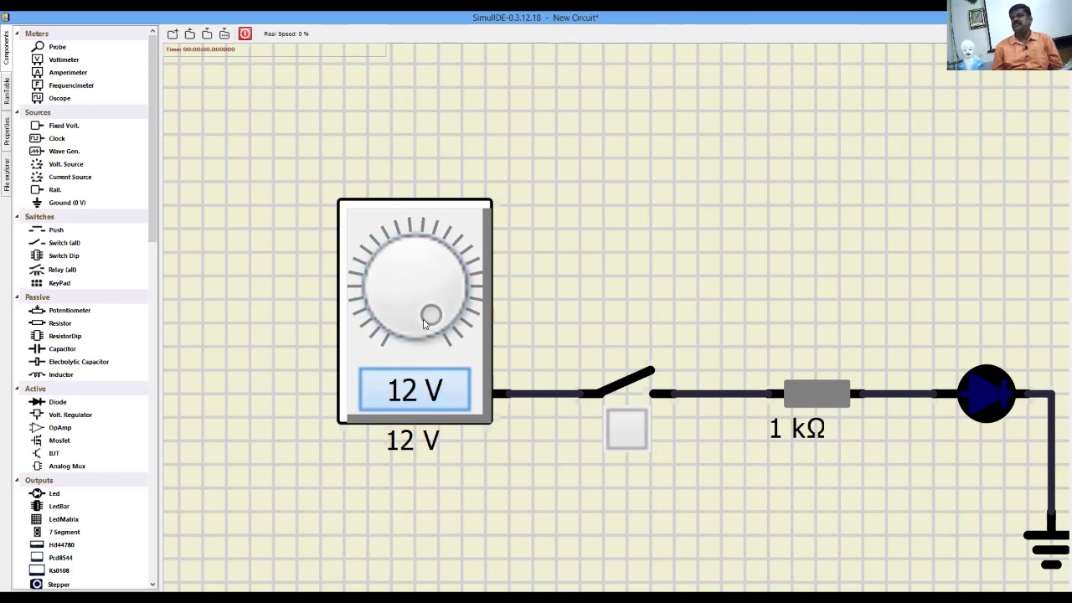
# Step: Power the circuit to start the simulation and close the switch
pyautogui.scroll(-4, 479, 381)
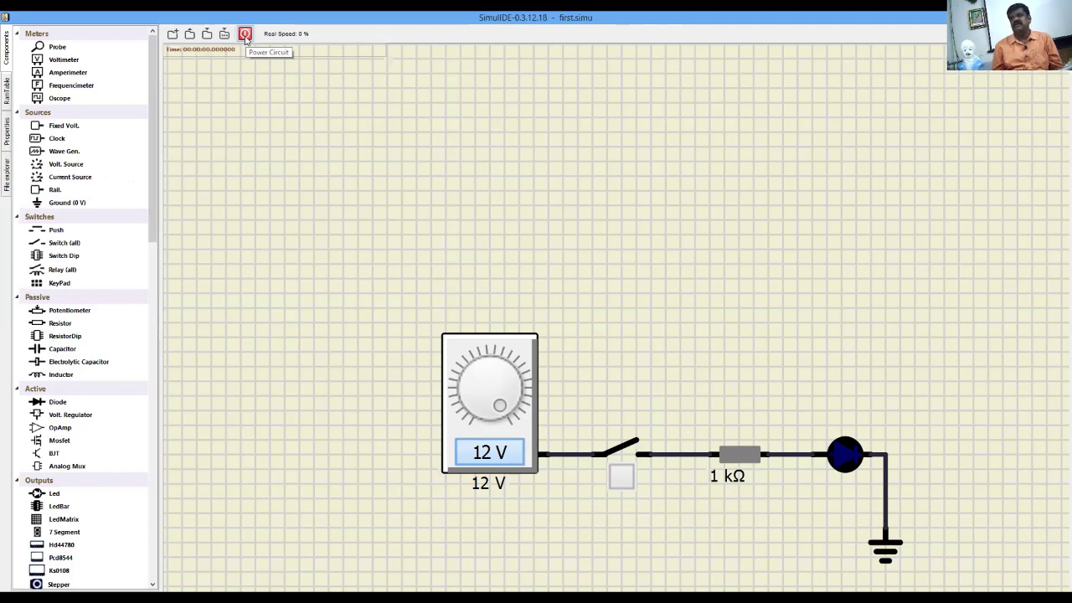
pyautogui.scroll(-2, 294, 270)
pyautogui.scroll(4, 224, 92)
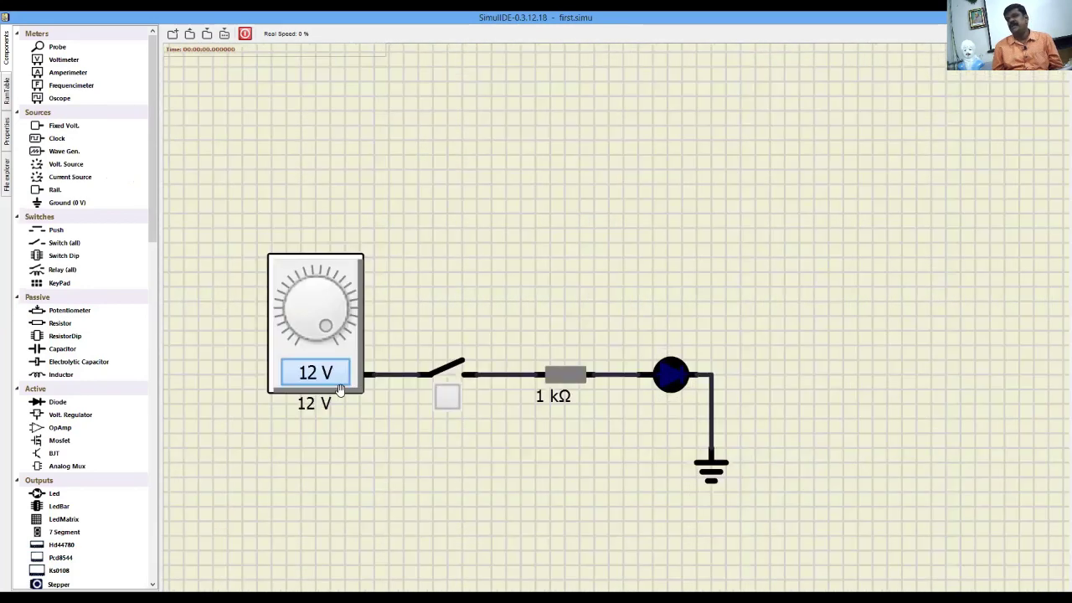
pyautogui.click(245, 33)
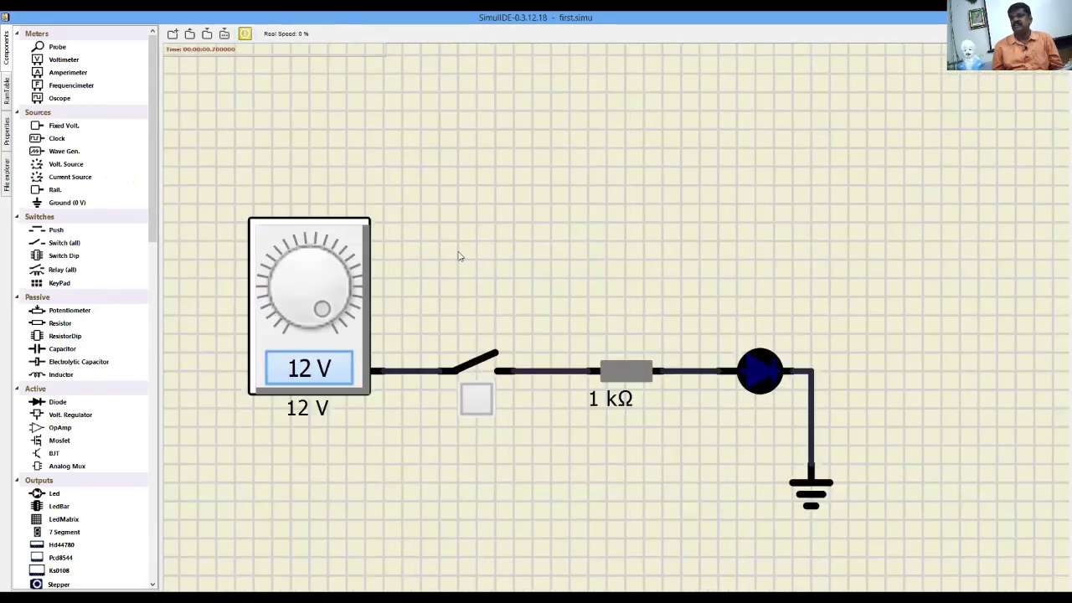
pyautogui.click(476, 401)
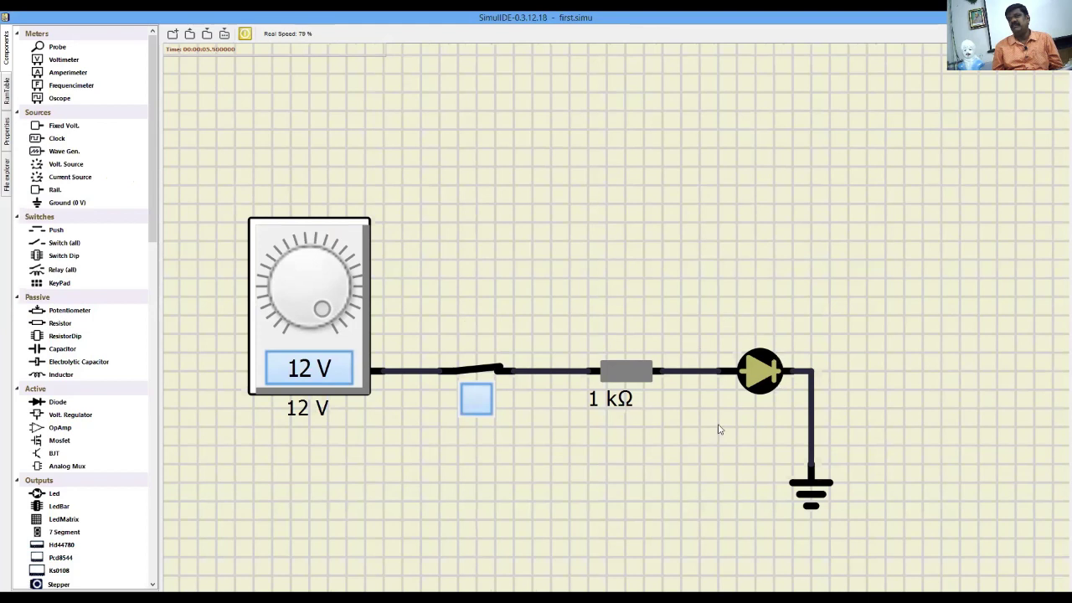
# Step: Toggle the switch off and on repeatedly to test the LED at 12 V, leaving the switch open
pyautogui.click(471, 403)
pyautogui.click(471, 404)
pyautogui.click(471, 404)
pyautogui.click(471, 404)
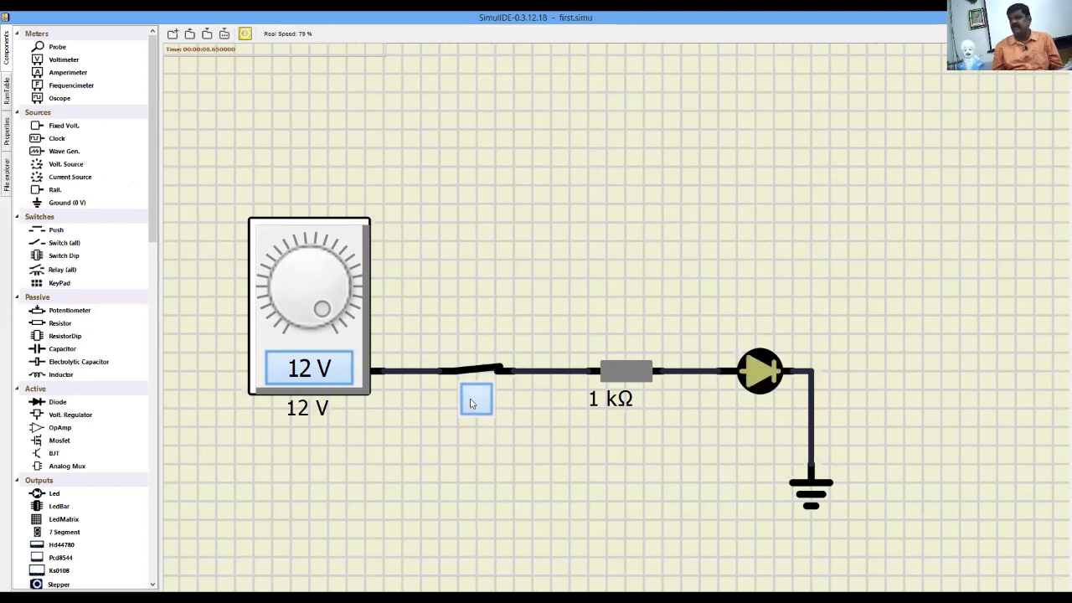
pyautogui.click(470, 403)
# Step: Lower the voltage source to about 6.7 V, and close and reopen the switch to test the LED
pyautogui.moveTo(326, 314); pyautogui.dragTo(317, 262)
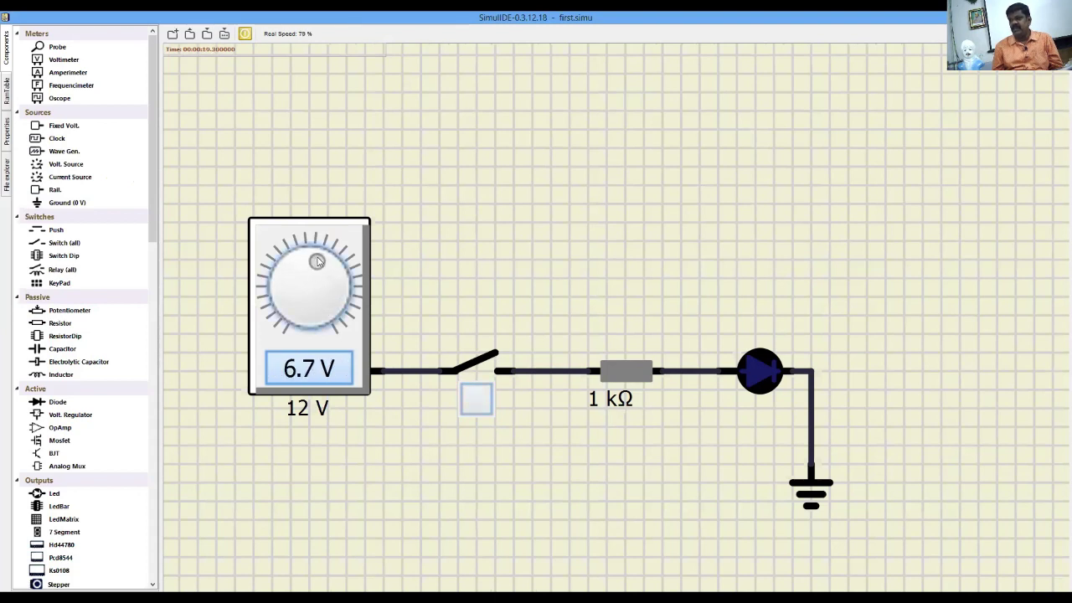
pyautogui.click(481, 404)
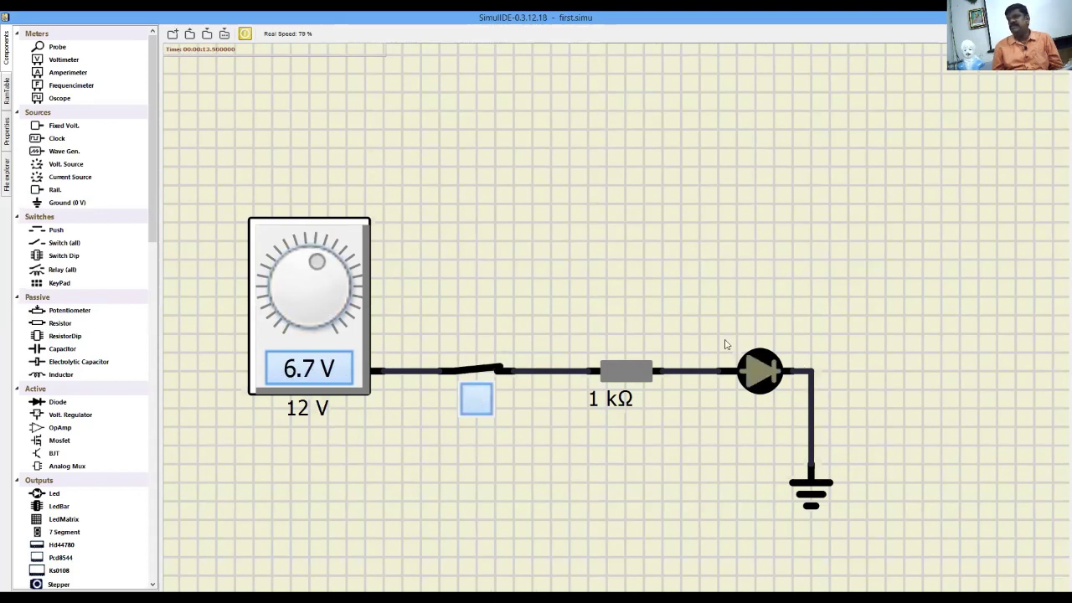
pyautogui.click(476, 404)
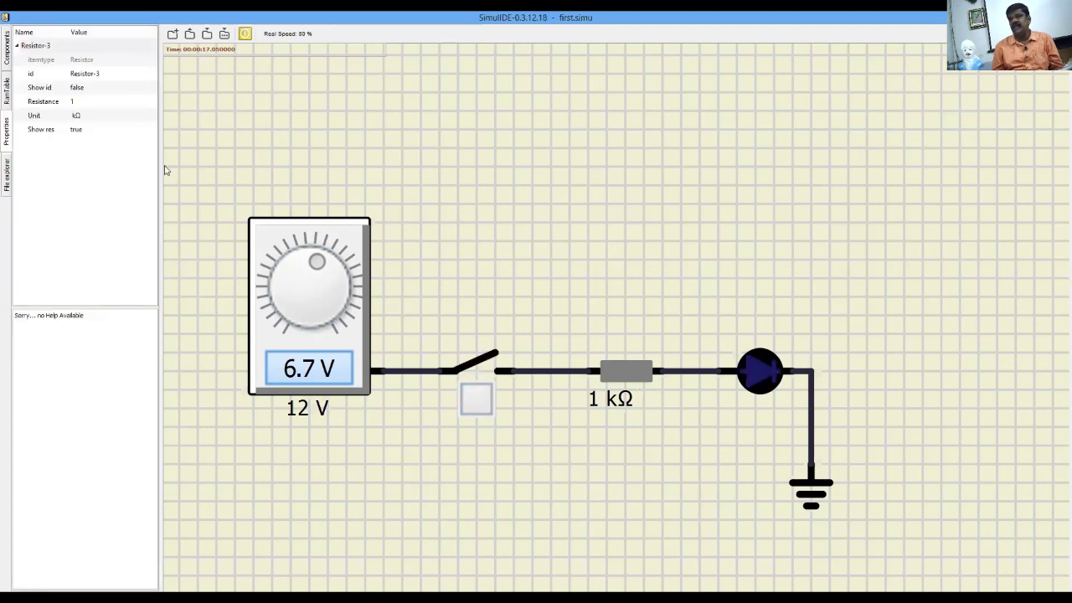
# Step: Change the resistor's unit to Ω and set its resistance to 100
pyautogui.doubleClick(87, 116)
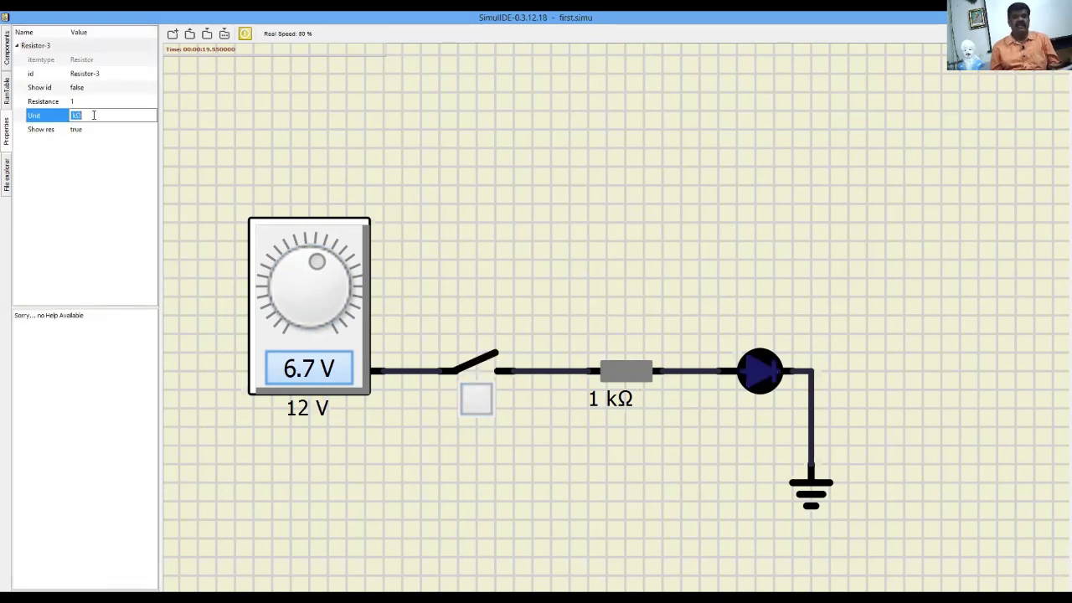
pyautogui.press('Home')
pyautogui.press('Delete')
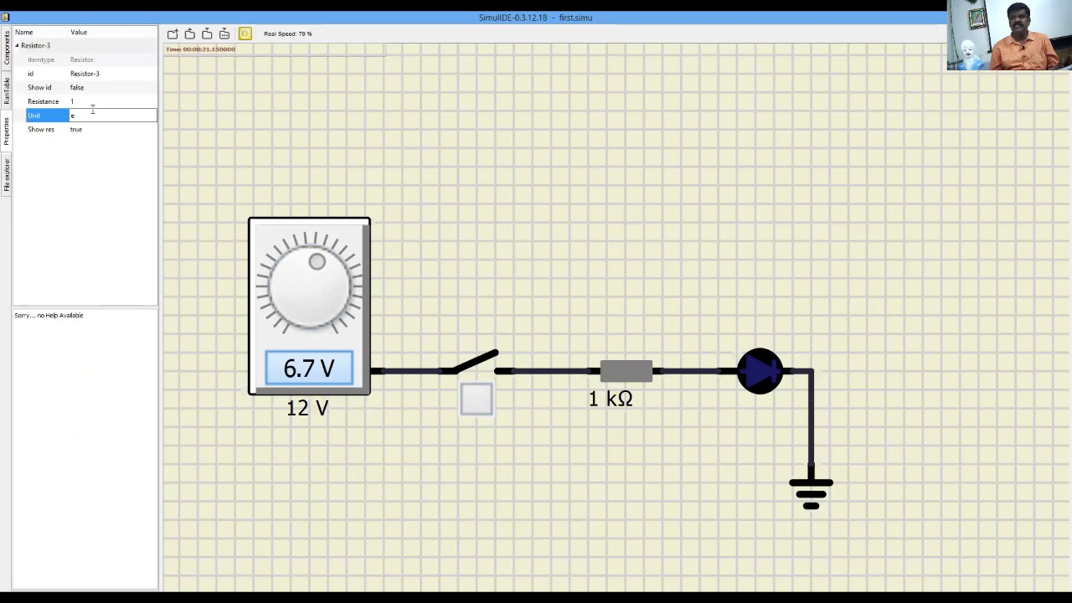
pyautogui.click(89, 102)
pyautogui.doubleClick(89, 101)
pyautogui.write('100')
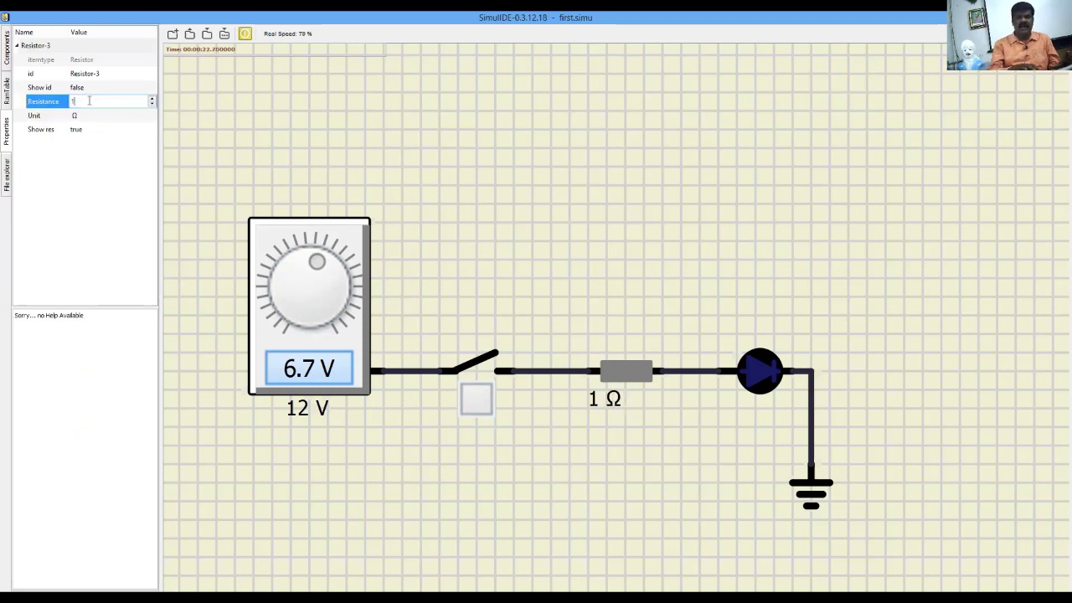
pyautogui.press('Return')
# Step: Close and reopen the switch to test the LED with the 100 Ω resistor
pyautogui.click(479, 400)
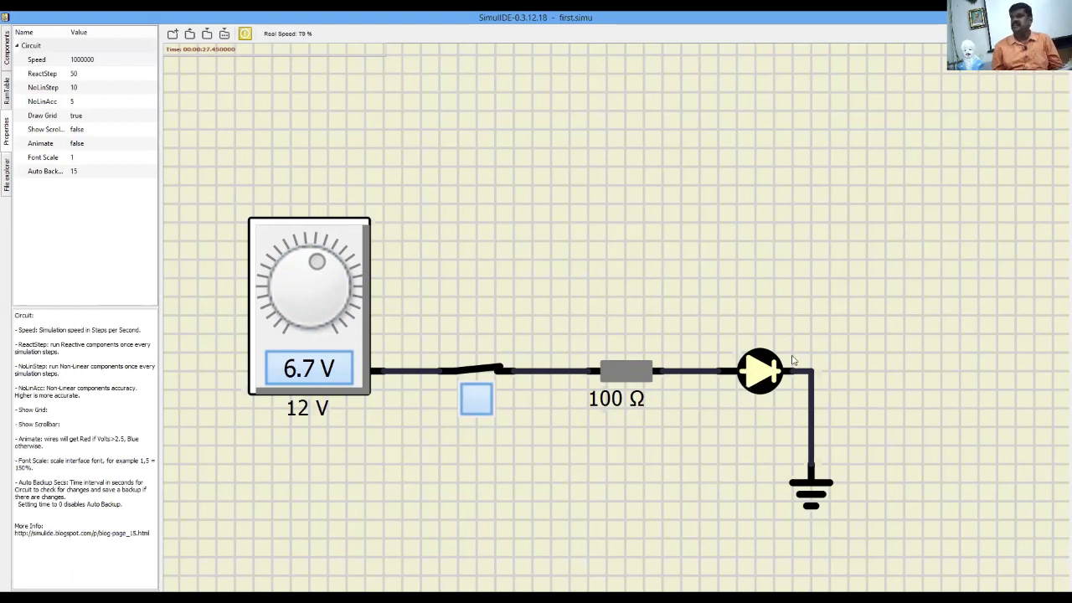
pyautogui.click(486, 415)
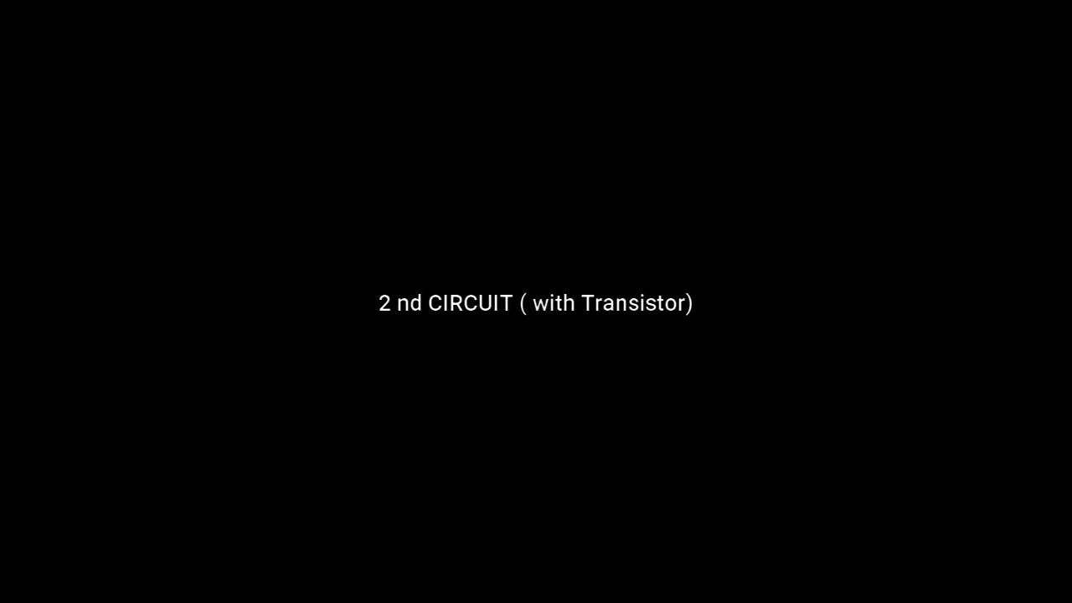
# Step: Place an adjustable voltage source in the upper-left area of the new, empty circuit
pyautogui.moveTo(66, 164); pyautogui.dragTo(291, 186)
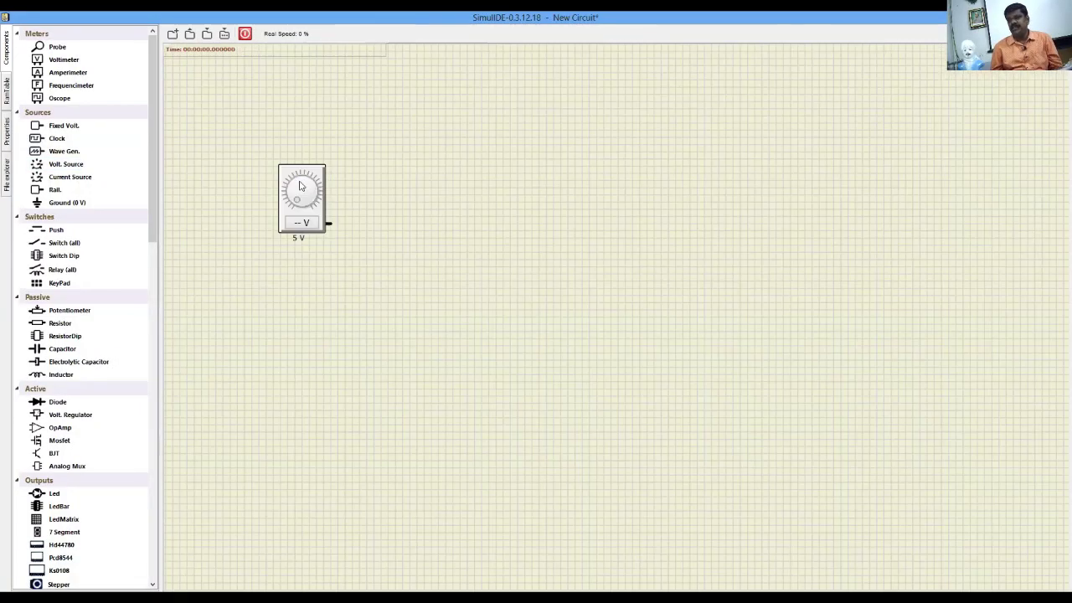
pyautogui.scroll(5, 302, 186)
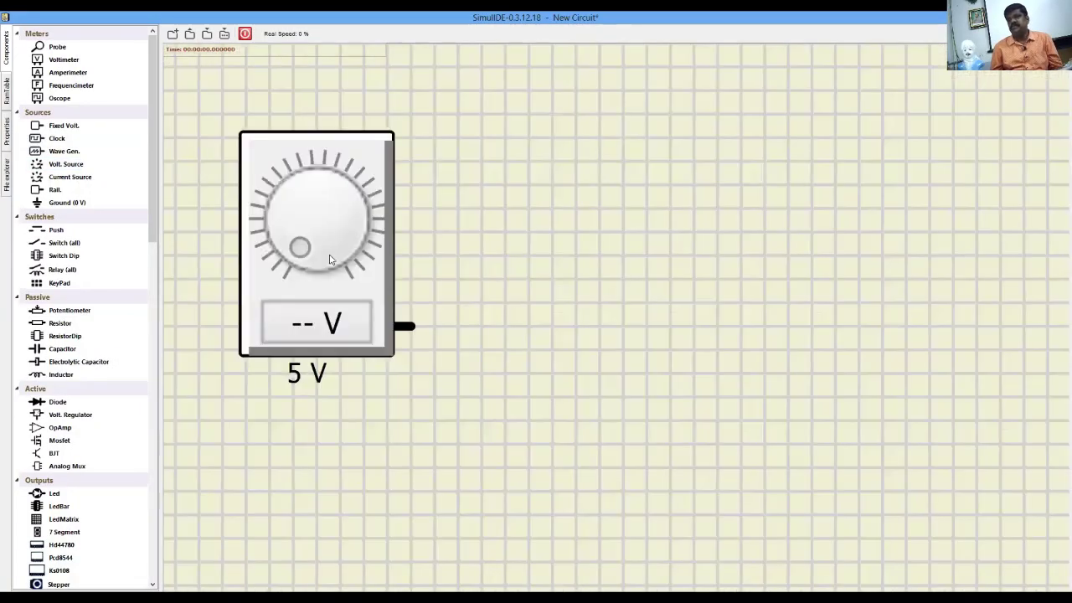
# Step: Set the voltage source's maximum voltage to 12 V
pyautogui.rightClick(374, 286)
pyautogui.click(404, 314)
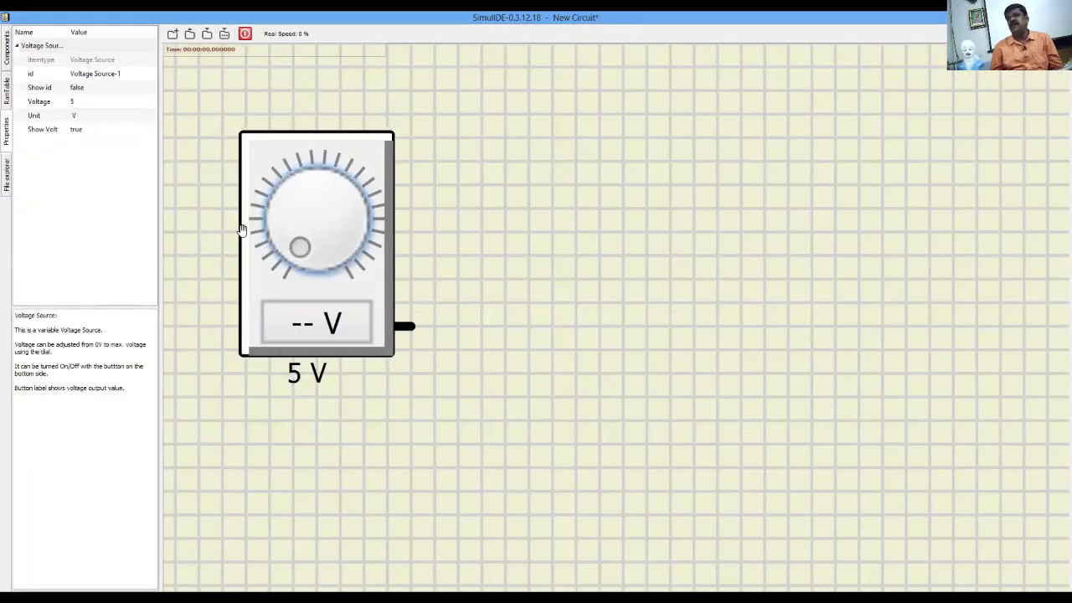
pyautogui.click(78, 104)
pyautogui.click(84, 103)
pyautogui.write('12')
pyautogui.press('Return')
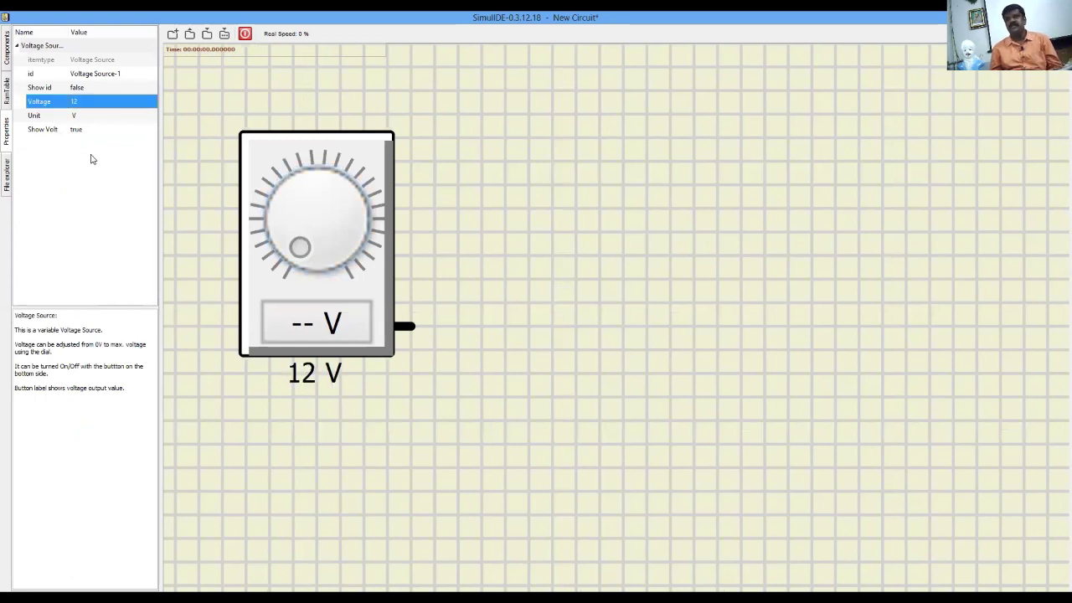
# Step: Place a switch beside the voltage source's output and a 100 Ω resistor further along the same line
pyautogui.click(5, 53)
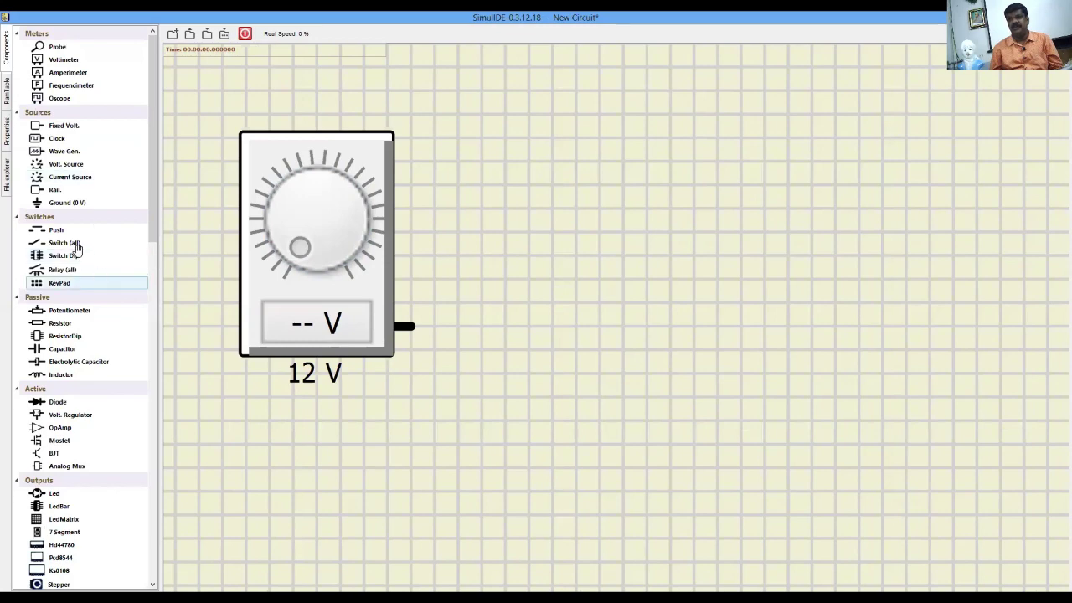
pyautogui.moveTo(70, 241); pyautogui.dragTo(501, 333)
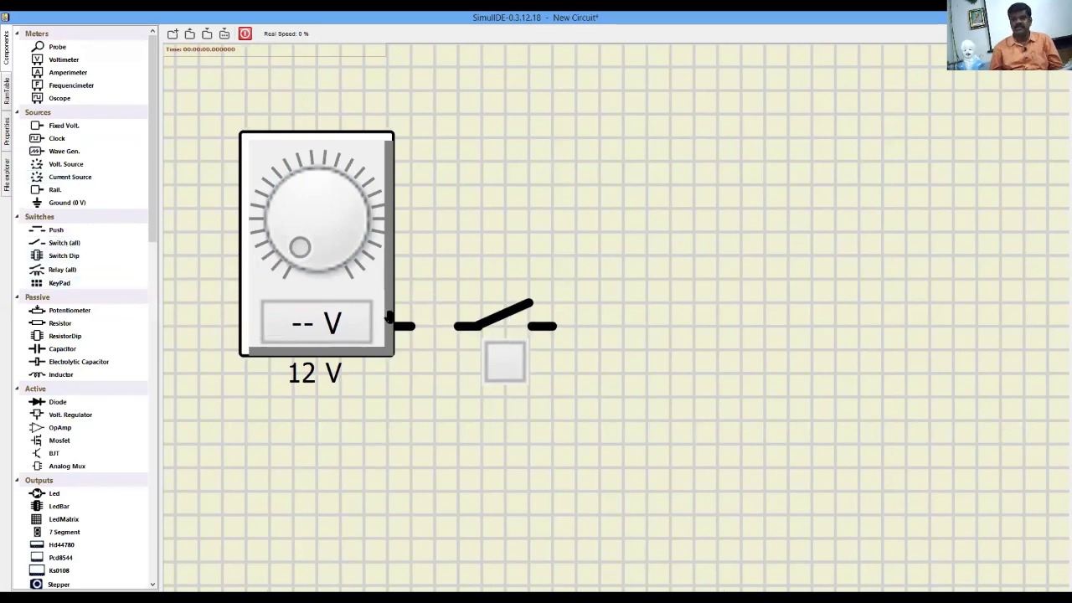
pyautogui.scroll(-4, 388, 318)
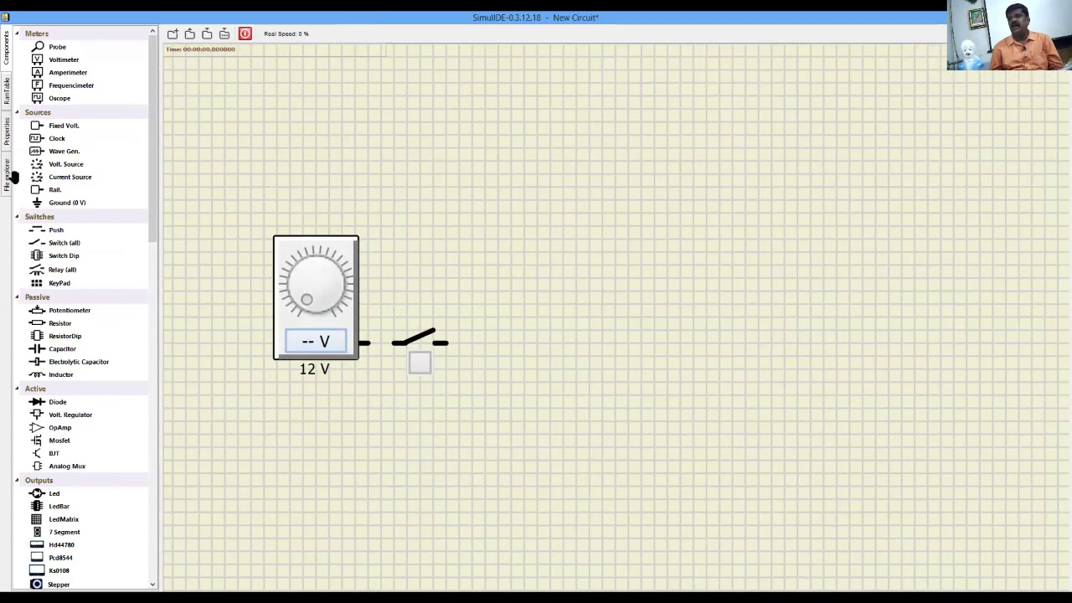
pyautogui.moveTo(55, 323); pyautogui.dragTo(224, 343)
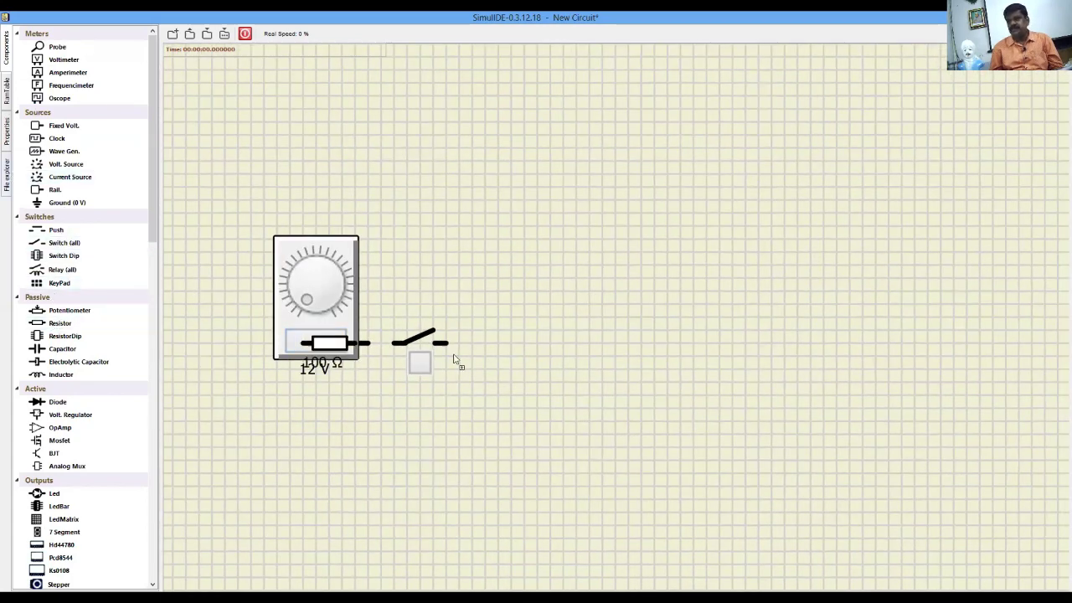
pyautogui.moveTo(442, 359); pyautogui.dragTo(532, 347)
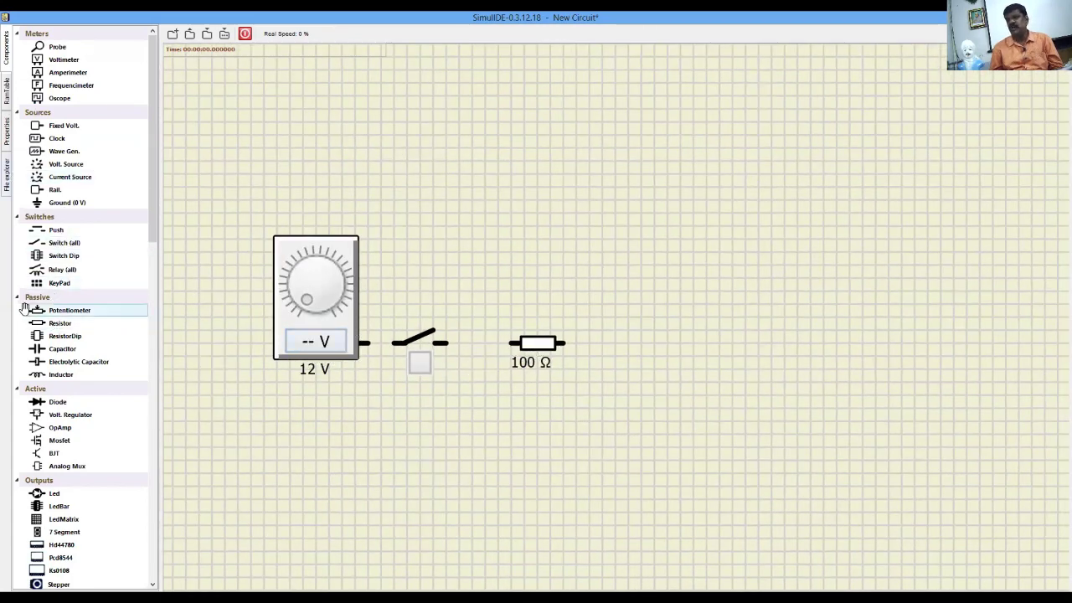
pyautogui.moveTo(61, 323); pyautogui.dragTo(195, 347)
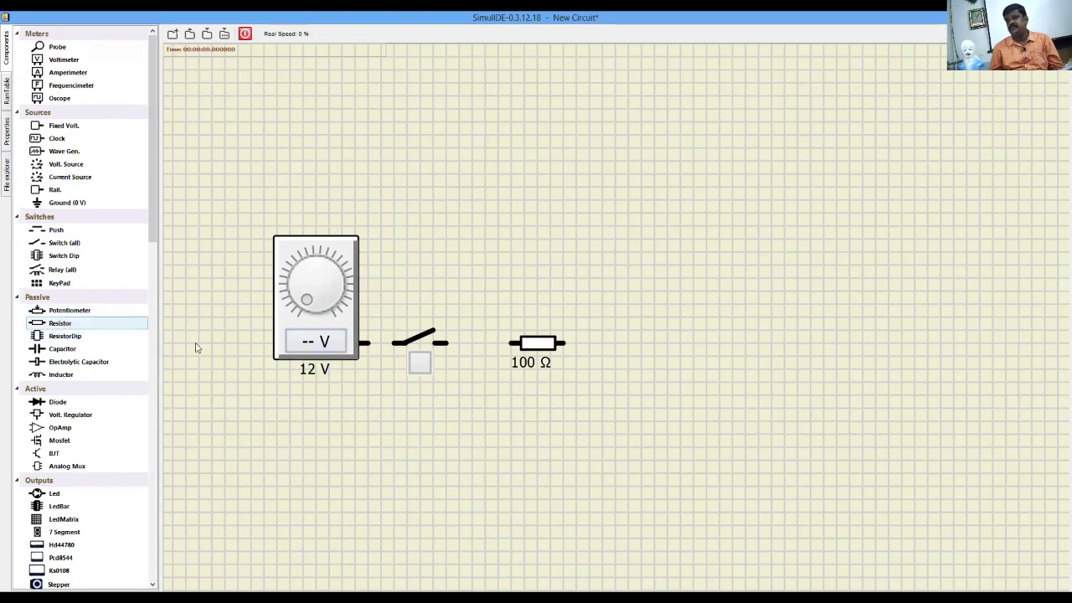
# Step: Copy the 100 Ω resistor and paste a duplicate into the circuit
pyautogui.rightClick(539, 350)
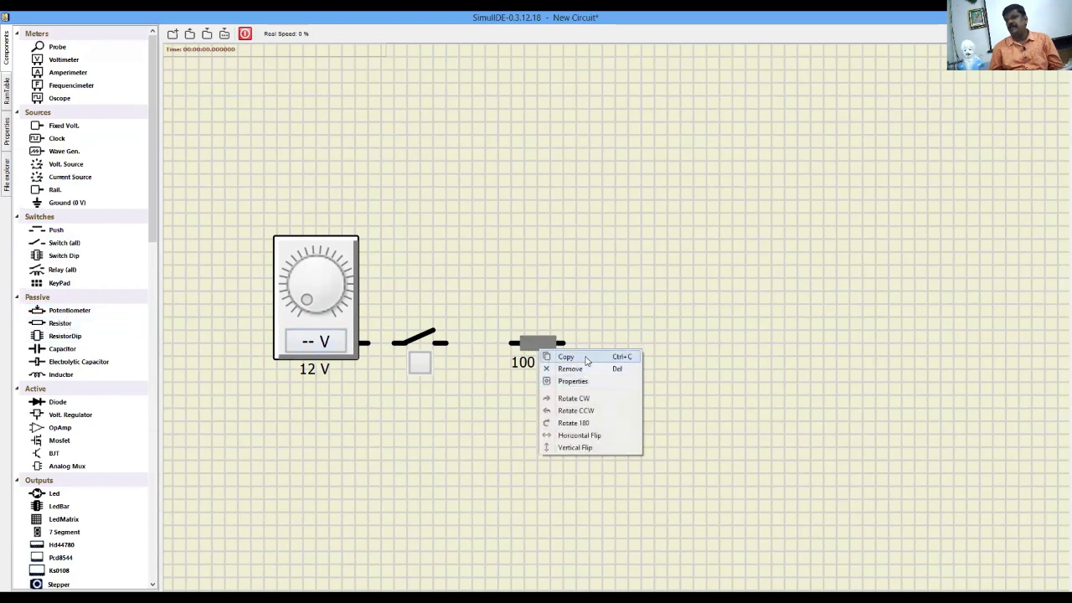
pyautogui.click(589, 307)
pyautogui.click(540, 344)
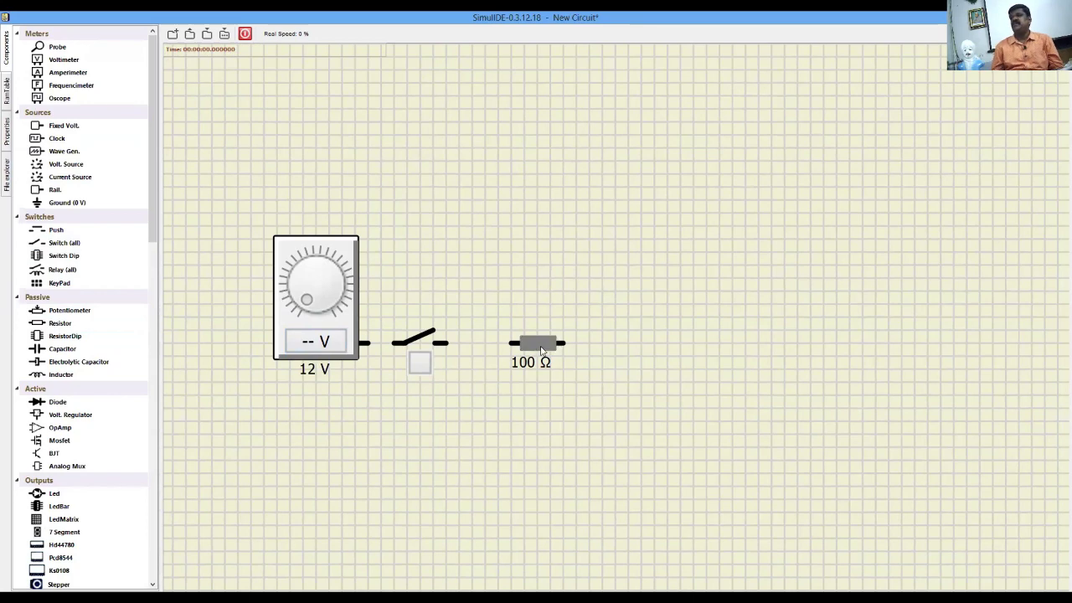
pyautogui.scroll(4, 540, 345)
pyautogui.rightClick(538, 346)
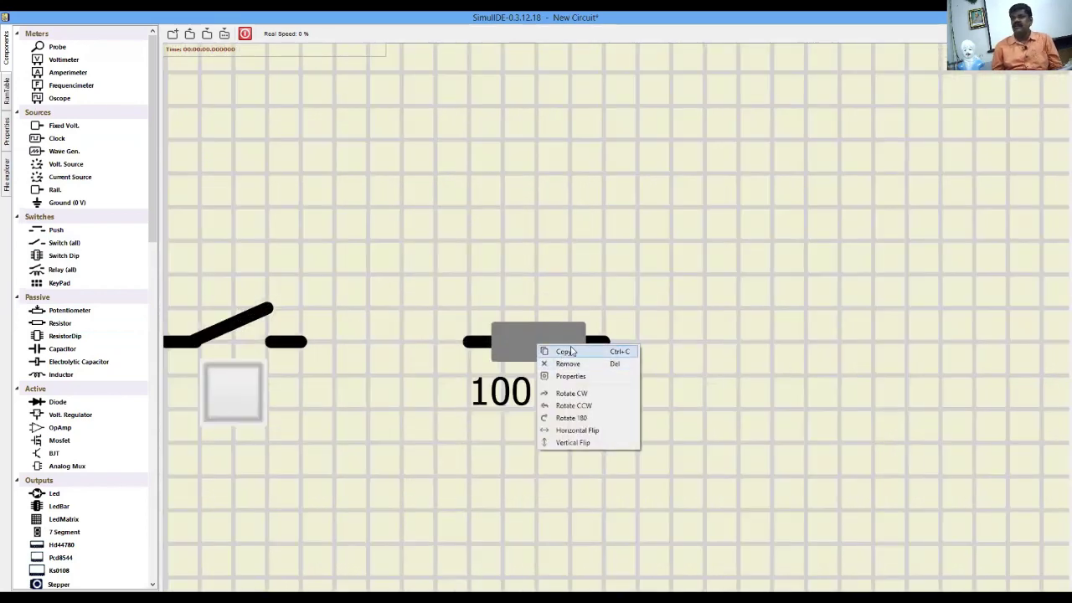
pyautogui.click(571, 353)
pyautogui.click(585, 179)
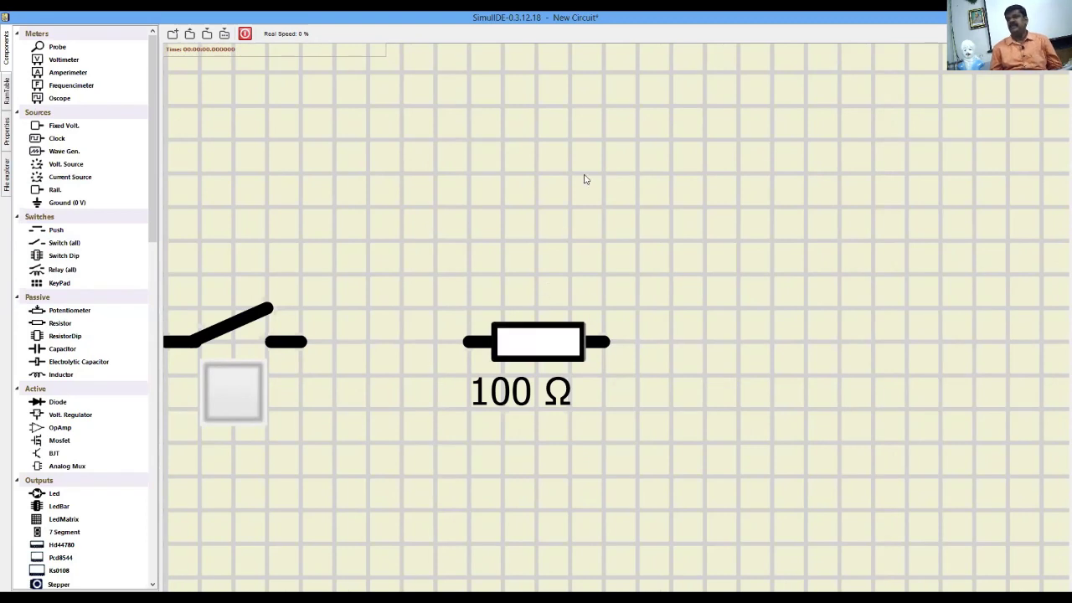
pyautogui.rightClick(586, 180)
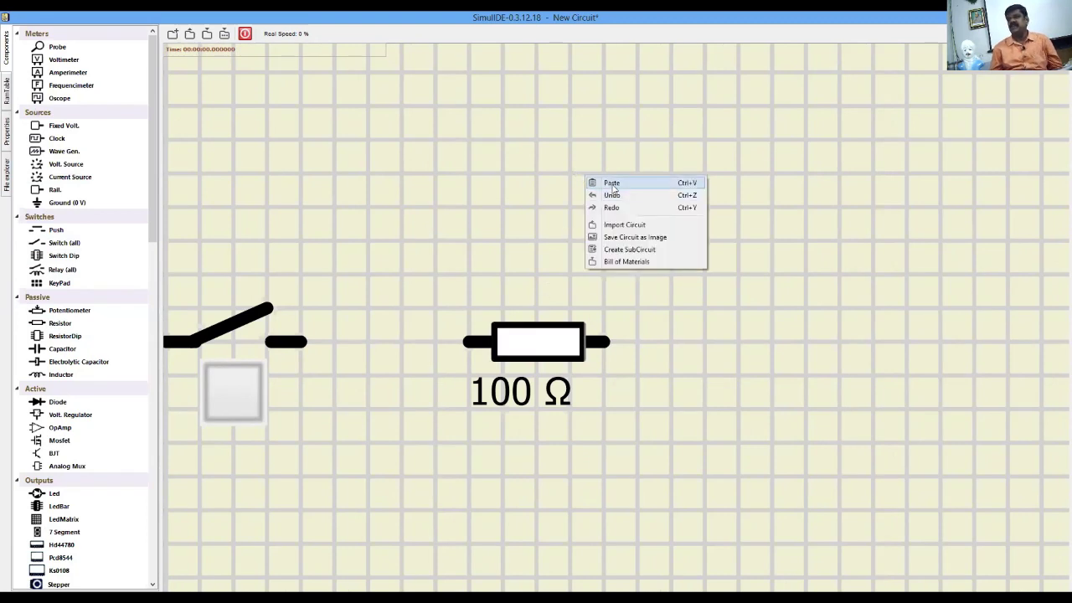
pyautogui.click(610, 183)
# Step: Move the duplicate resistor directly above the original, leaving a clear gap between the two
pyautogui.moveTo(569, 161); pyautogui.dragTo(524, 243)
pyautogui.click(572, 133)
pyautogui.moveTo(572, 133); pyautogui.dragTo(538, 210)
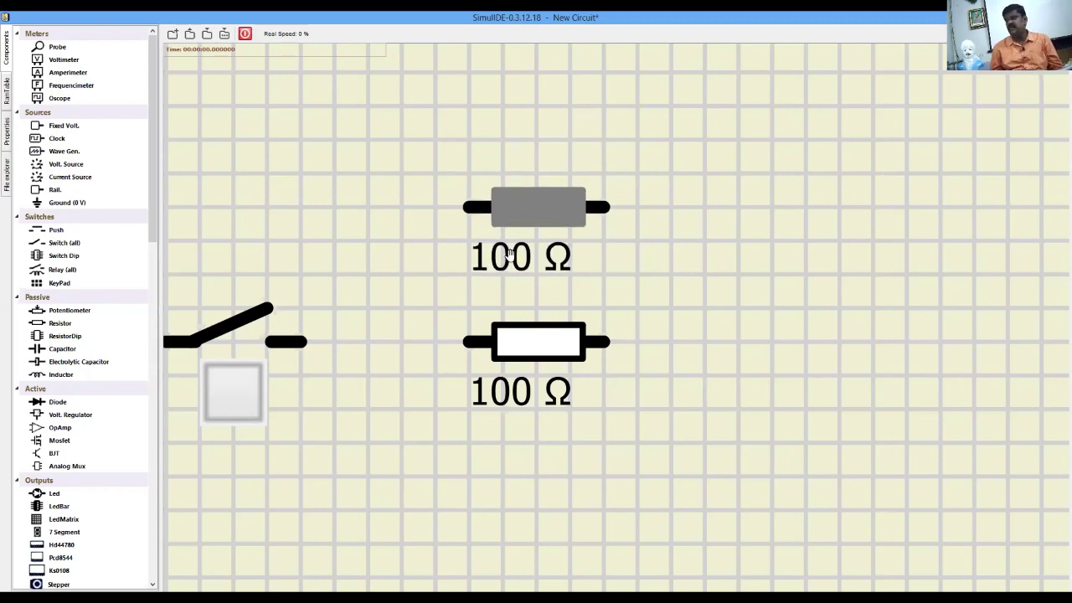
pyautogui.scroll(-3, 564, 308)
pyautogui.scroll(-1, 612, 307)
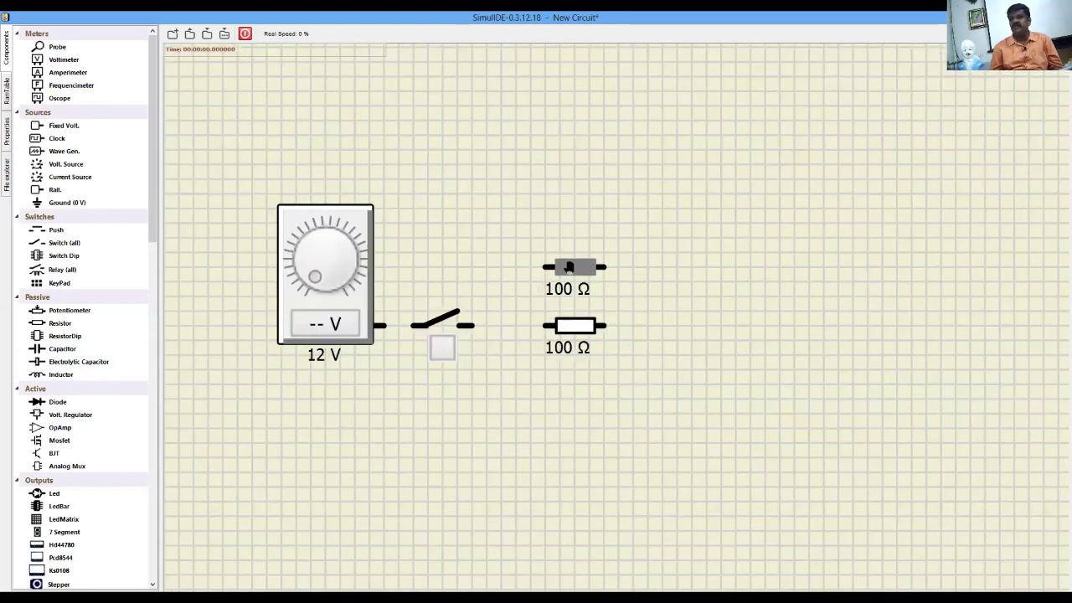
pyautogui.moveTo(569, 267); pyautogui.dragTo(566, 219)
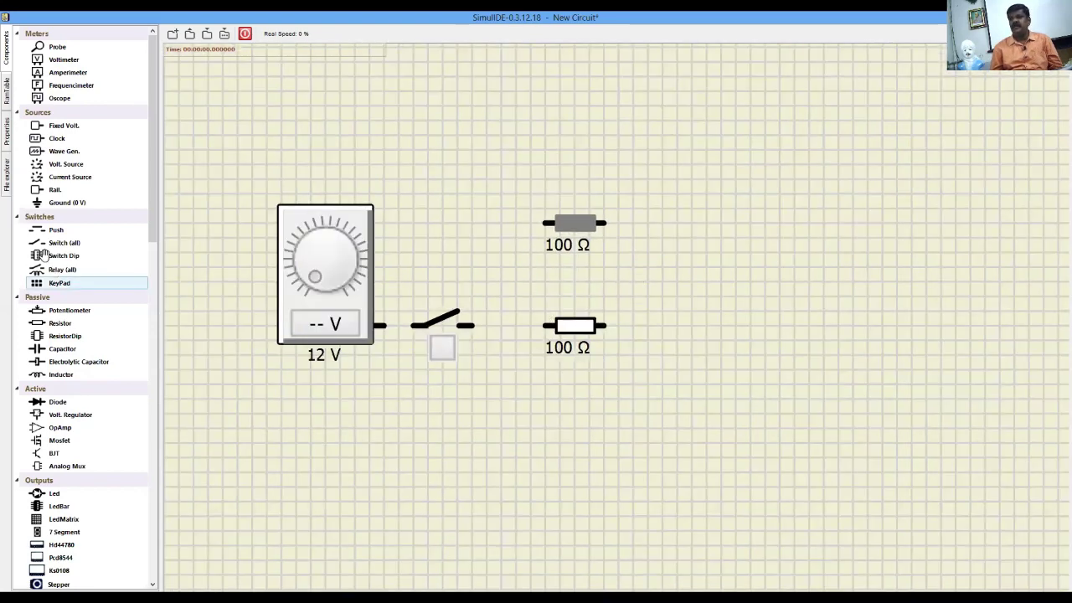
# Step: Place an LED in line with the upper resistor and a BJT transistor in line with the lower resistor
pyautogui.moveTo(49, 494); pyautogui.dragTo(665, 220)
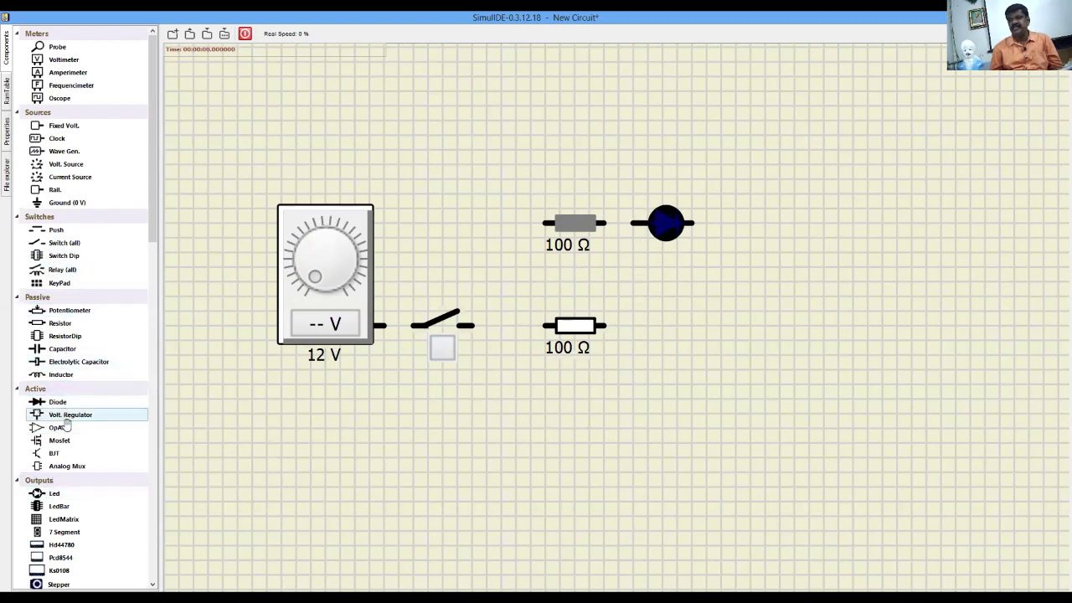
pyautogui.scroll(-2, 58, 414)
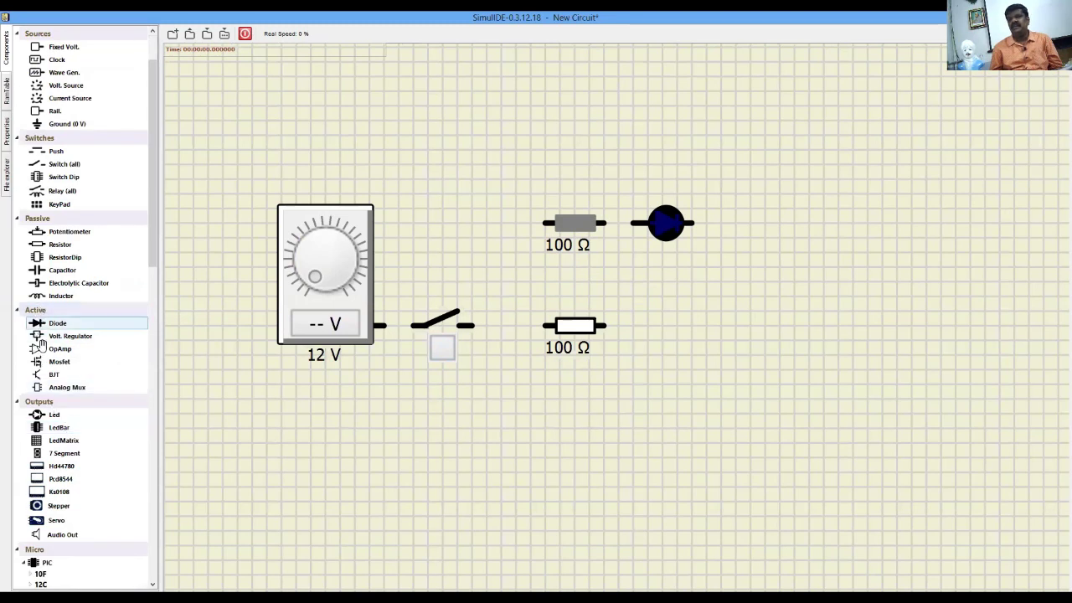
pyautogui.moveTo(52, 374); pyautogui.dragTo(693, 325)
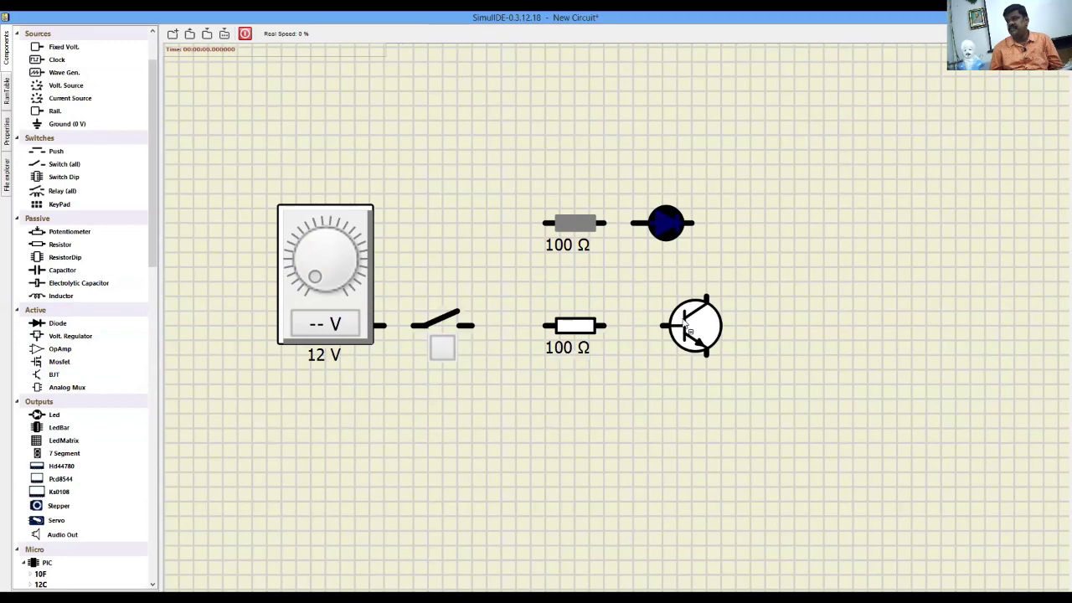
# Step: Place a ground symbol directly below the transistor's emitter
pyautogui.scroll(1, 688, 327)
pyautogui.scroll(1, 689, 327)
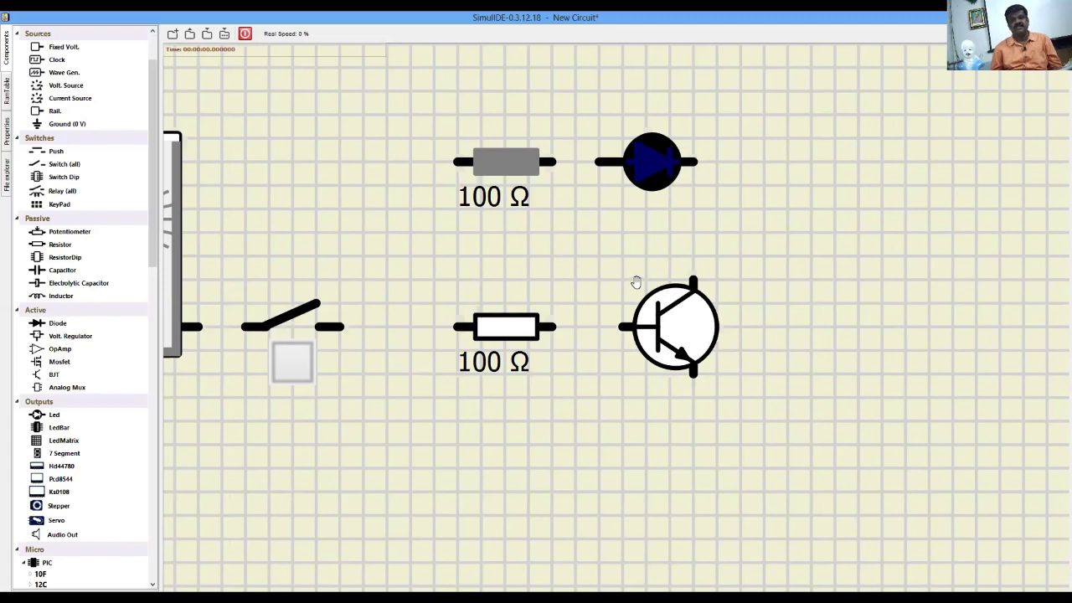
pyautogui.scroll(-3, 737, 333)
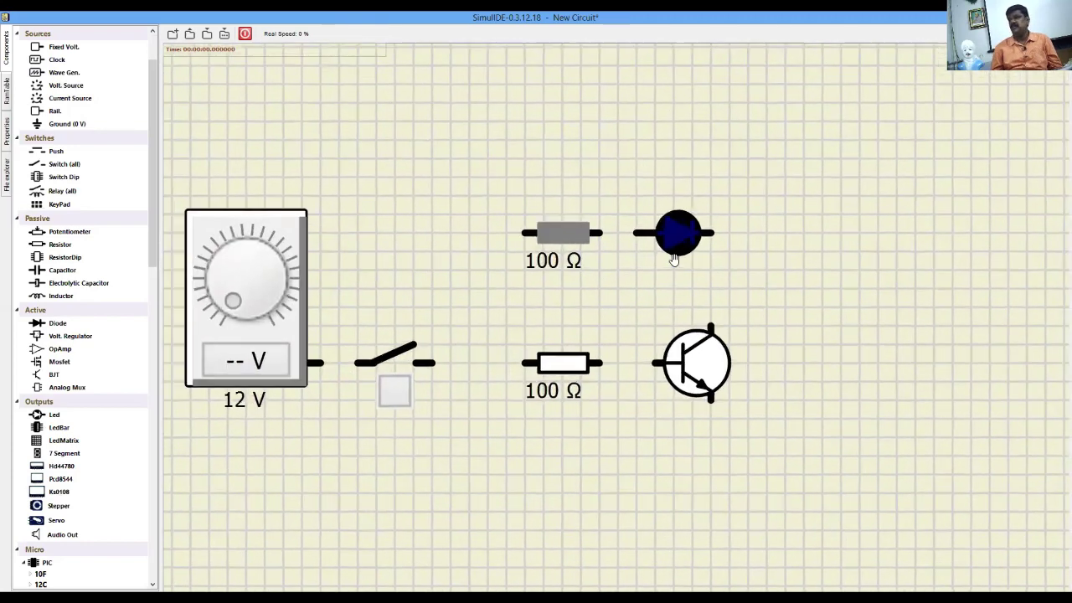
pyautogui.scroll(1, 416, 354)
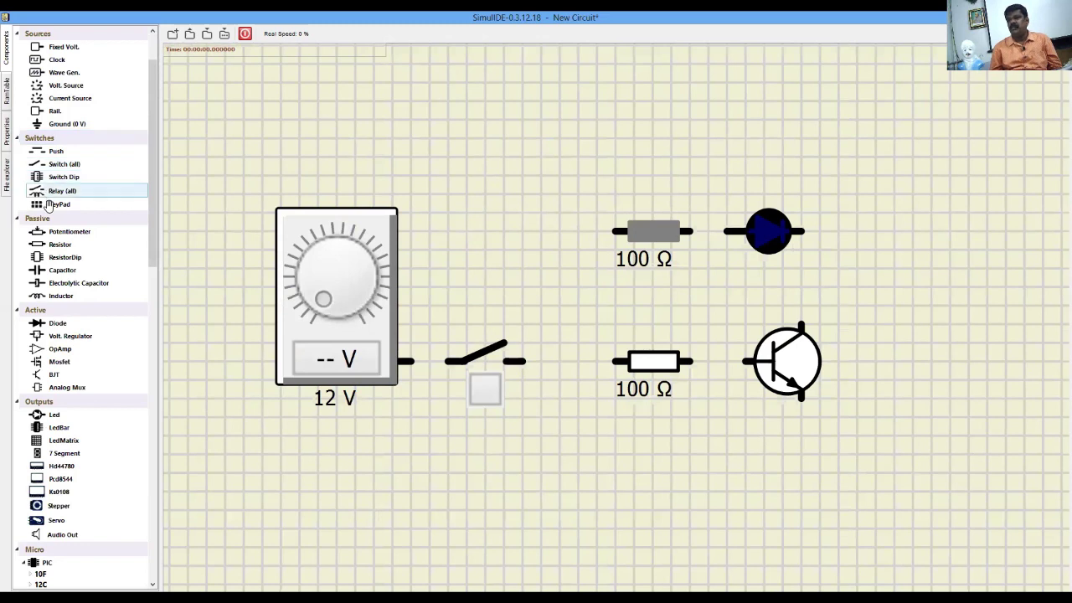
pyautogui.moveTo(70, 124); pyautogui.dragTo(800, 509)
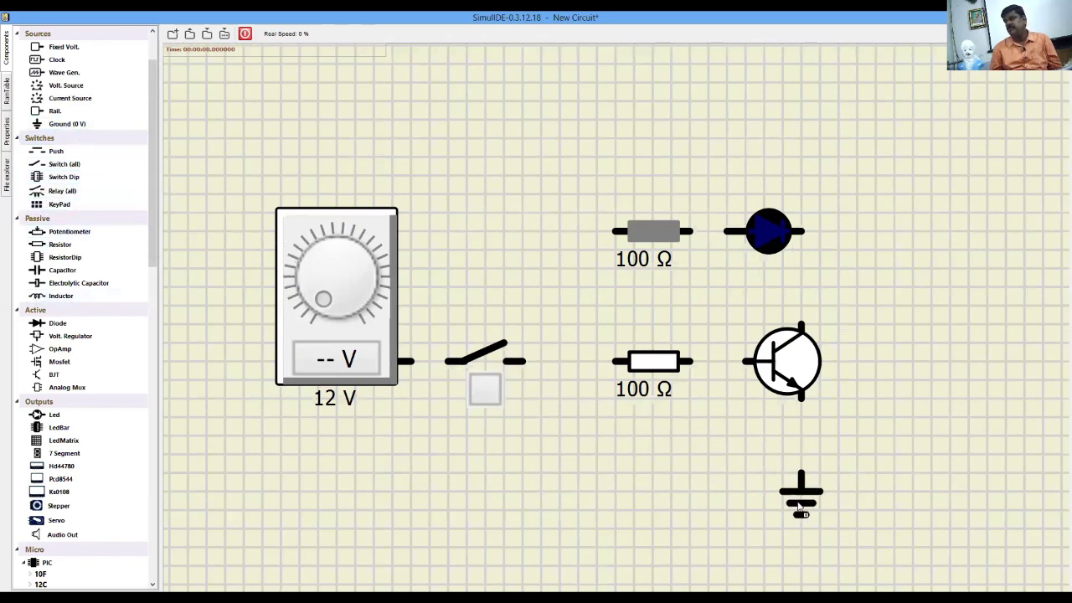
# Step: Wire the voltage source through the switch and the lower resistor to the transistor's base
pyautogui.scroll(1, 812, 442)
pyautogui.scroll(-1, 543, 394)
pyautogui.scroll(1, 544, 395)
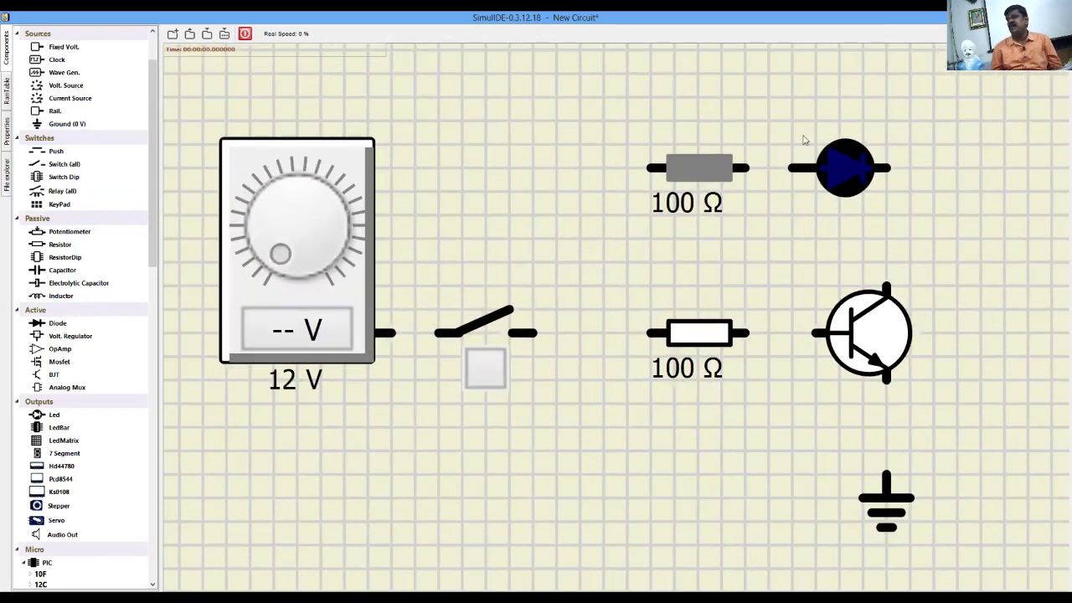
pyautogui.click(388, 331)
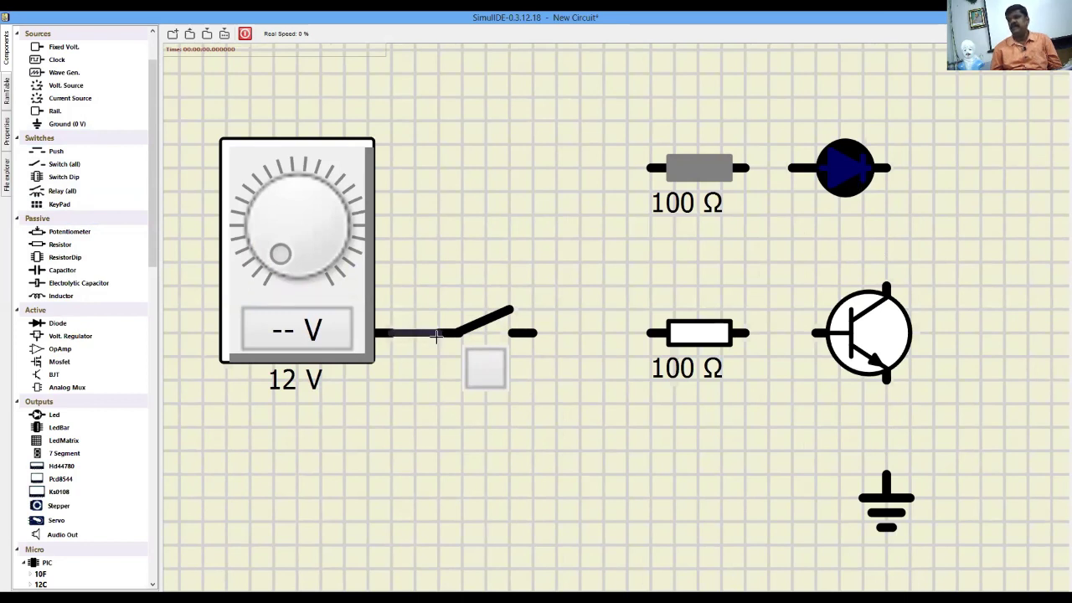
pyautogui.click(533, 332)
pyautogui.click(651, 333)
pyautogui.click(747, 332)
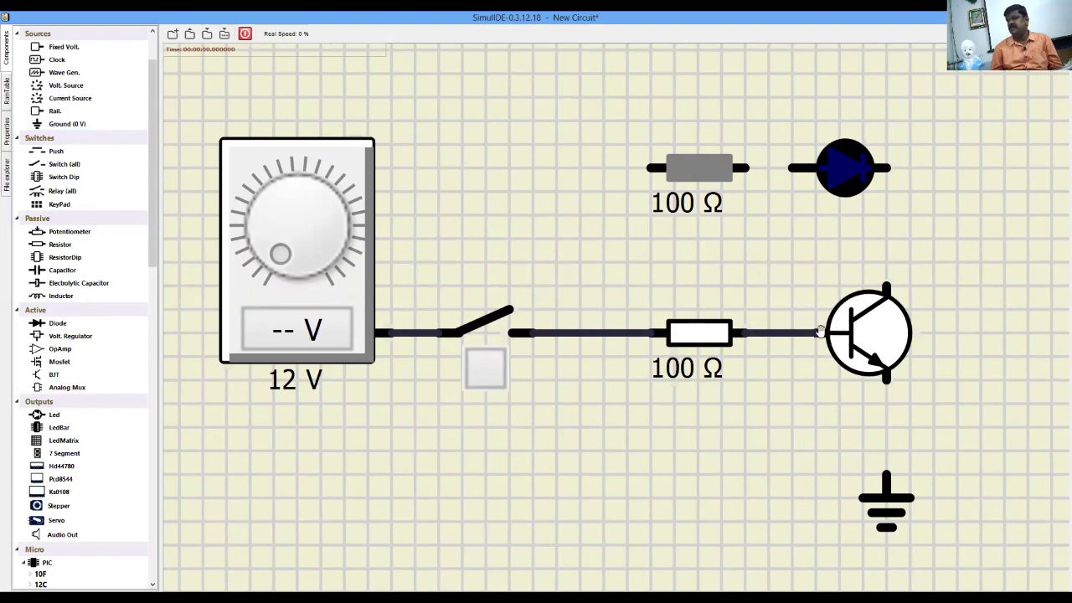
pyautogui.click(820, 334)
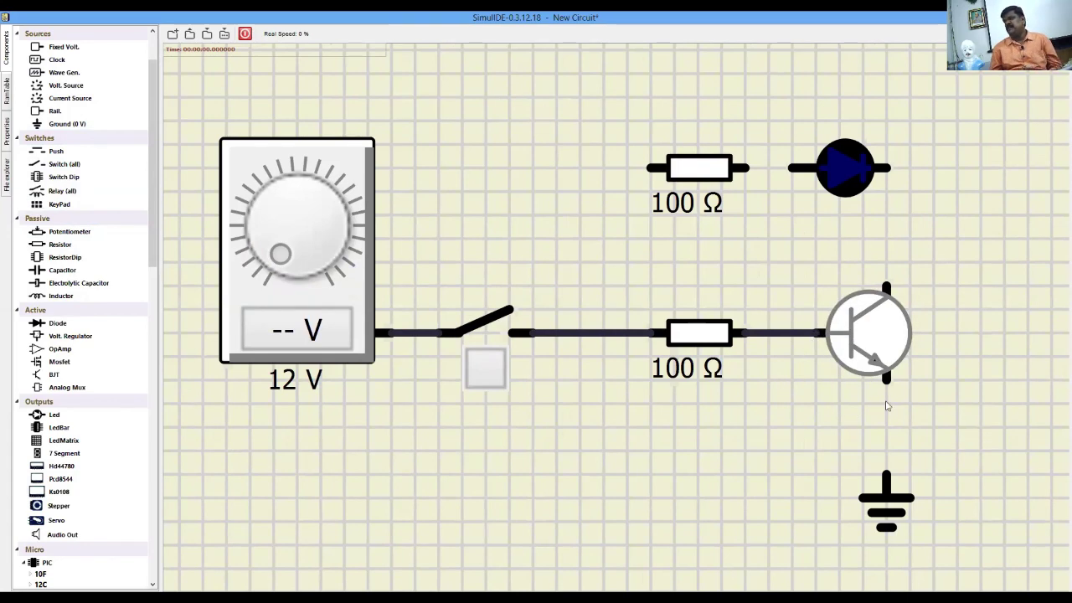
# Step: Wire the transistor's emitter to ground
pyautogui.scroll(1, 885, 393)
pyautogui.click(888, 374)
pyautogui.click(890, 503)
# Step: Wire the transistor's collector to the LED's cathode and the LED's anode to the upper resistor
pyautogui.scroll(-1, 735, 474)
pyautogui.scroll(1, 878, 336)
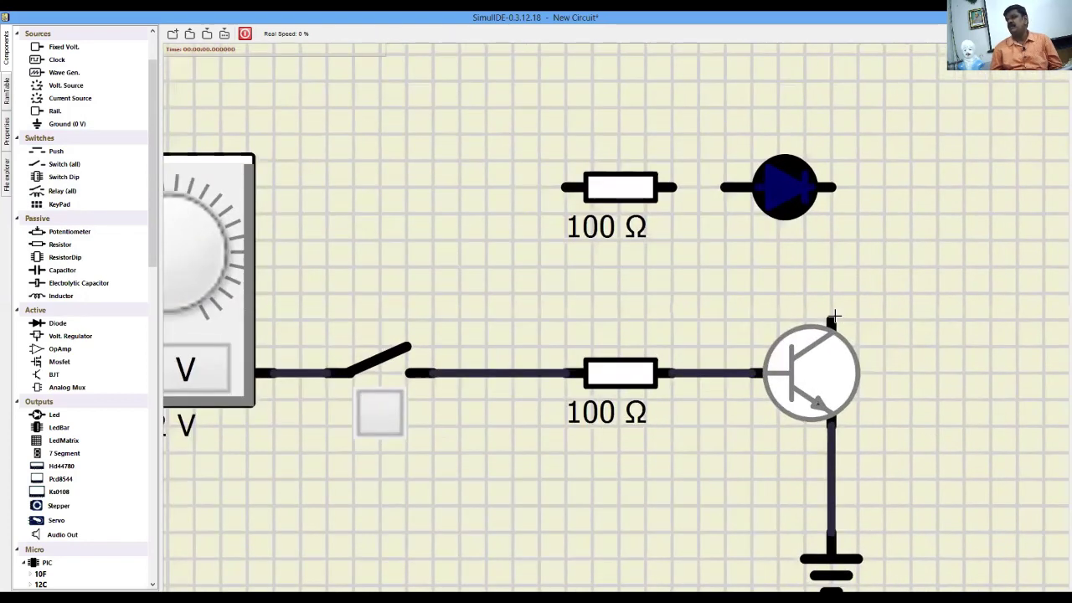
pyautogui.click(833, 316)
pyautogui.click(832, 186)
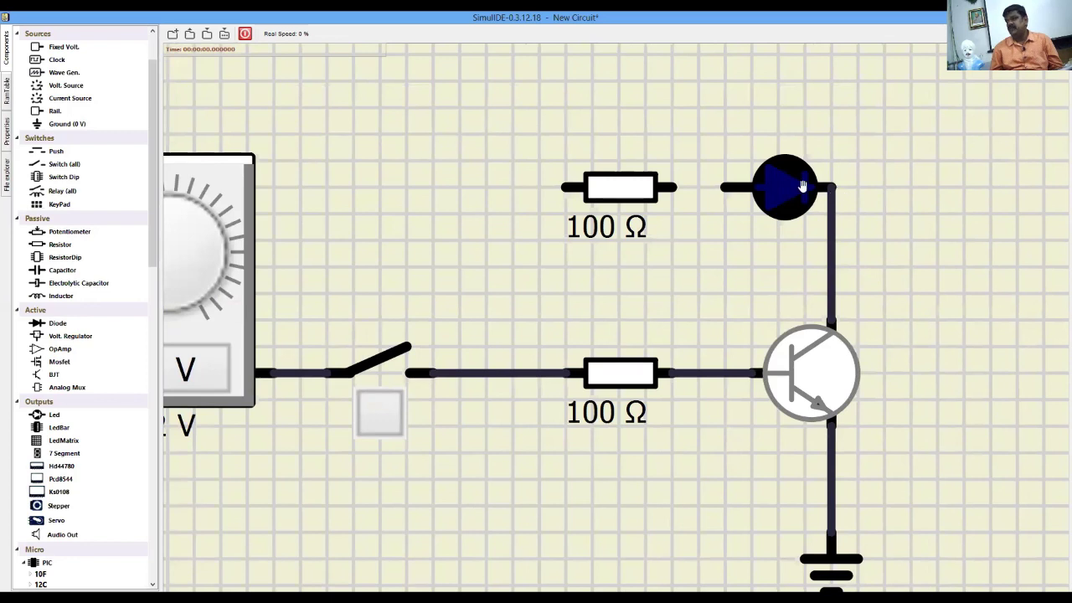
pyautogui.click(725, 186)
pyautogui.click(668, 186)
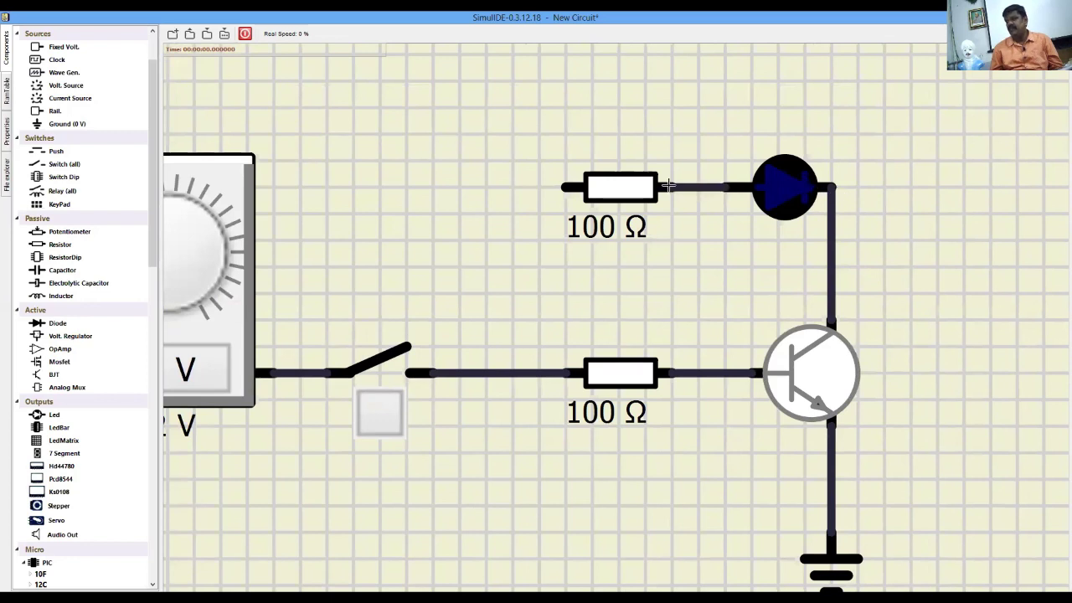
# Step: Wire the upper resistor's free end down to the line between the switch and the lower resistor
pyautogui.click(564, 187)
pyautogui.click(486, 187)
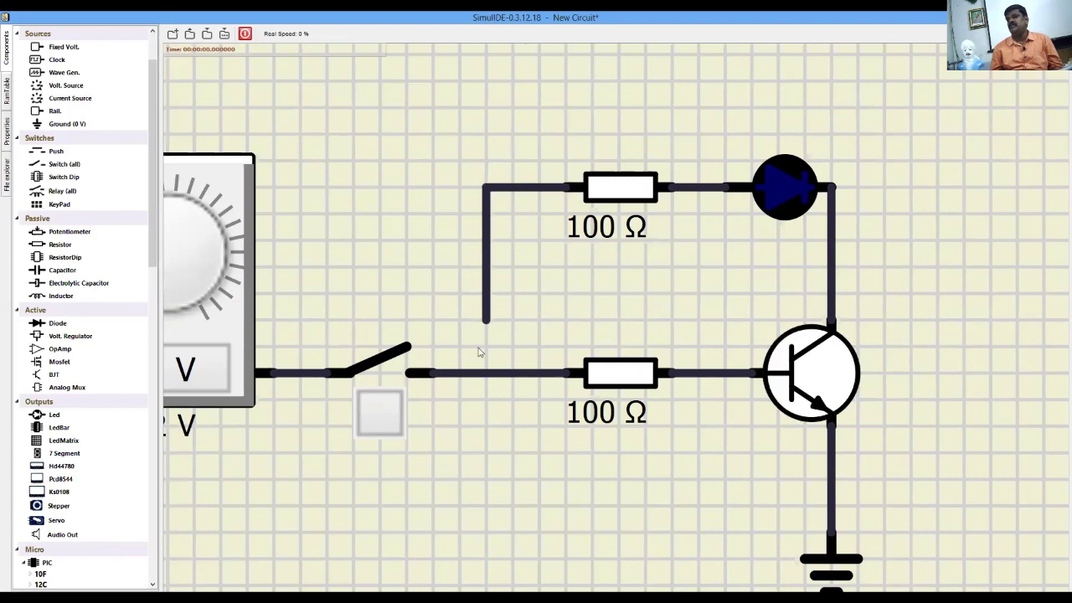
pyautogui.click(484, 372)
pyautogui.scroll(-2, 591, 314)
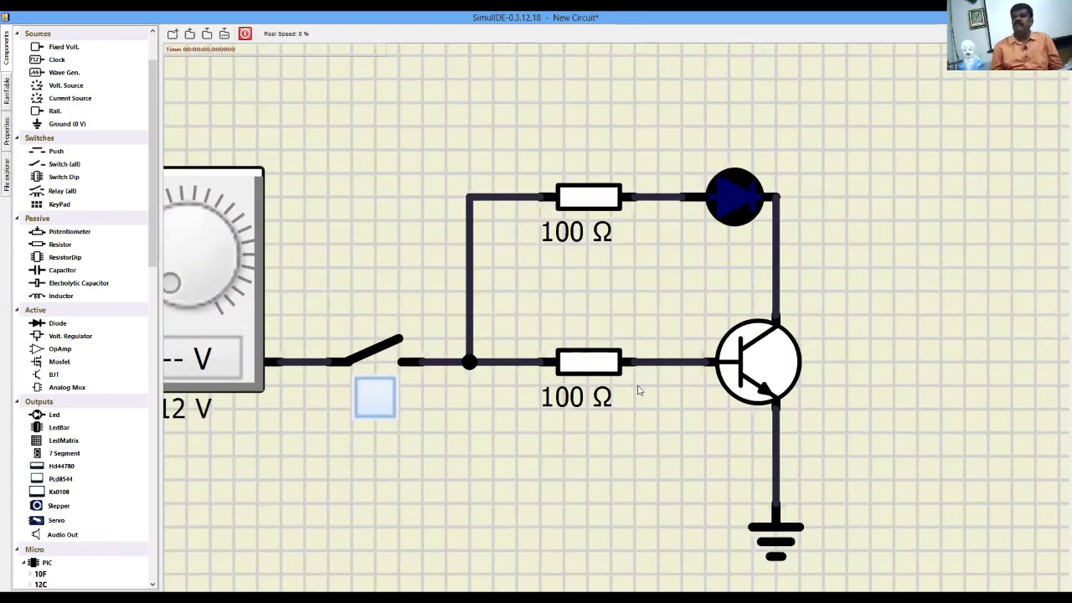
pyautogui.scroll(-2, 637, 391)
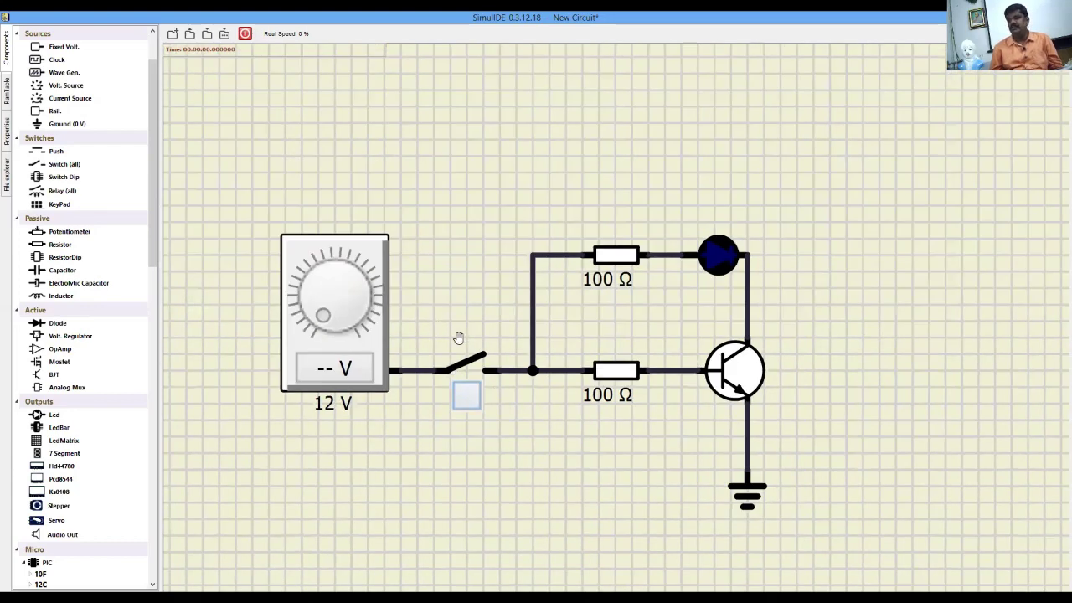
pyautogui.scroll(2, 745, 258)
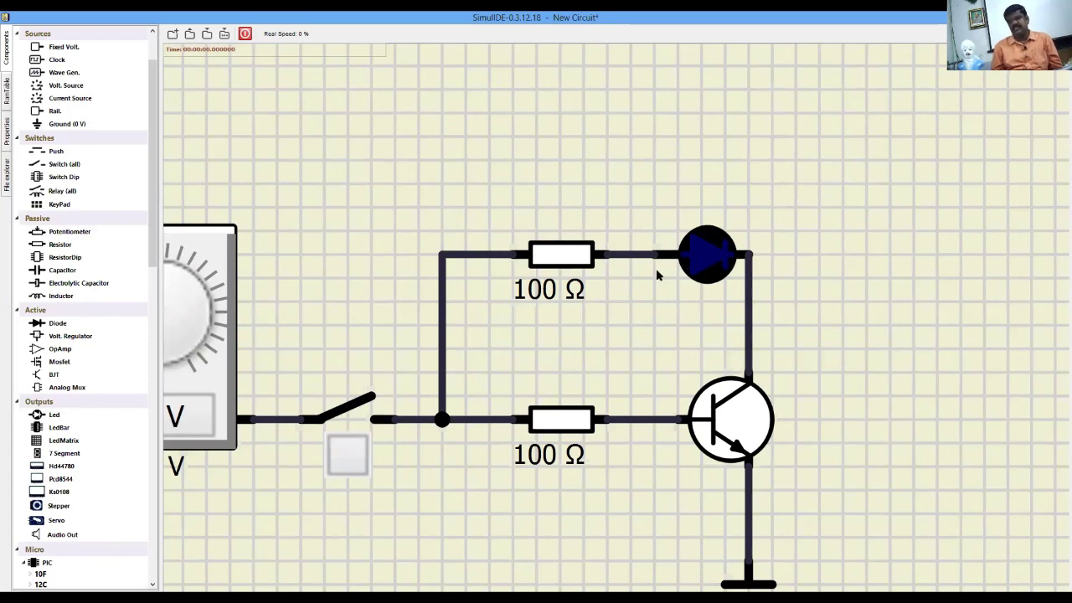
pyautogui.scroll(-1, 608, 268)
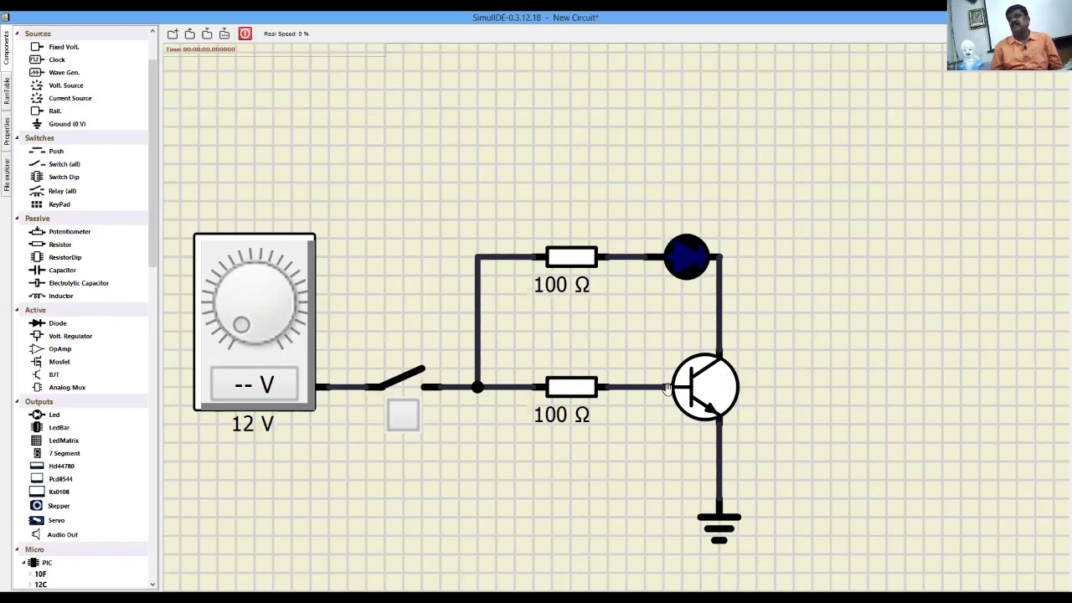
# Step: Switch on the voltage source's output and turn its dial up to just before the midpoint
pyautogui.scroll(2, 694, 392)
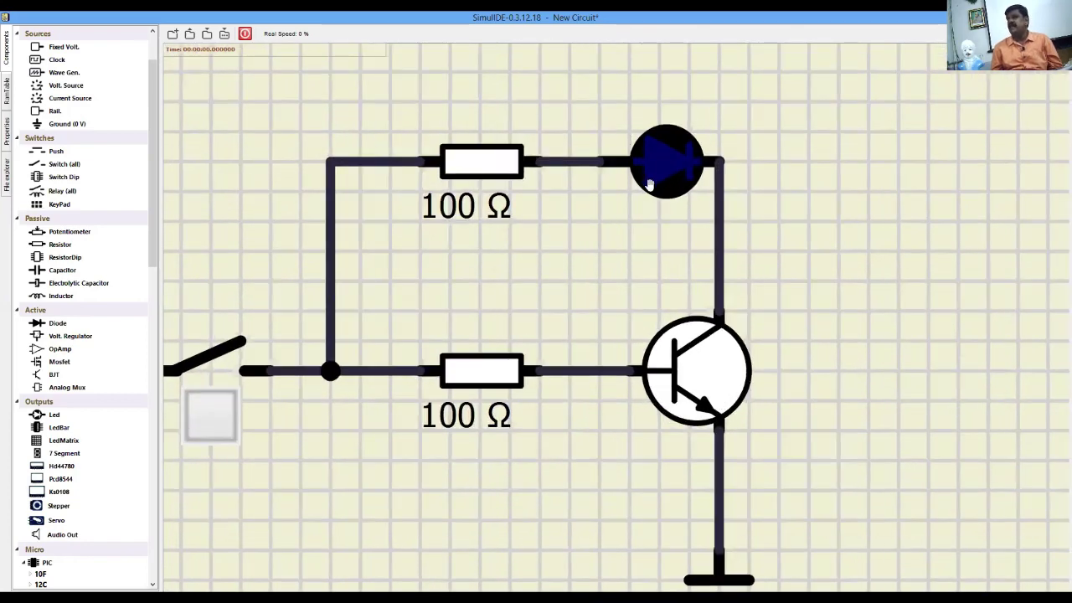
pyautogui.scroll(-3, 746, 189)
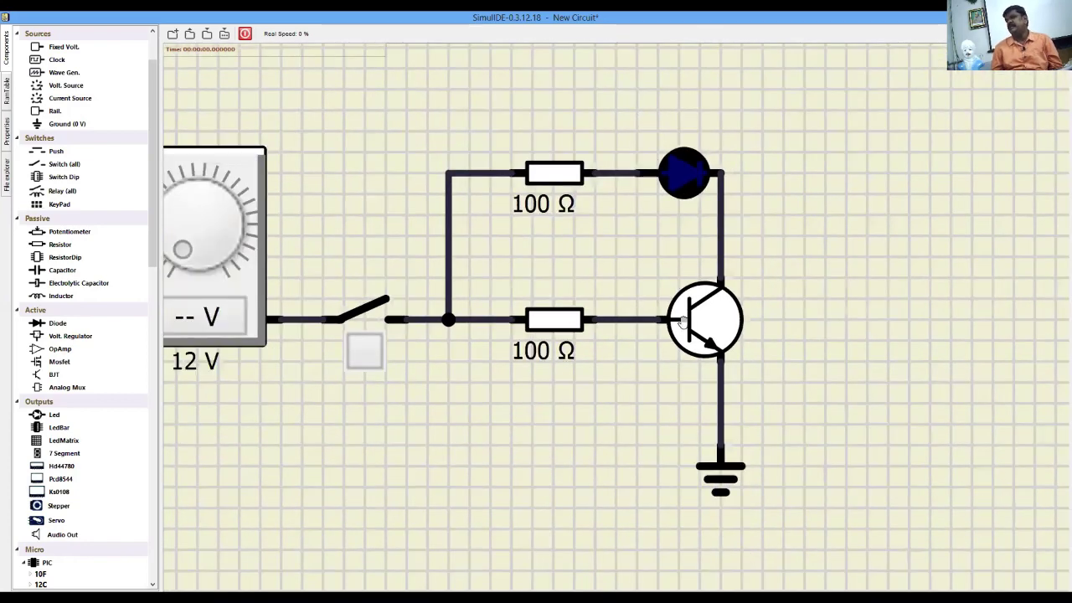
pyautogui.scroll(-2, 651, 339)
pyautogui.click(307, 322)
pyautogui.moveTo(291, 265); pyautogui.dragTo(264, 176)
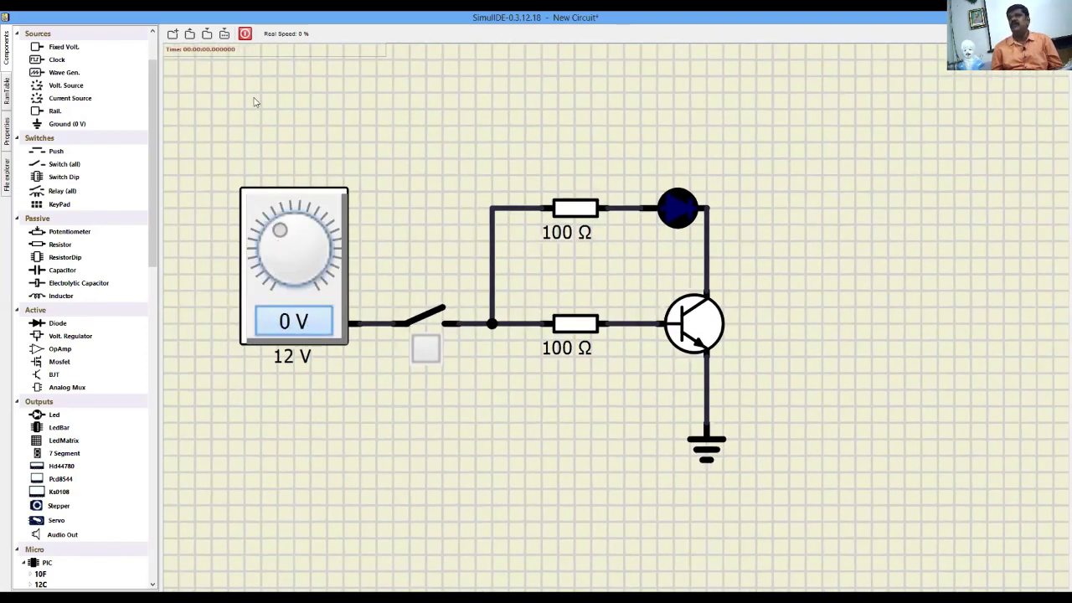
# Step: Save the transistor circuit as second.simu on the Desktop
pyautogui.click(210, 36)
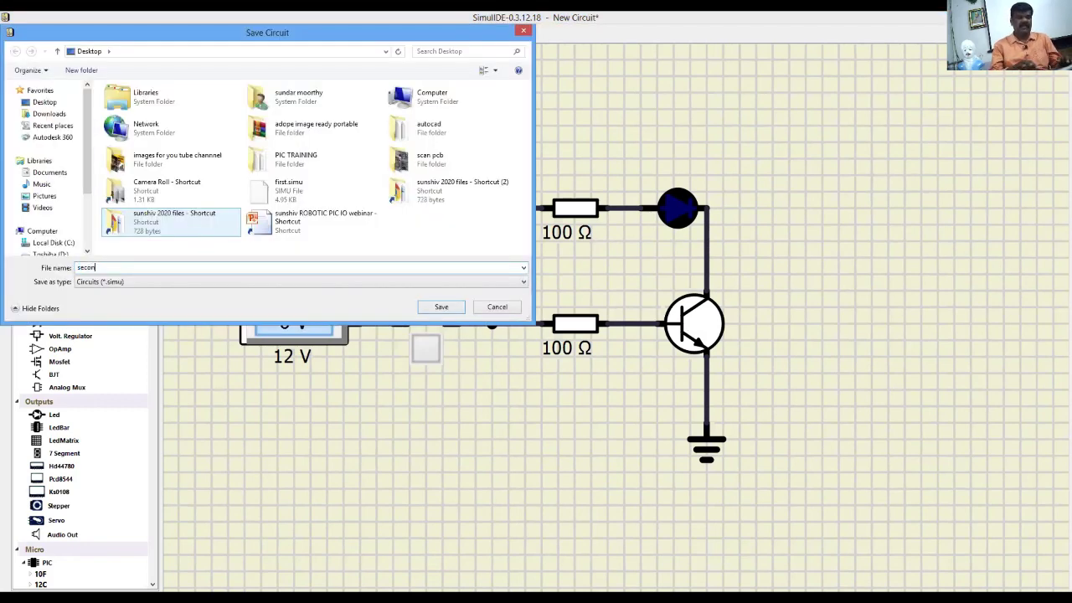
pyautogui.press('Return')
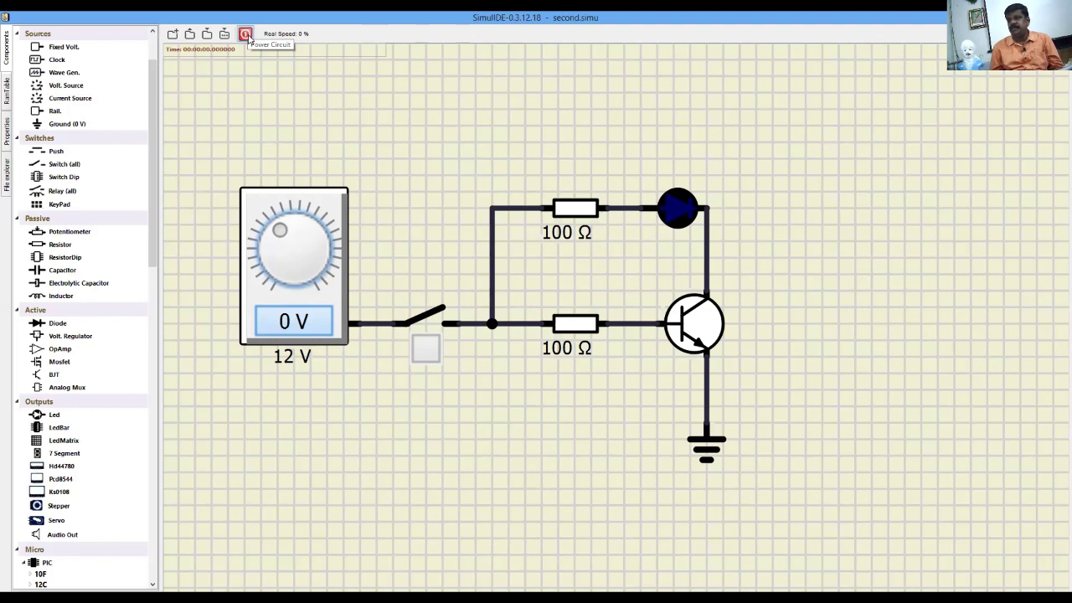
# Step: Power the circuit and raise the voltage source to 12 V
pyautogui.click(245, 34)
pyautogui.moveTo(281, 231); pyautogui.dragTo(303, 275)
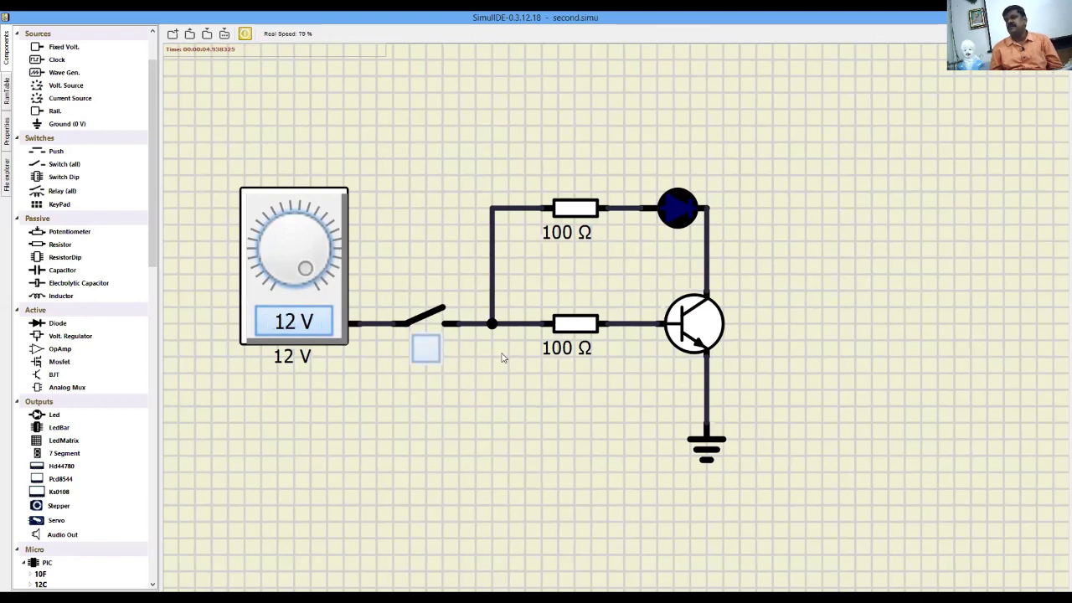
# Step: Set the resistance of the lower resistor at the transistor's base to 1 kΩ
pyautogui.rightClick(580, 331)
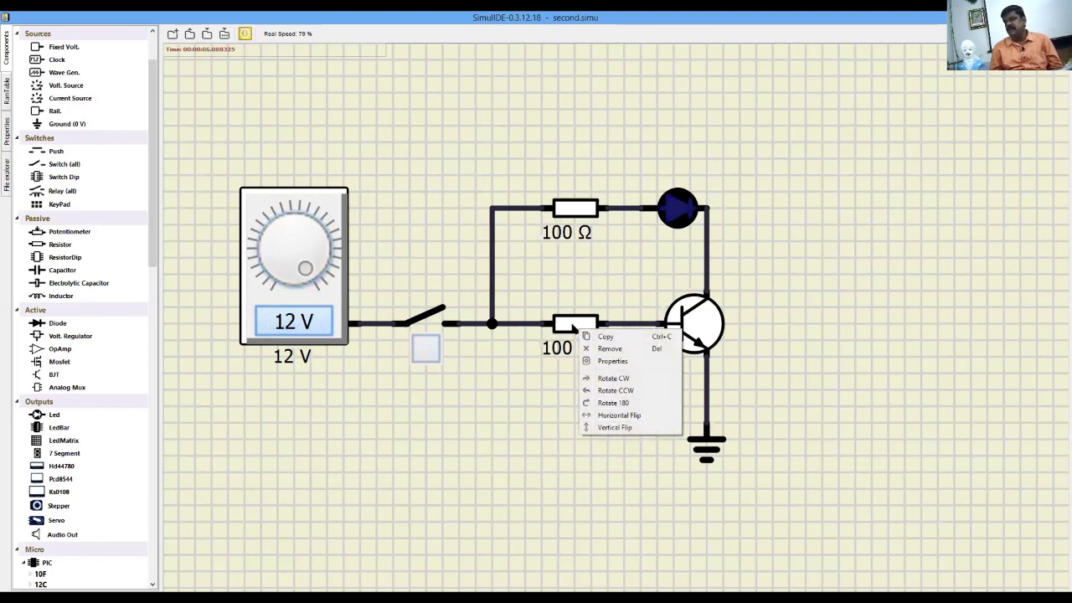
pyautogui.click(612, 361)
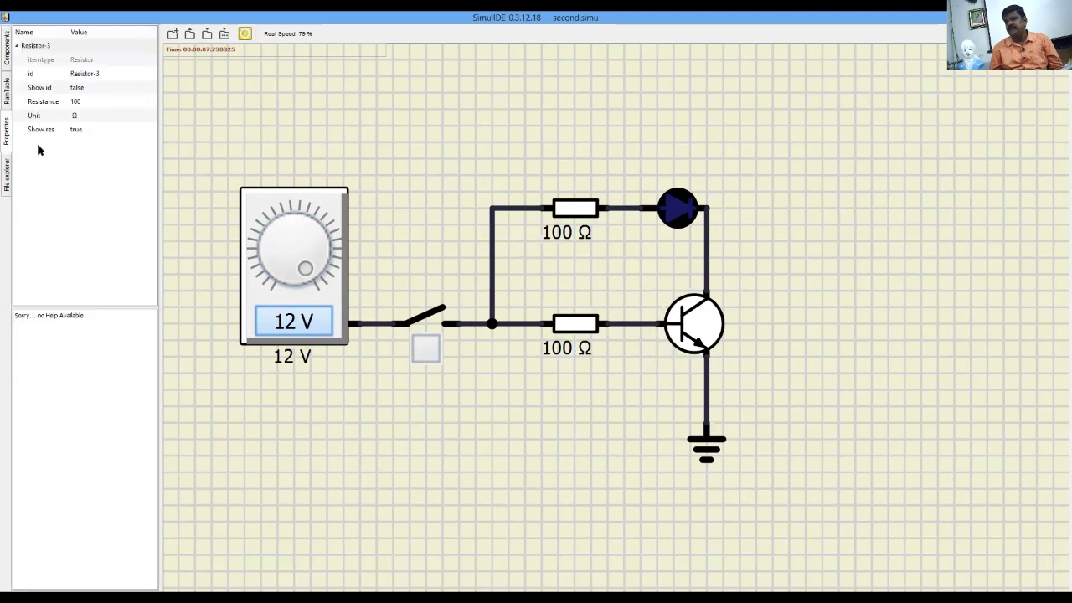
pyautogui.doubleClick(102, 102)
pyautogui.write('10')
pyautogui.press('Return')
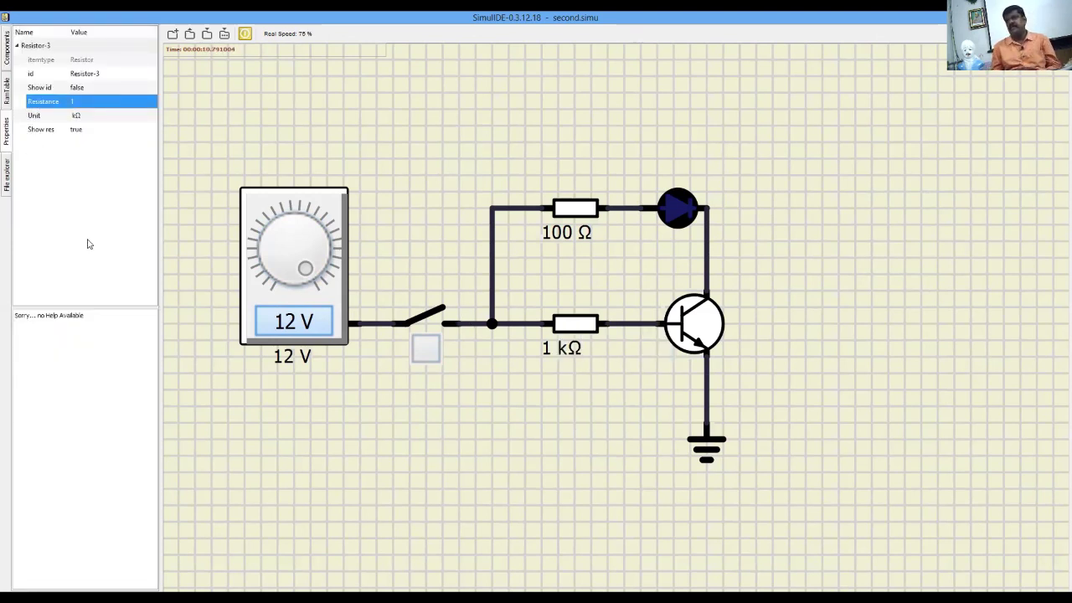
# Step: Set the resistance of the upper resistor in series with the LED to 330 Ω
pyautogui.rightClick(577, 214)
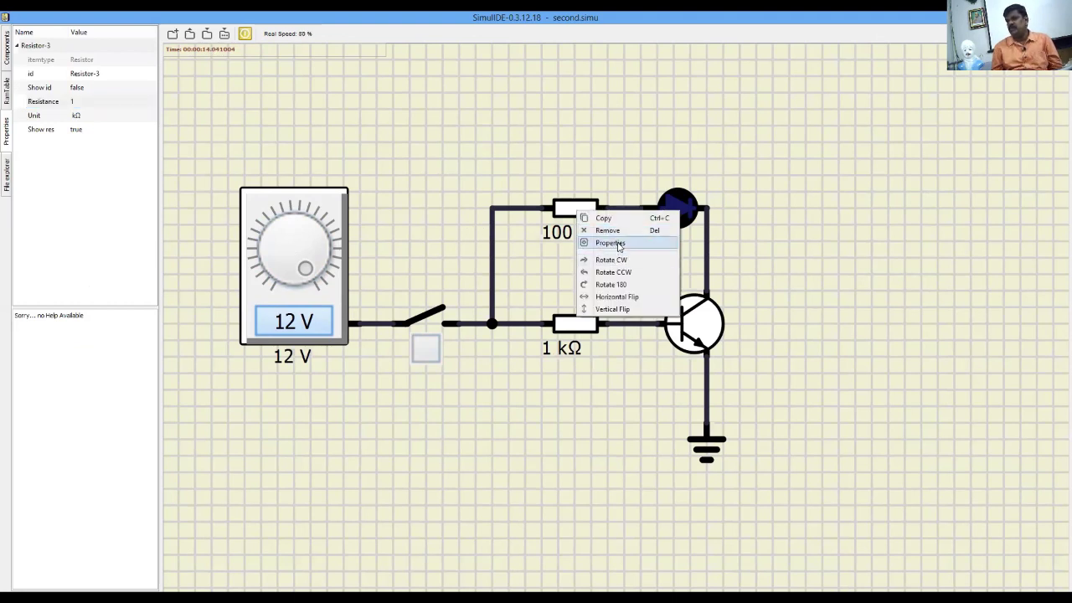
pyautogui.click(620, 243)
pyautogui.click(117, 102)
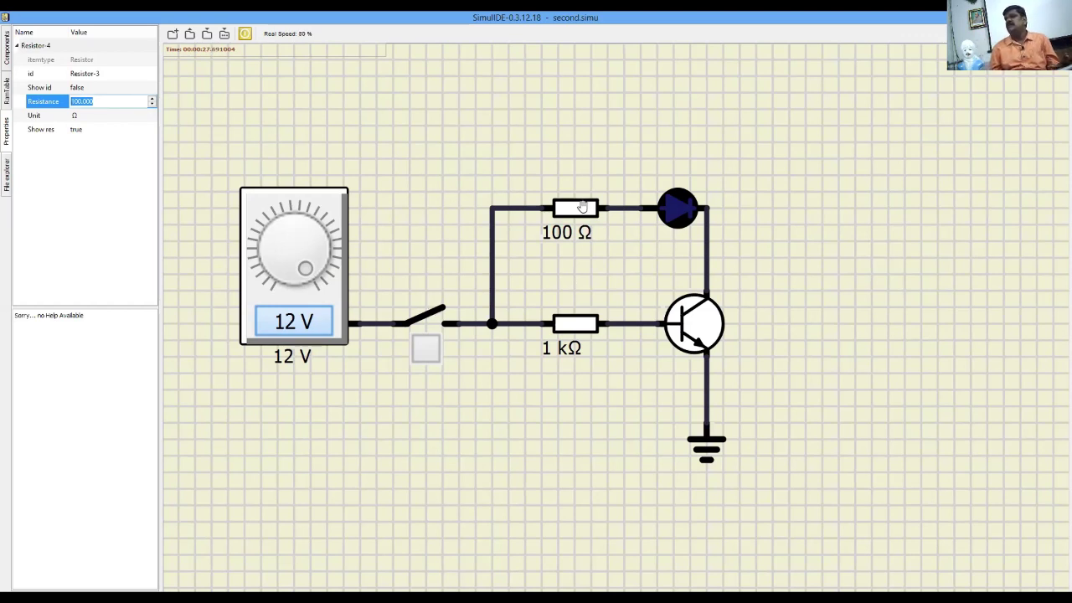
pyautogui.press('BackSpace')
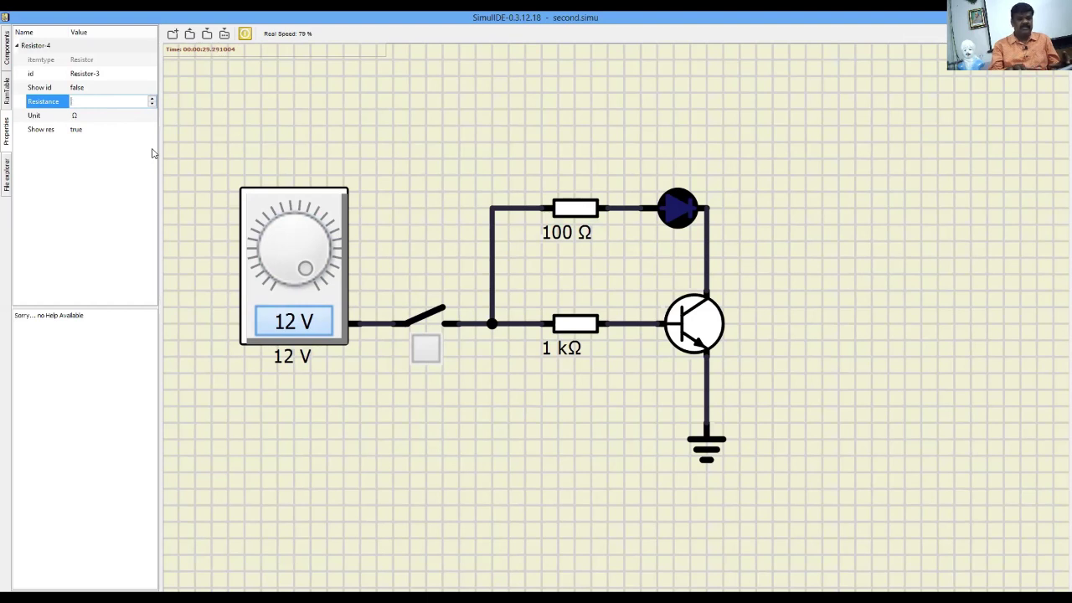
pyautogui.press('Return')
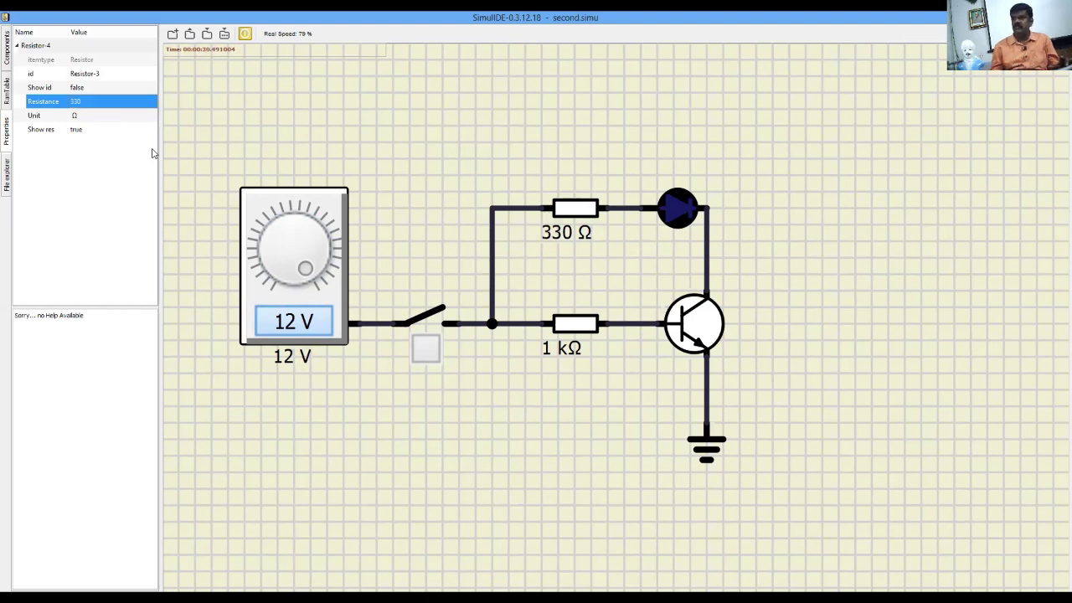
pyautogui.click(404, 388)
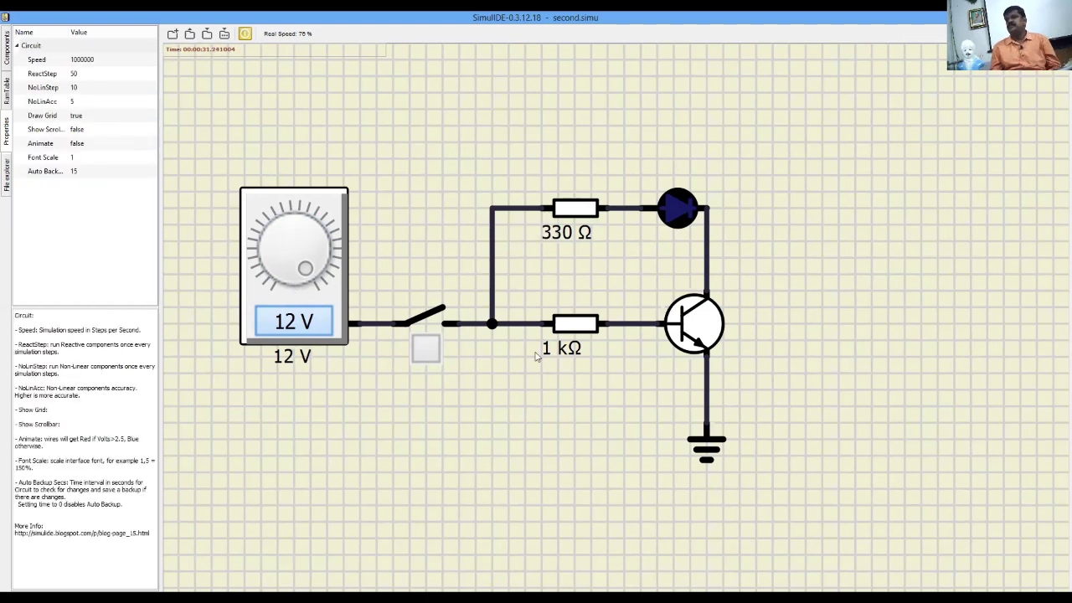
# Step: Test the LED at 12 V by closing the switch and toggling it, leaving the switch open
pyautogui.click(424, 349)
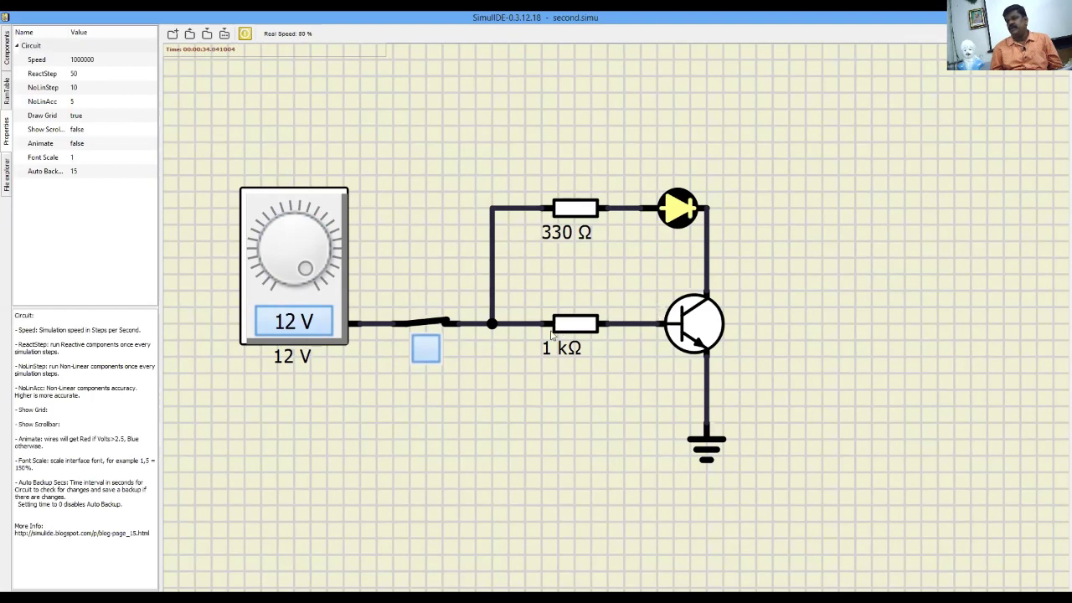
pyautogui.scroll(2, 514, 318)
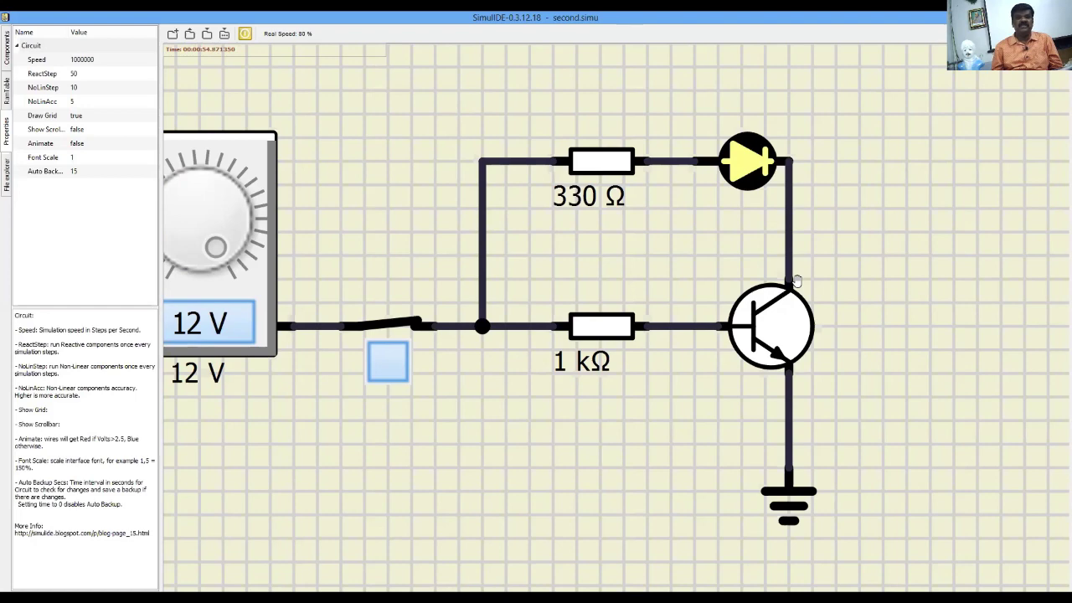
pyautogui.scroll(-3, 792, 252)
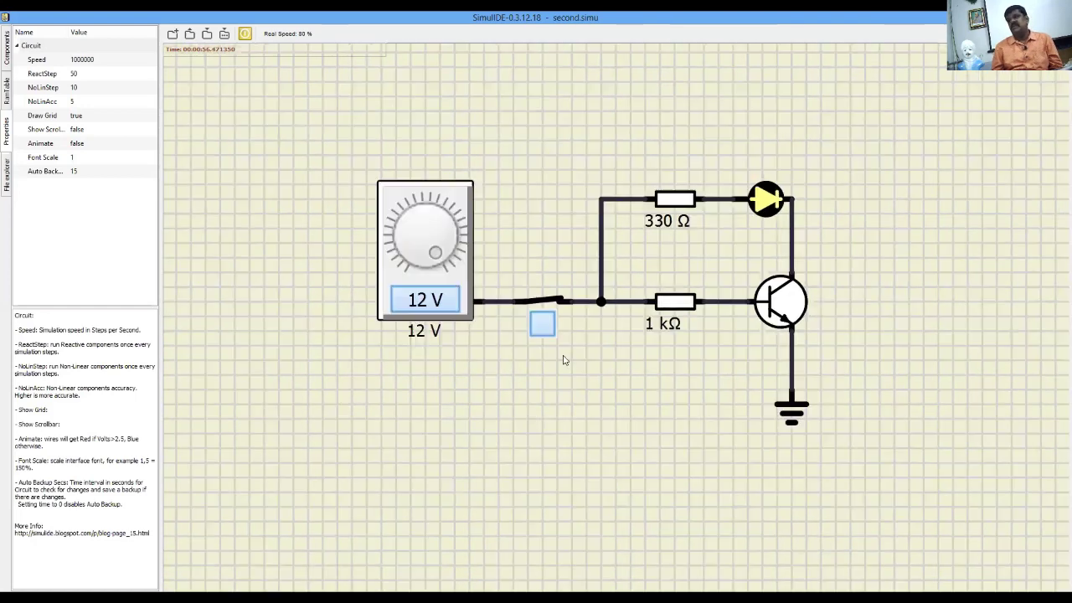
pyautogui.click(544, 324)
pyautogui.click(544, 324)
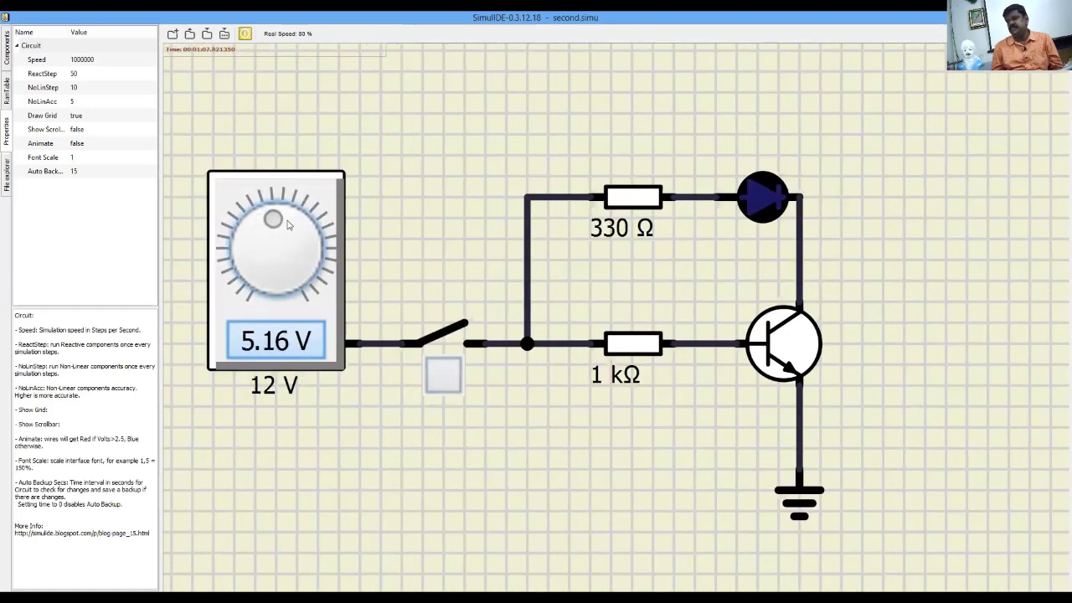
# Step: Test the LED with the switch closed at 9.48 V and with the source lowered to 1.96 V
pyautogui.moveTo(270, 215); pyautogui.dragTo(304, 249)
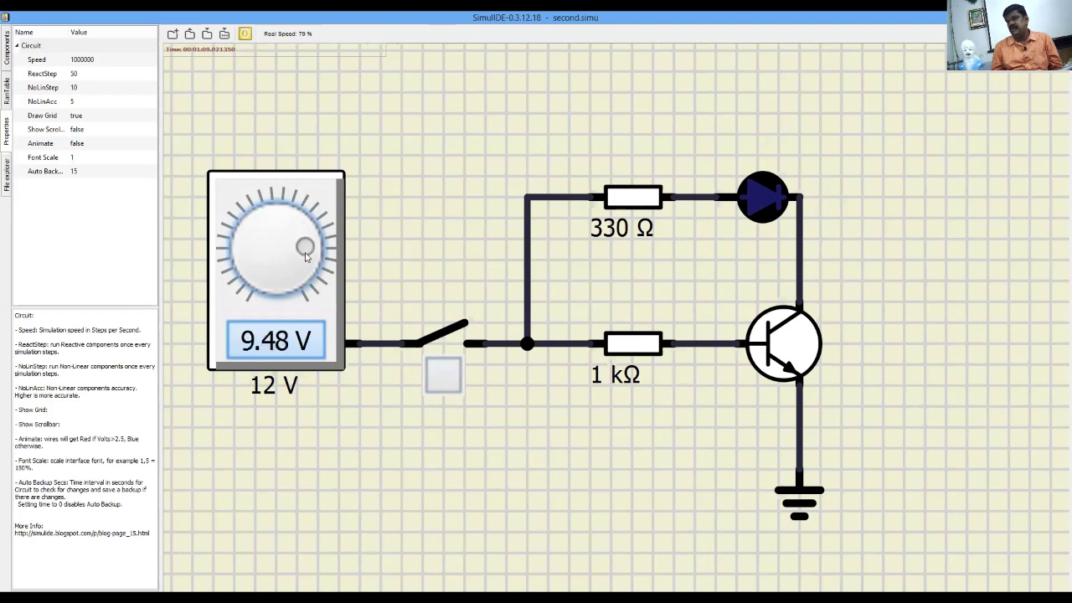
pyautogui.click(439, 372)
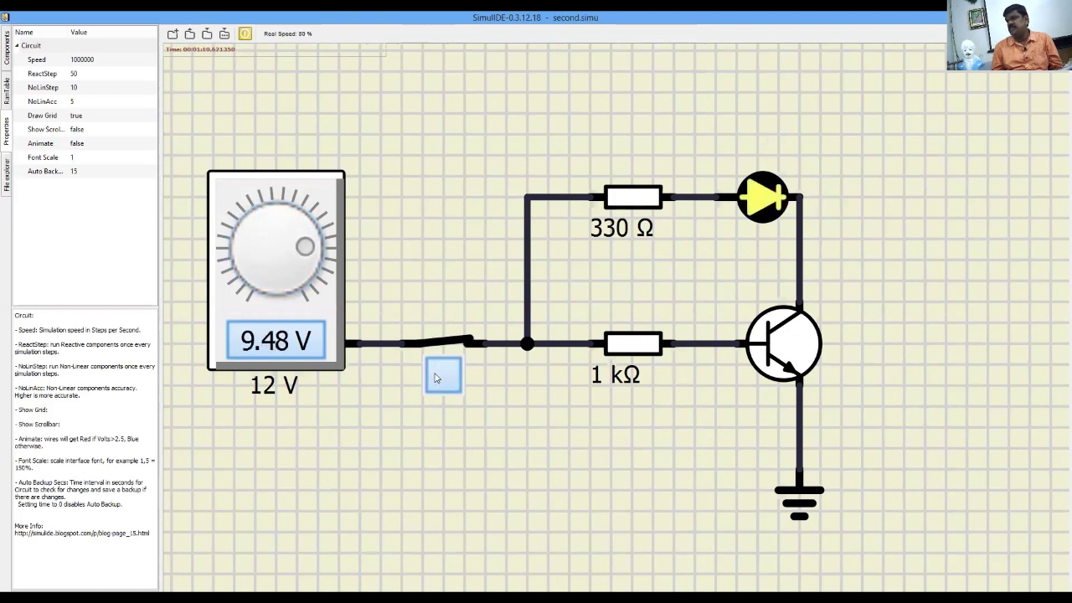
pyautogui.moveTo(297, 244); pyautogui.dragTo(244, 254)
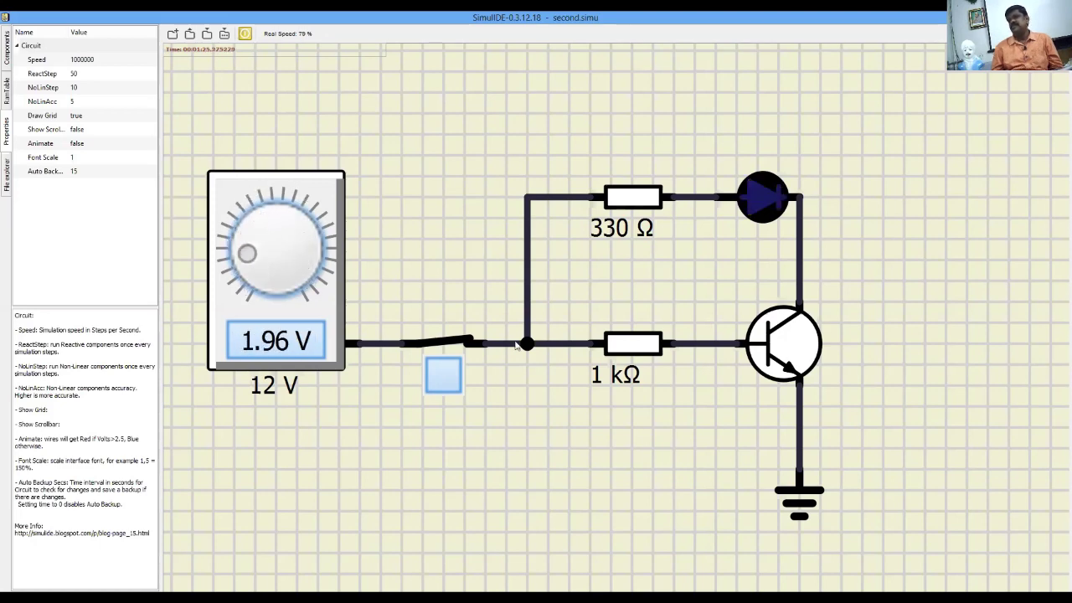
# Step: Open the switch and power off the circuit
pyautogui.scroll(-3, 526, 365)
pyautogui.click(484, 373)
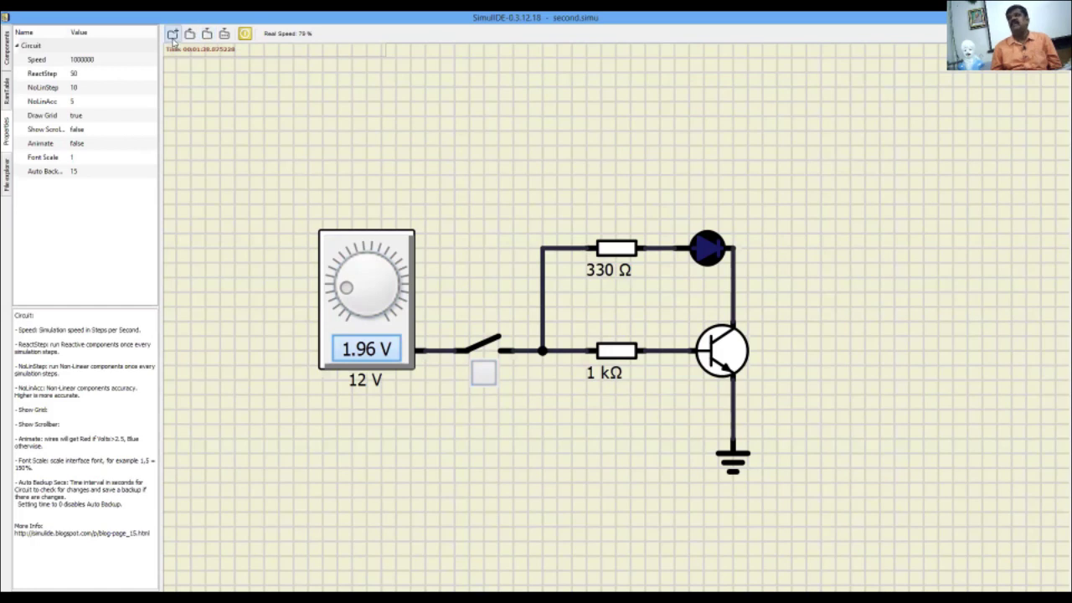
pyautogui.click(245, 34)
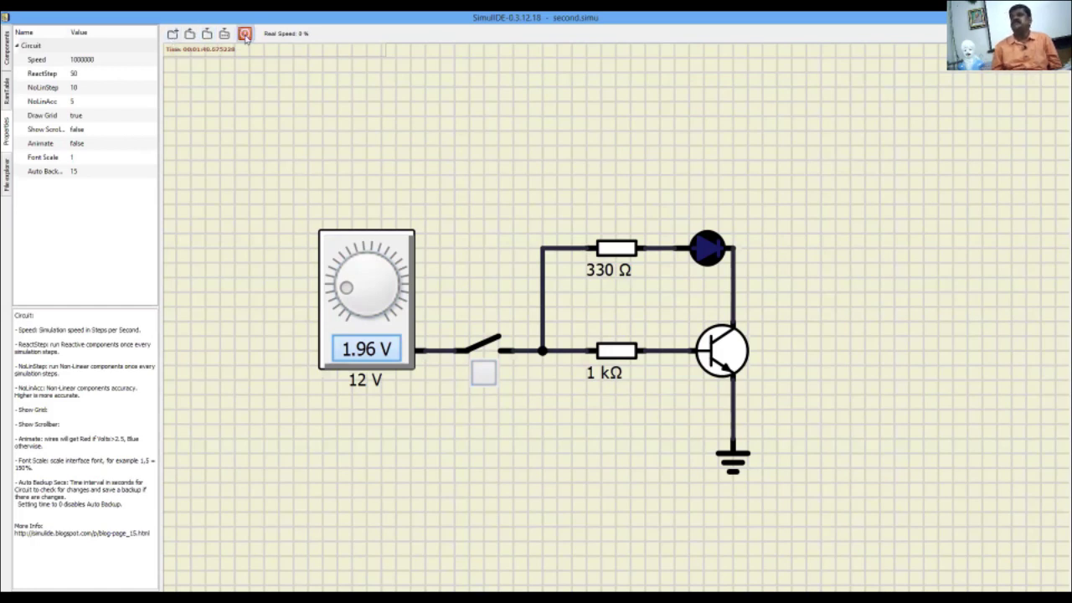
# Step: Create a new circuit and place a variable voltage source on the empty canvas
pyautogui.click(171, 35)
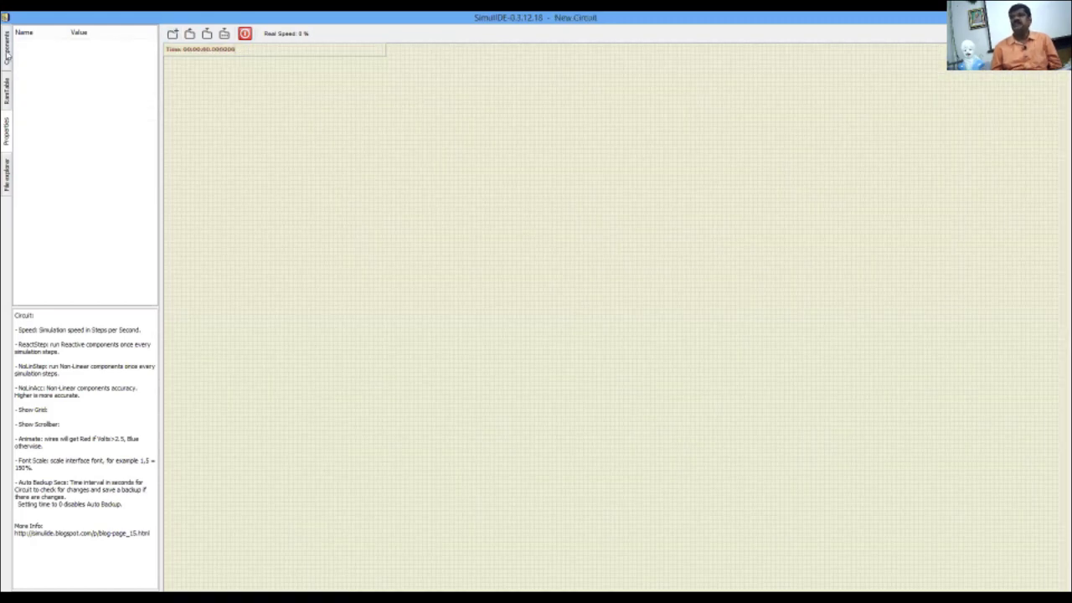
pyautogui.click(7, 52)
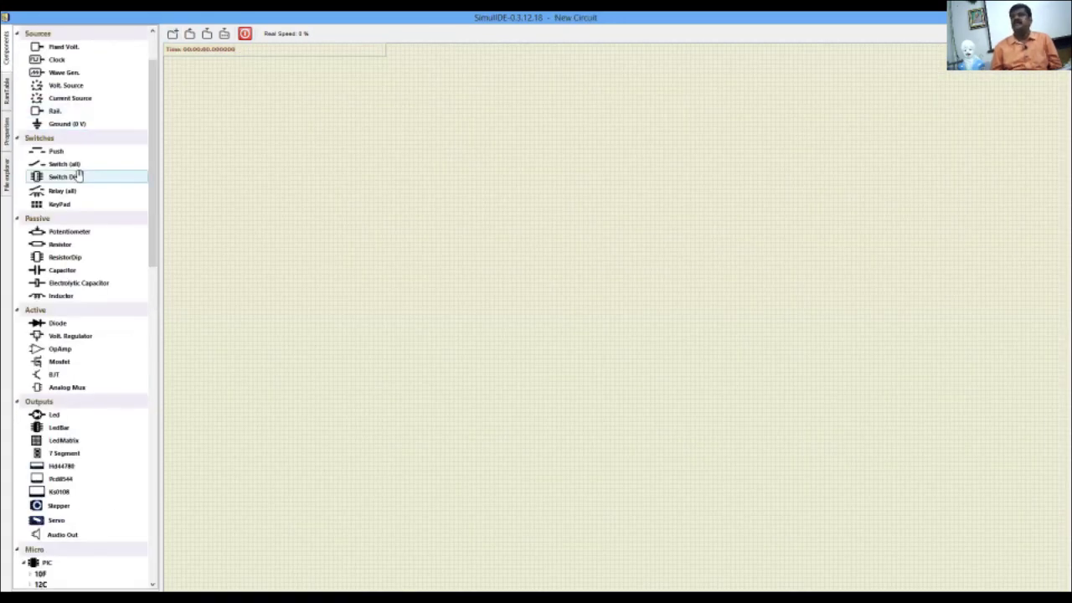
pyautogui.moveTo(72, 85); pyautogui.dragTo(319, 216)
pyautogui.scroll(6, 328, 227)
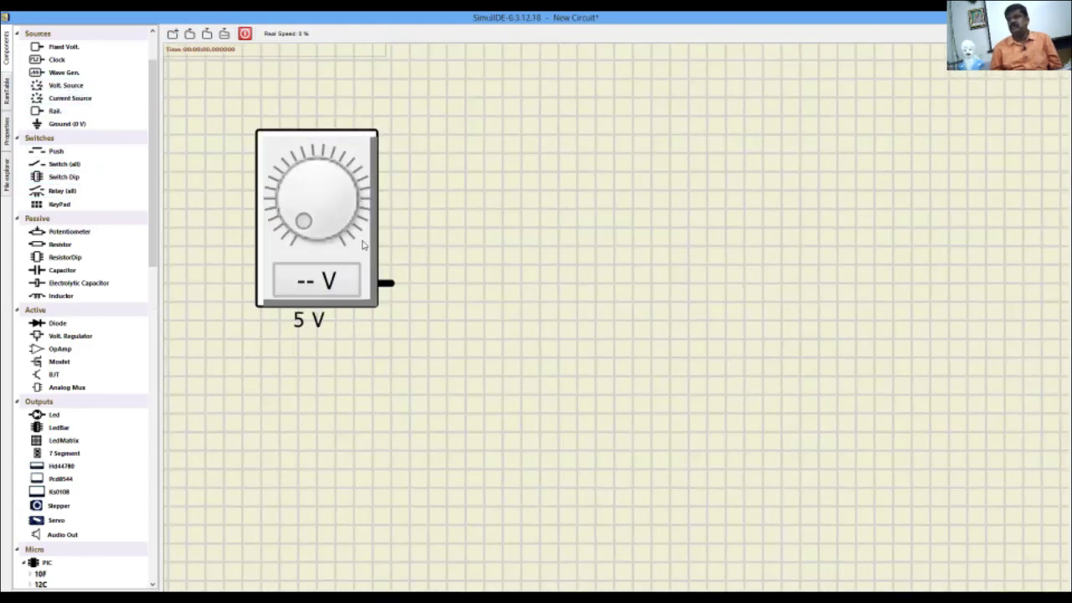
# Step: Set the voltage source's maximum voltage to 18 V
pyautogui.rightClick(363, 242)
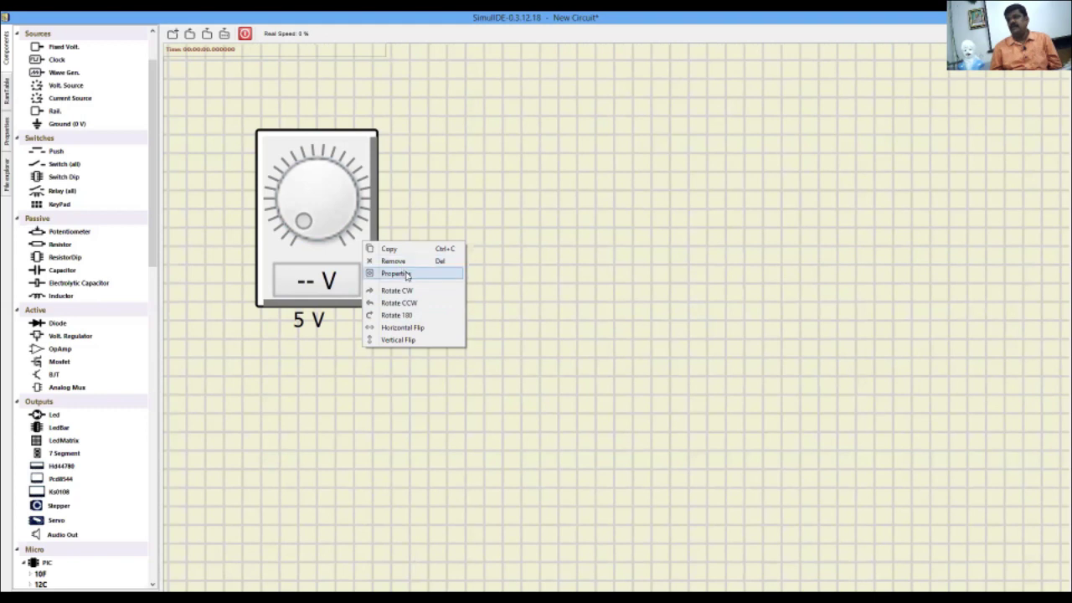
pyautogui.click(406, 273)
pyautogui.doubleClick(86, 101)
pyautogui.write('18')
pyautogui.press('Return')
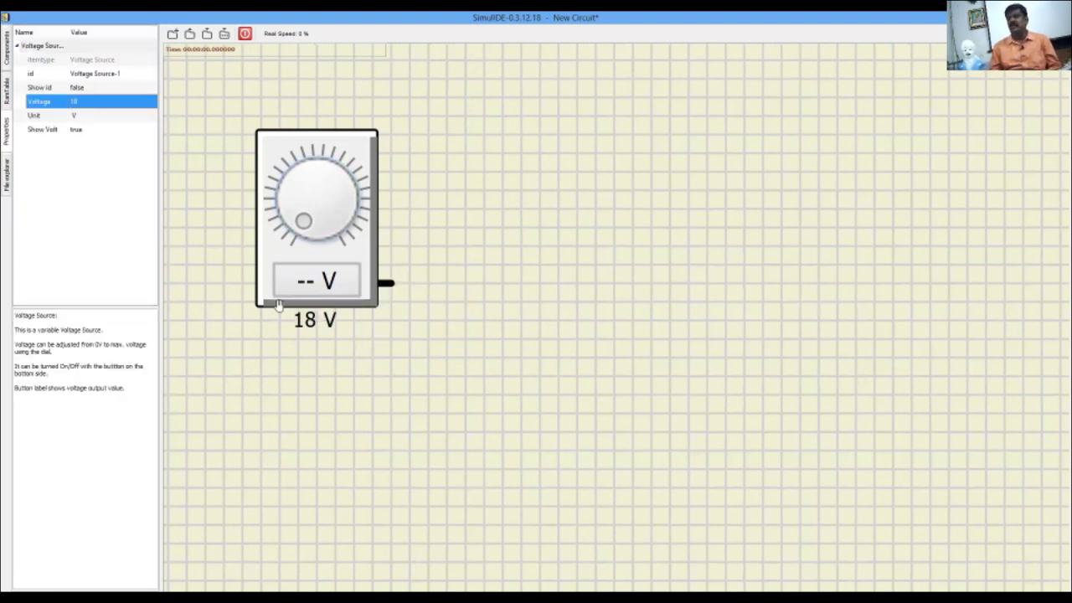
# Step: Place a voltage regulator with a switch ahead of its input, in line with the source's output and spaced for wiring
pyautogui.scroll(-1, 332, 298)
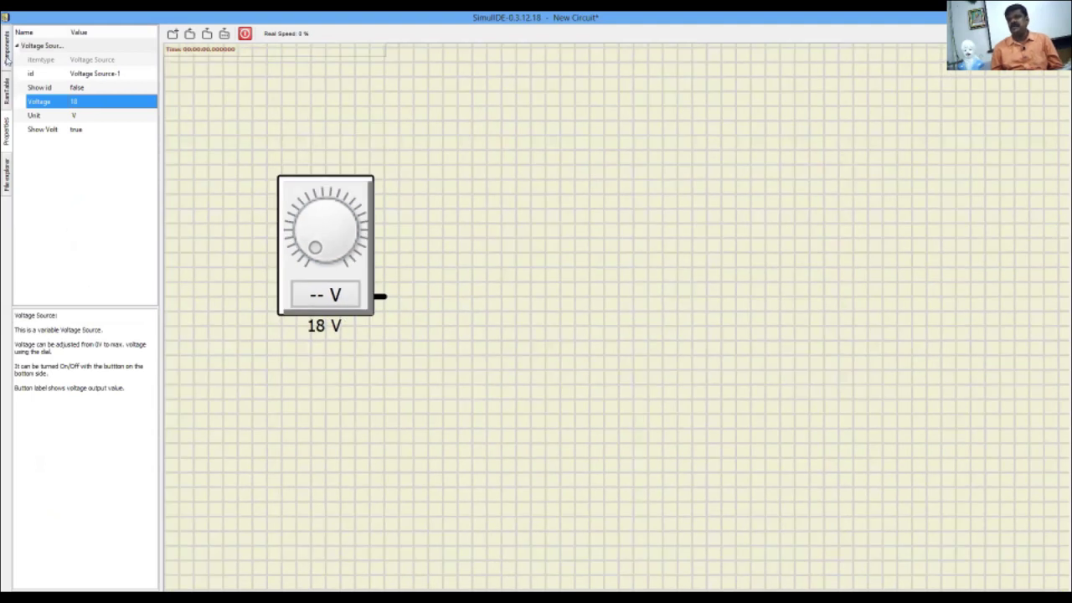
pyautogui.click(7, 52)
pyautogui.moveTo(72, 335); pyautogui.dragTo(544, 303)
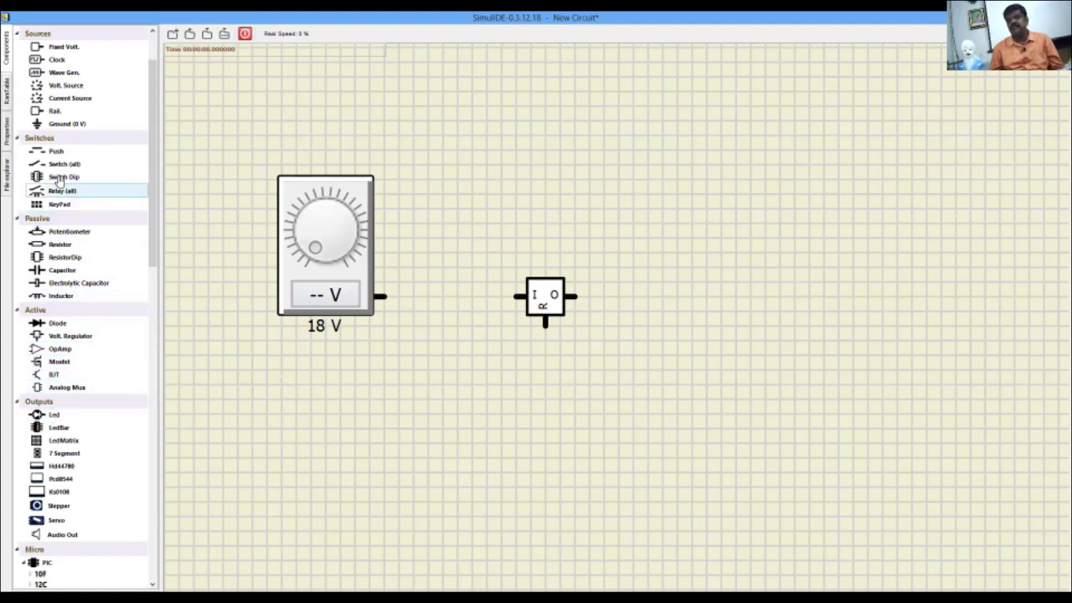
pyautogui.moveTo(295, 238); pyautogui.dragTo(470, 306)
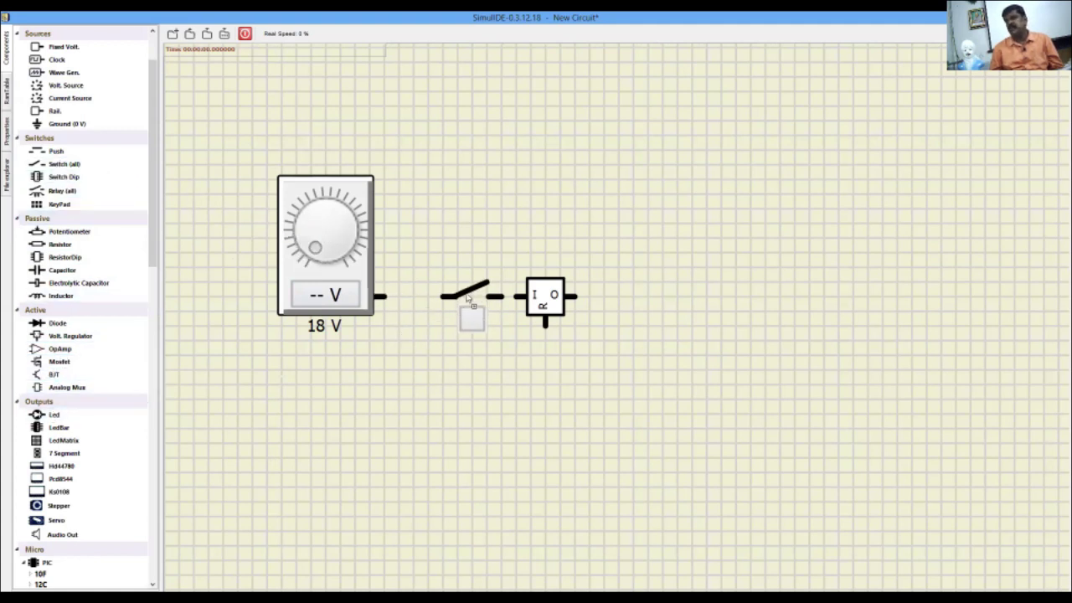
pyautogui.moveTo(542, 295); pyautogui.dragTo(616, 294)
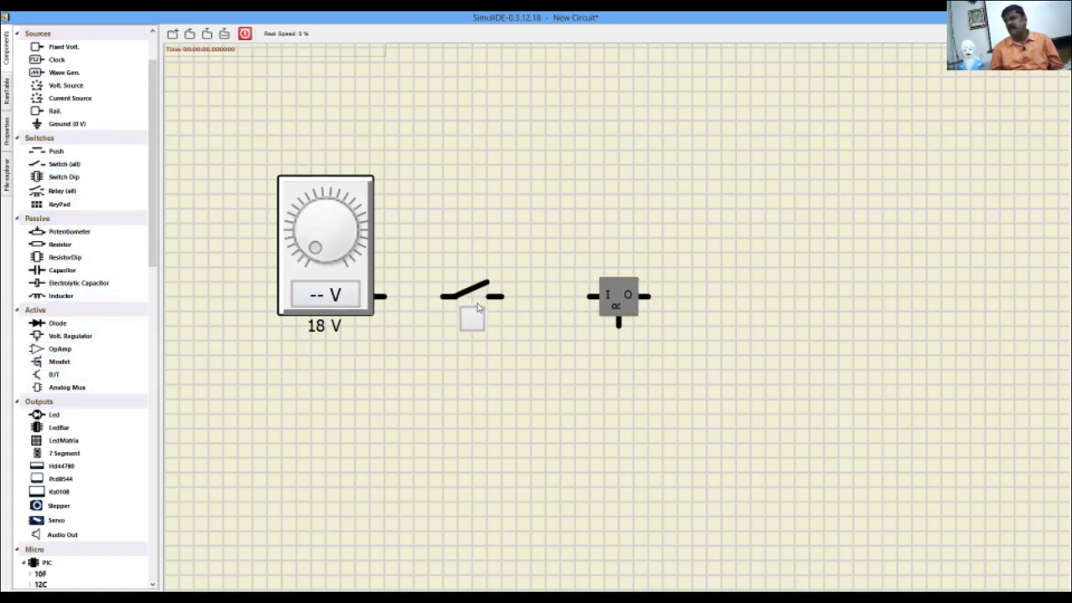
pyautogui.moveTo(466, 288); pyautogui.dragTo(510, 288)
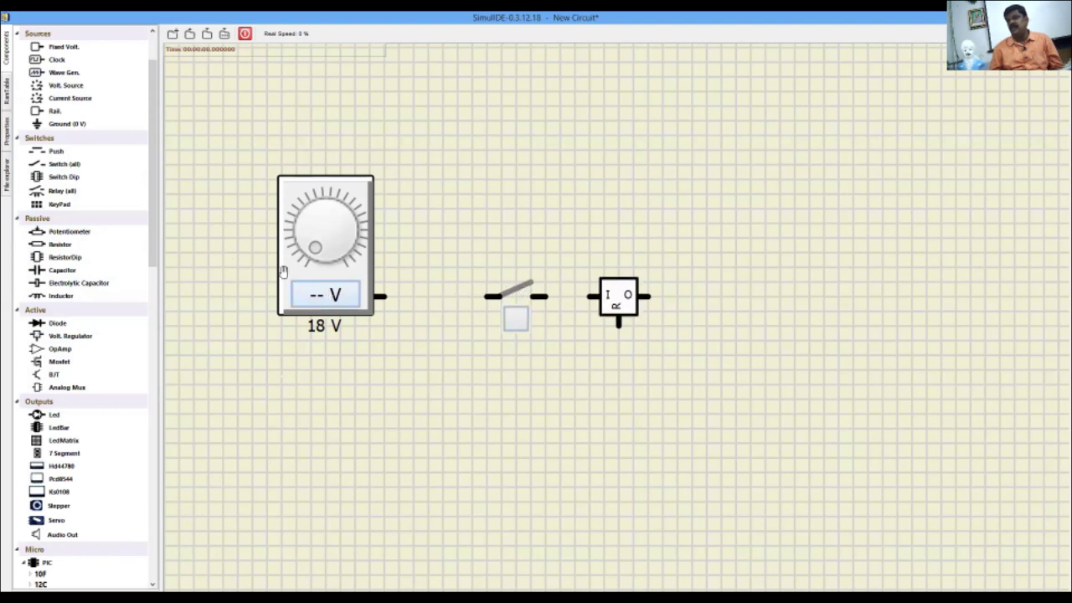
# Step: Move the voltage source farther from the switch and place a diode between them, pointing toward the switch
pyautogui.moveTo(279, 275); pyautogui.dragTo(222, 278)
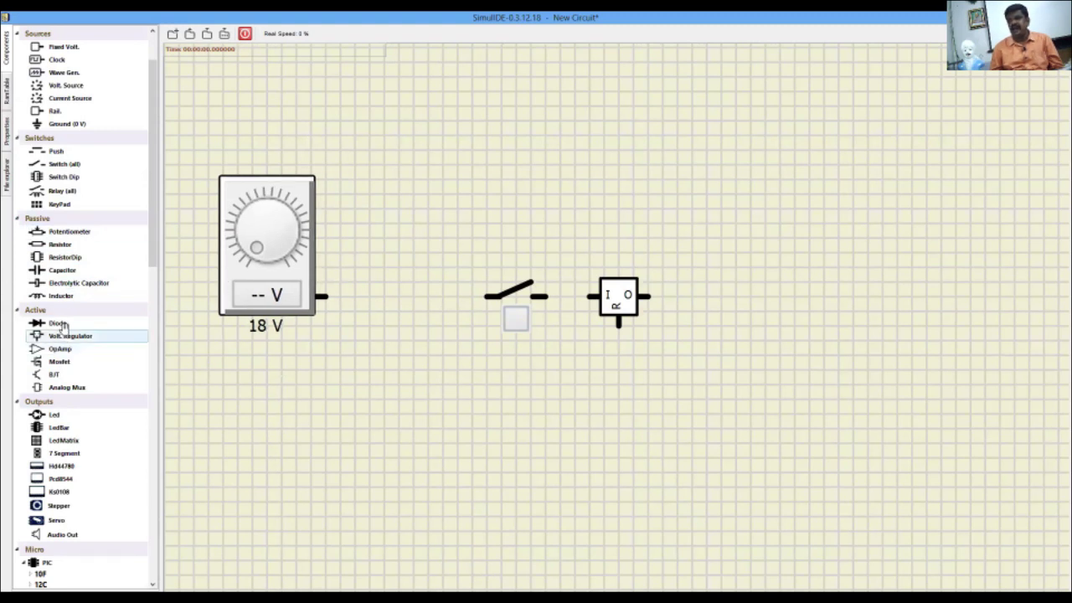
pyautogui.moveTo(61, 322); pyautogui.dragTo(406, 302)
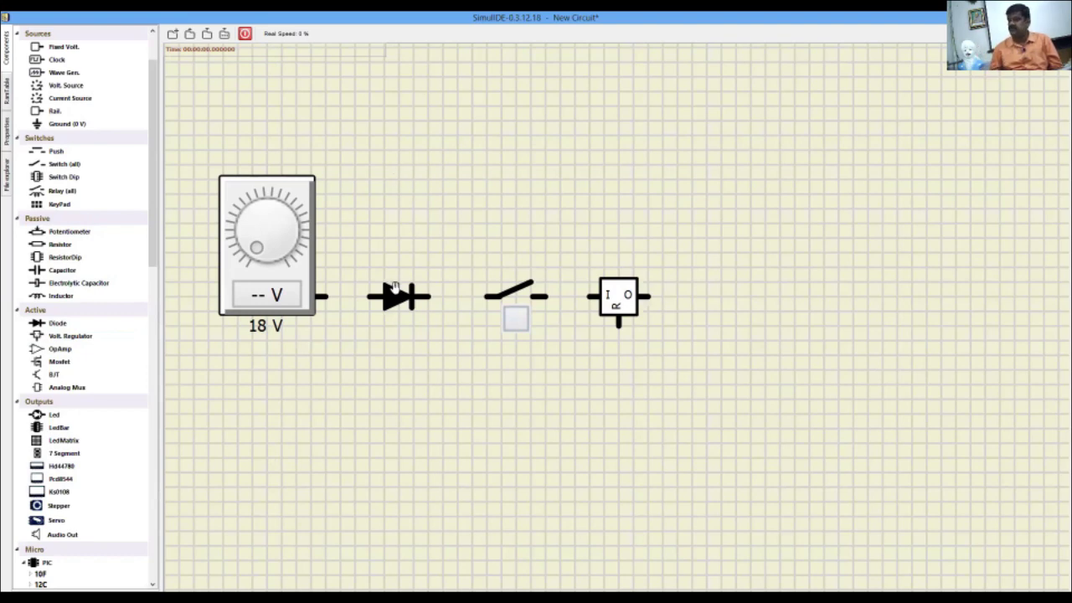
# Step: Set the voltage regulator's output voltage to 12 V
pyautogui.scroll(-3, 440, 330)
pyautogui.scroll(3, 570, 307)
pyautogui.scroll(1, 591, 295)
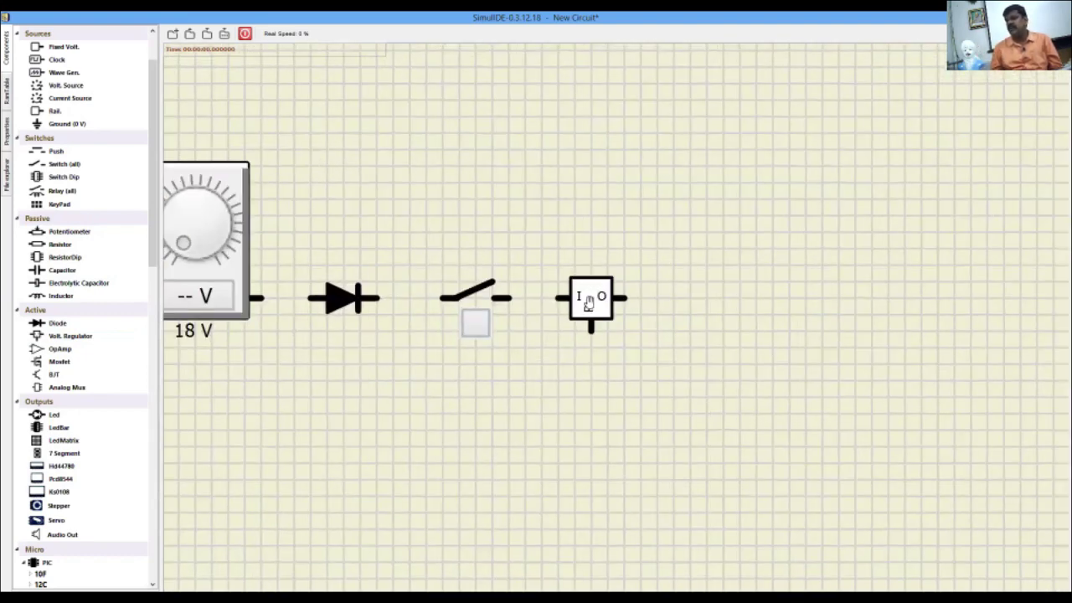
pyautogui.scroll(-2, 622, 270)
pyautogui.scroll(1, 322, 283)
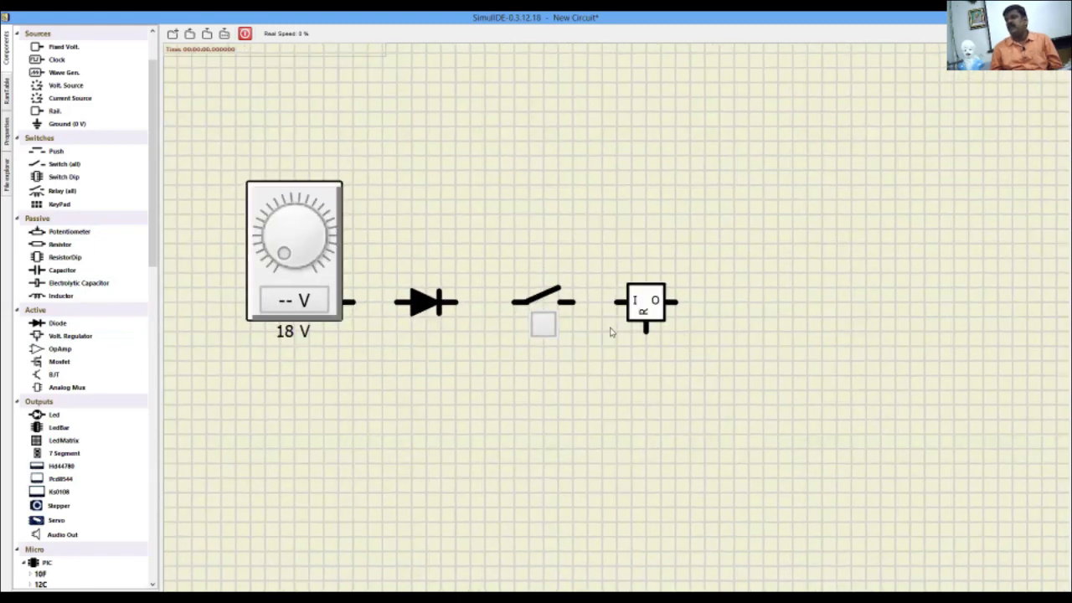
pyautogui.rightClick(644, 293)
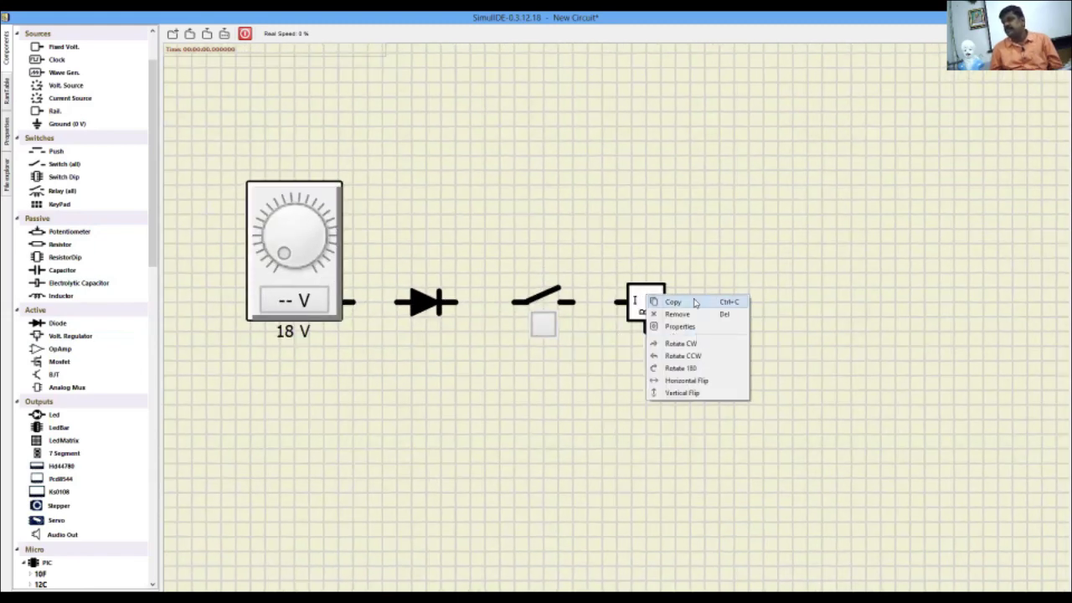
pyautogui.click(663, 289)
pyautogui.scroll(2, 663, 289)
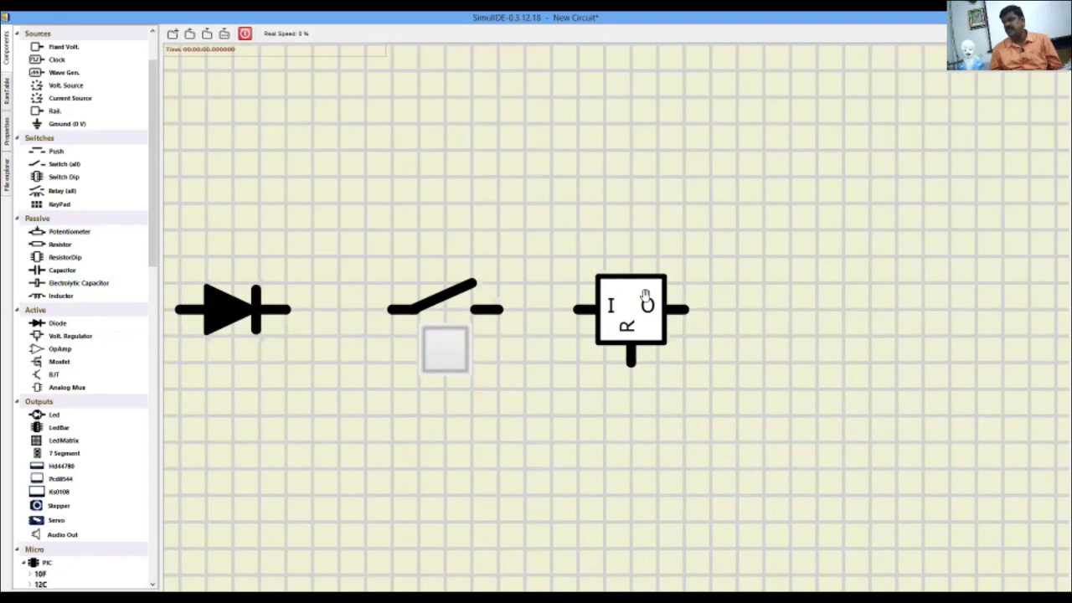
pyautogui.rightClick(644, 297)
pyautogui.click(658, 330)
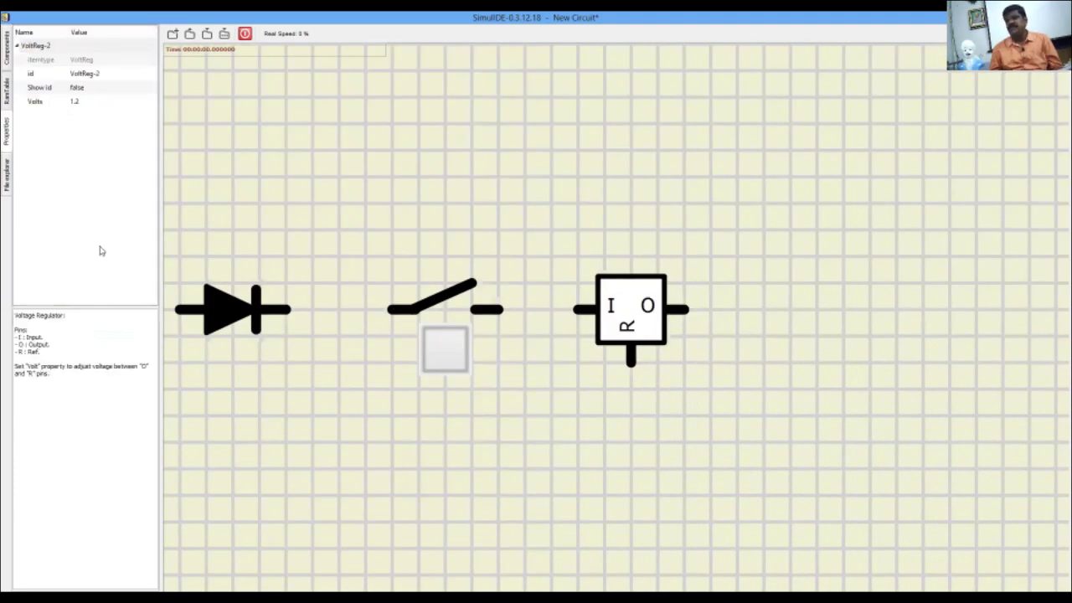
pyautogui.doubleClick(79, 103)
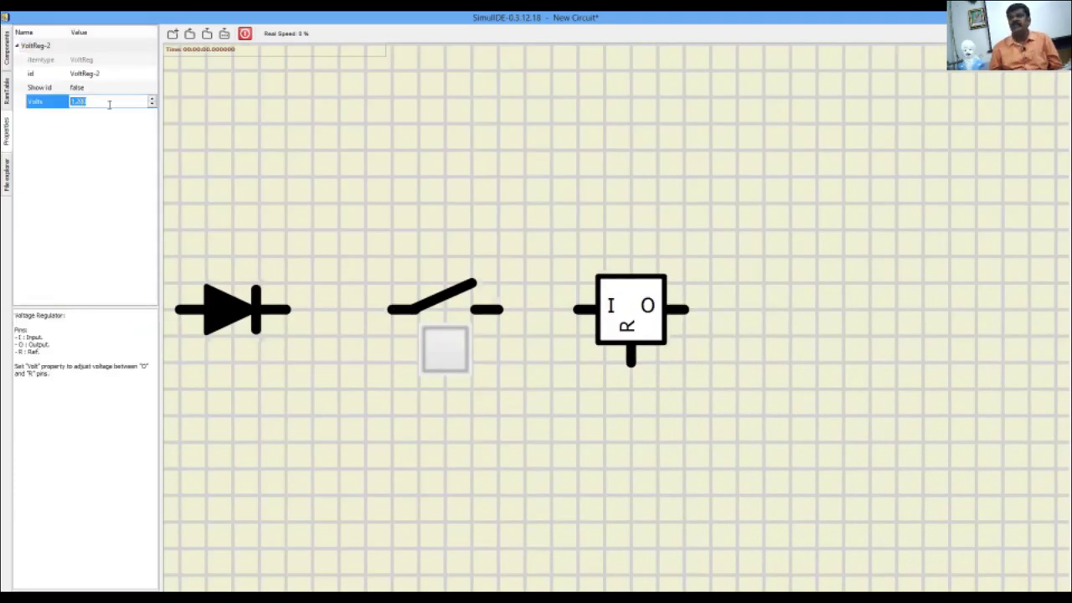
pyautogui.write('12')
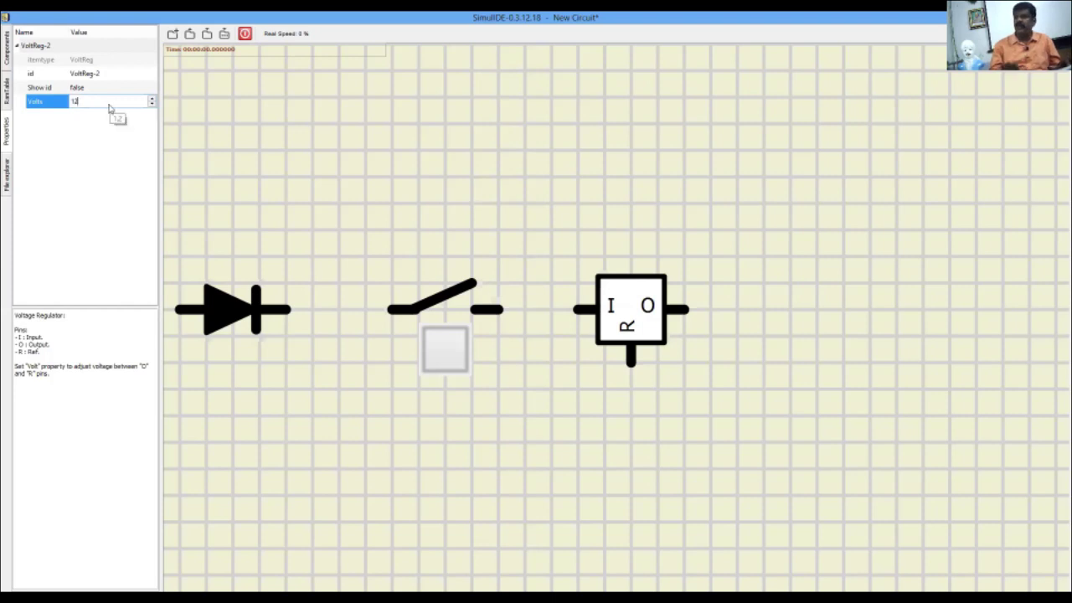
pyautogui.press('Return')
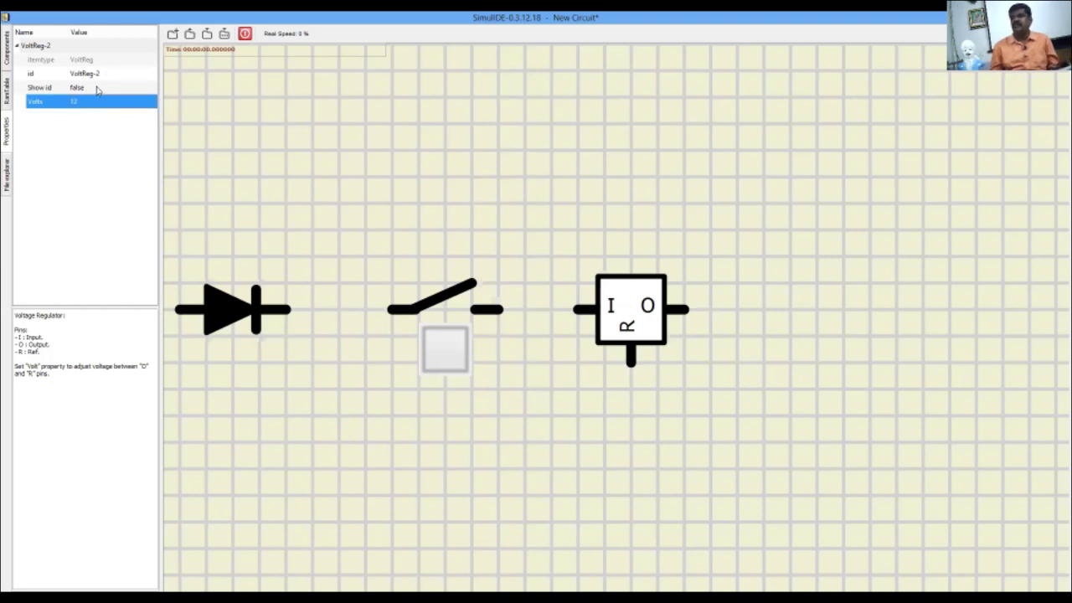
pyautogui.click(237, 140)
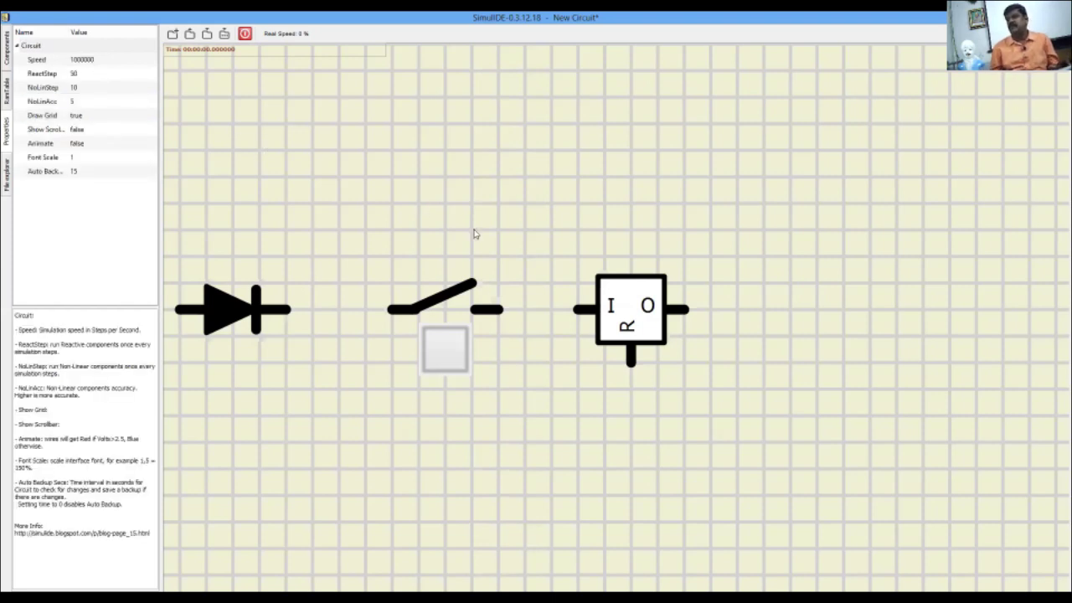
# Step: Place a second voltage regulator in line beyond the first one's output and set its voltage to 5 V
pyautogui.scroll(-3, 503, 335)
pyautogui.scroll(3, 466, 335)
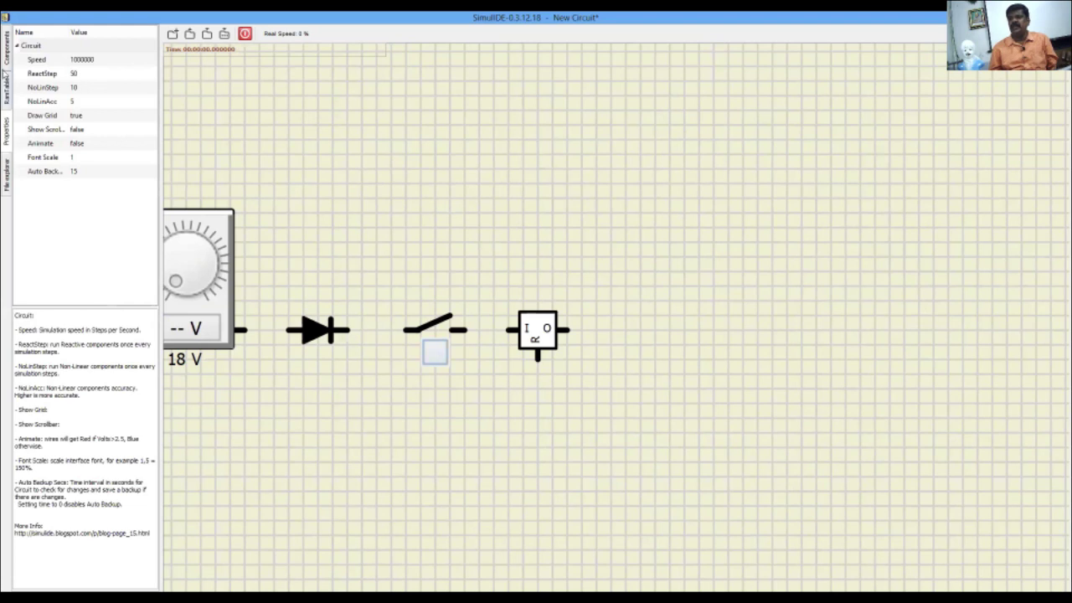
pyautogui.click(7, 55)
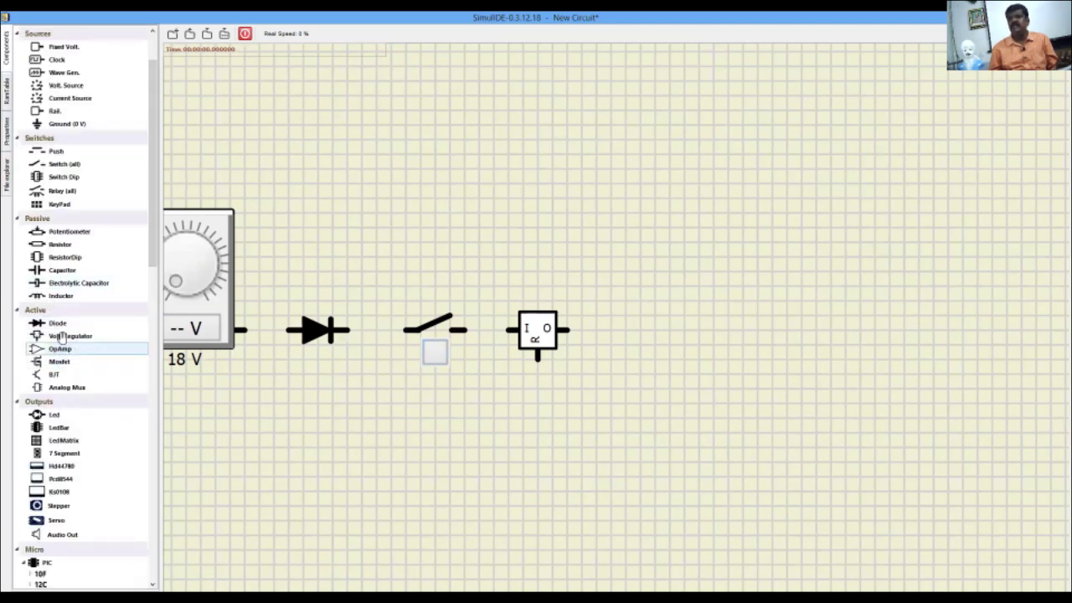
pyautogui.moveTo(61, 336); pyautogui.dragTo(682, 332)
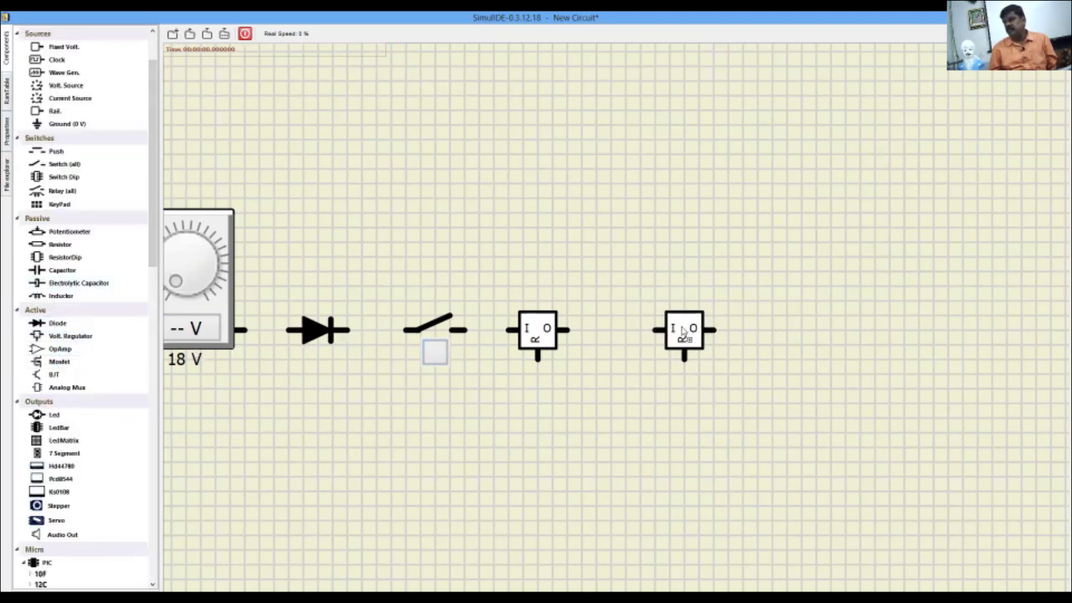
pyautogui.rightClick(685, 335)
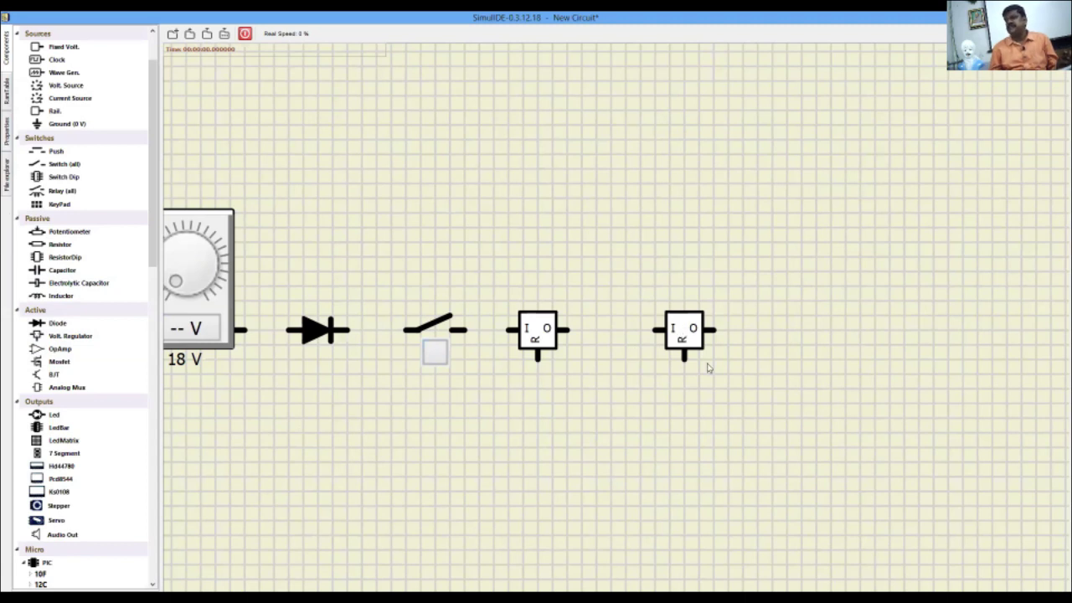
pyautogui.click(716, 369)
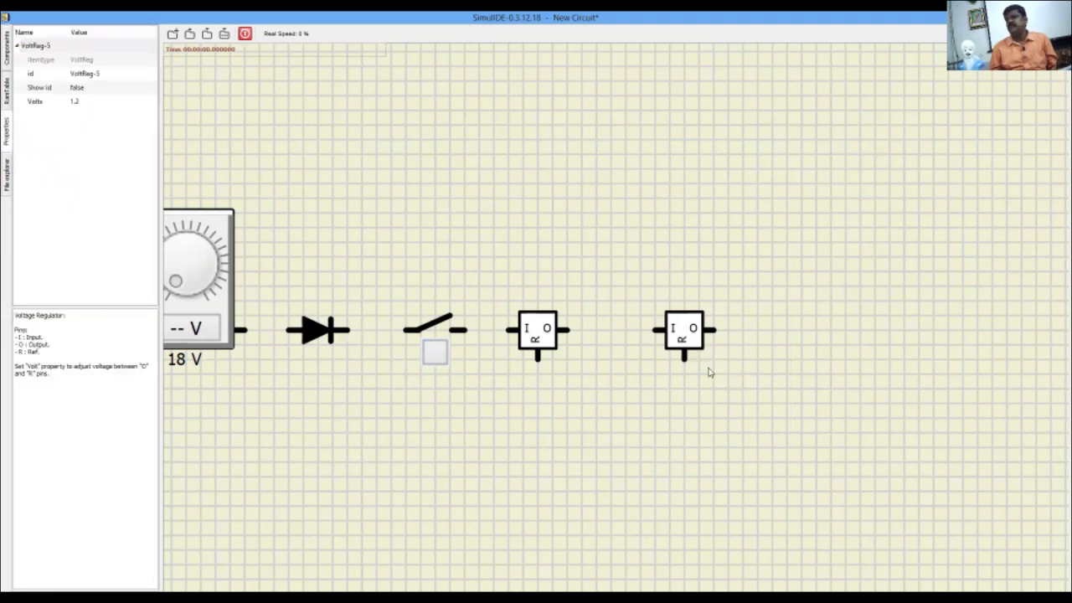
pyautogui.doubleClick(80, 102)
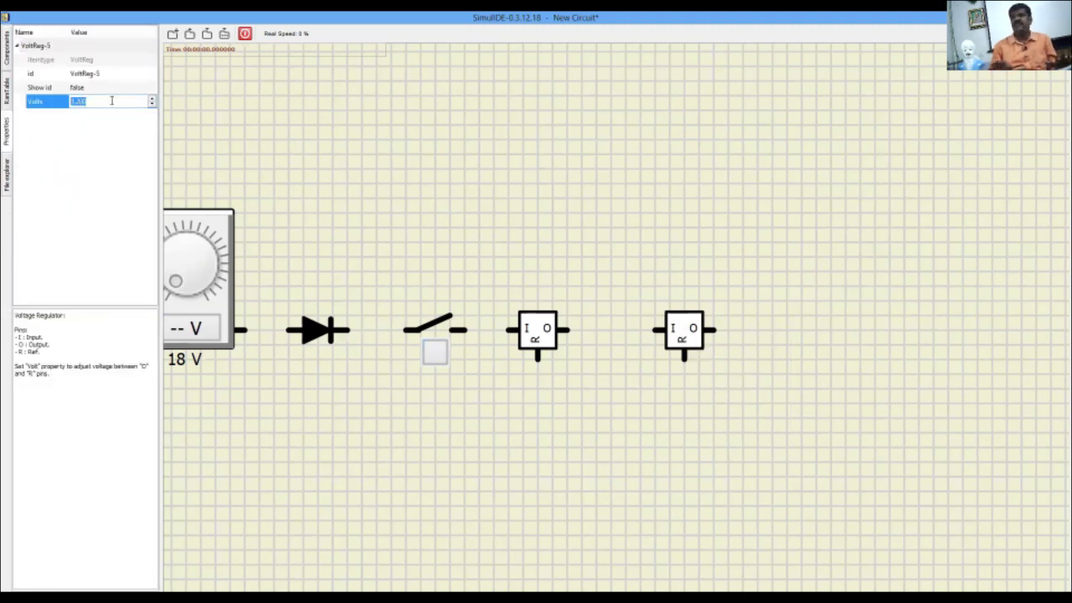
pyautogui.write('5')
pyautogui.press('Return')
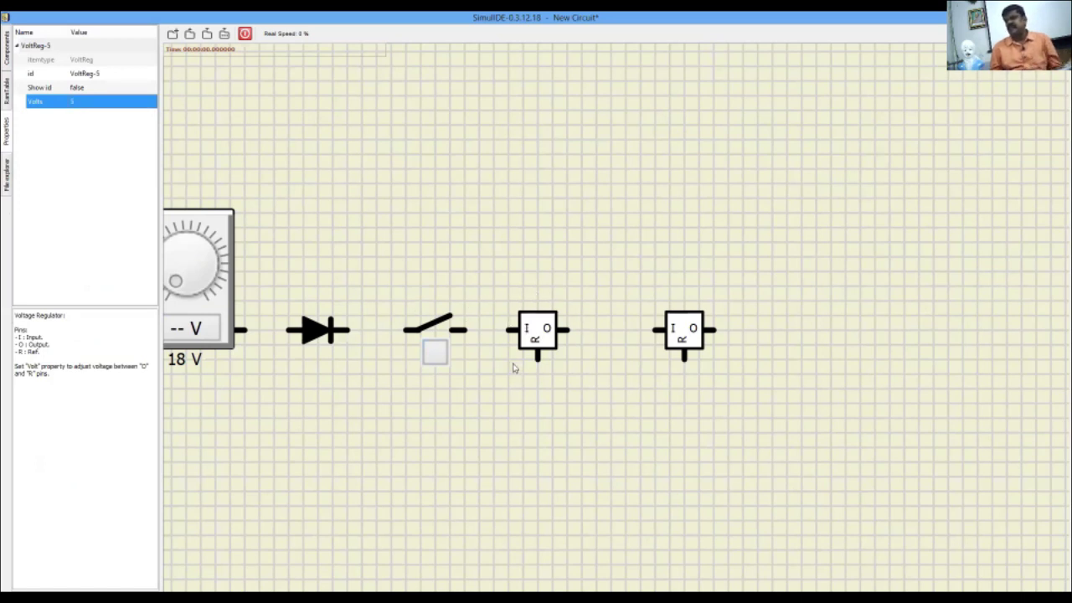
# Step: Set the second regulator's id to 7812 and turn on its id label
pyautogui.doubleClick(84, 73)
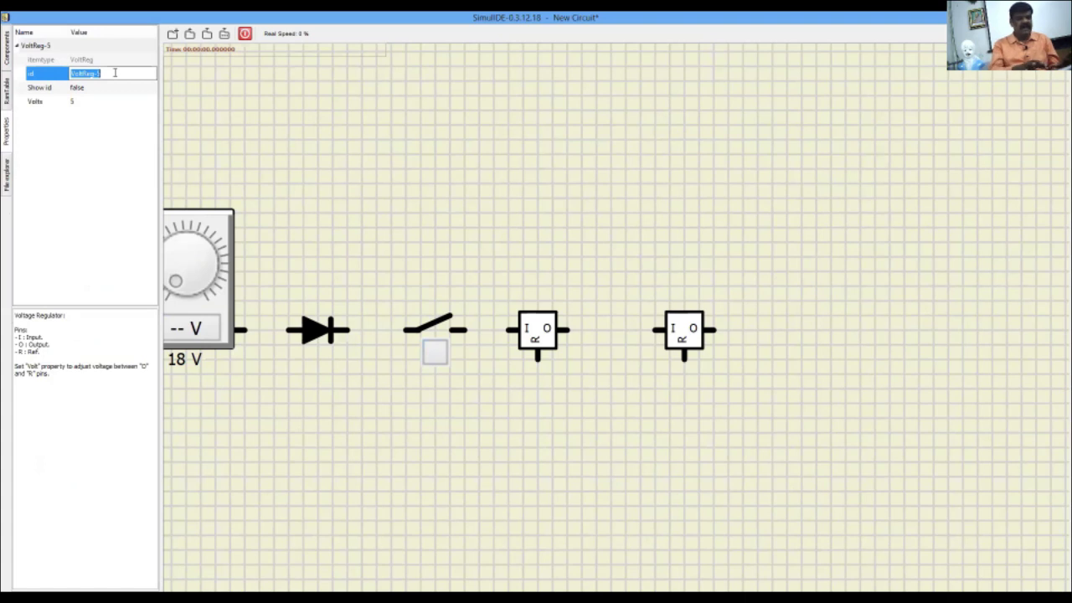
pyautogui.write('7812')
pyautogui.press('Return')
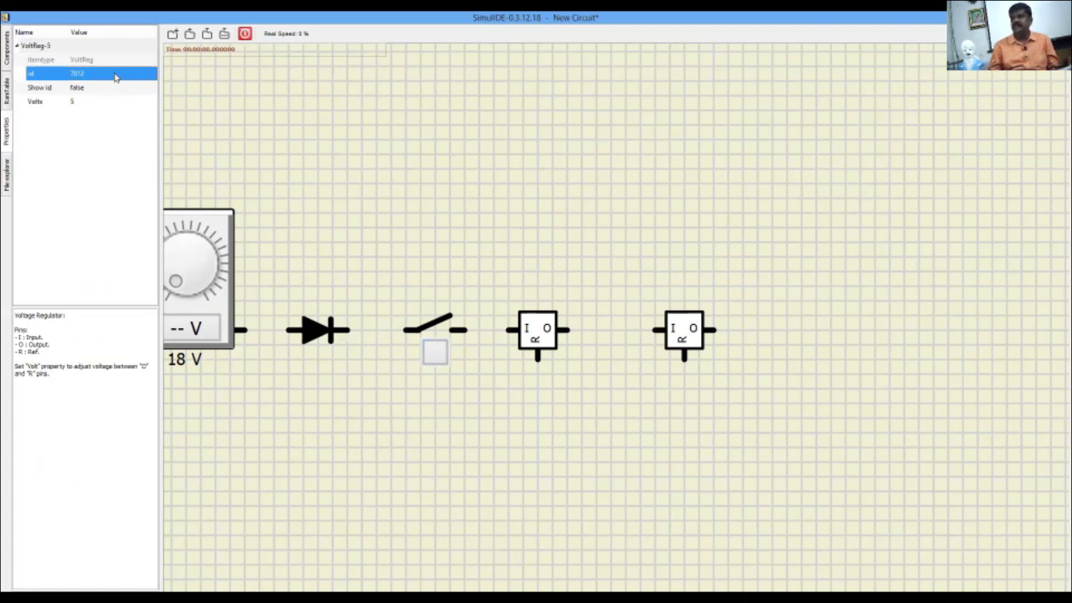
pyautogui.click(103, 88)
pyautogui.click(103, 88)
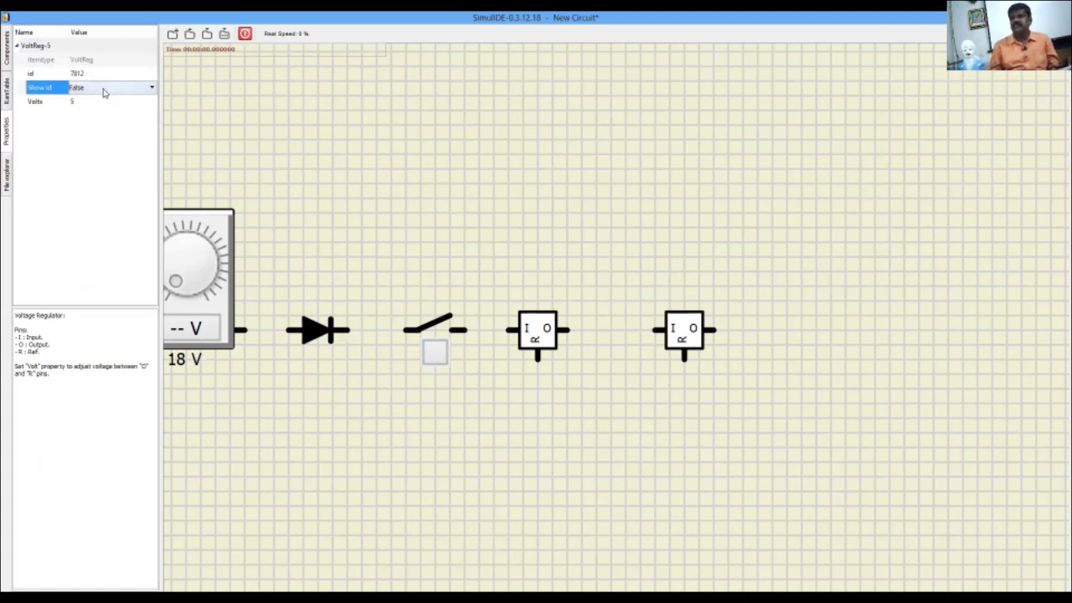
pyautogui.click(104, 93)
pyautogui.click(103, 110)
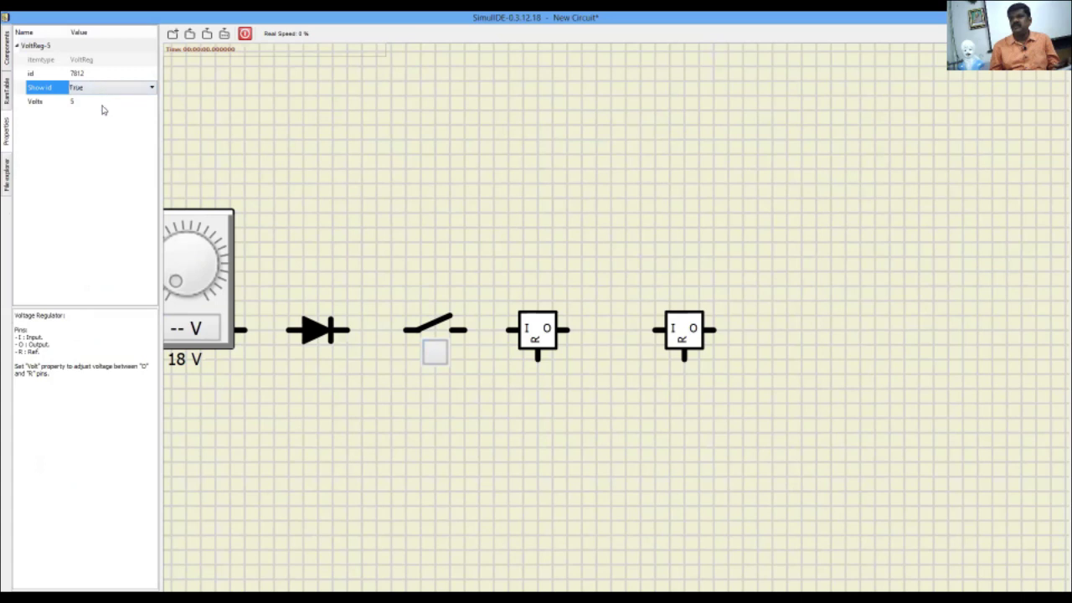
pyautogui.click(268, 136)
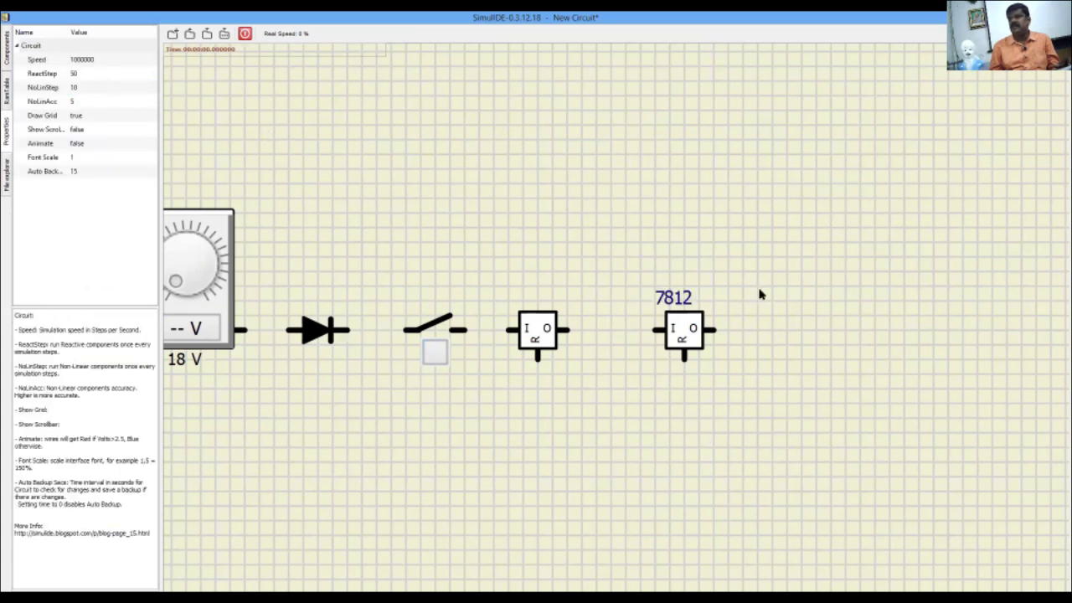
# Step: Set the first regulator's id to 7812 and show its id on the canvas
pyautogui.rightClick(542, 322)
pyautogui.click(566, 352)
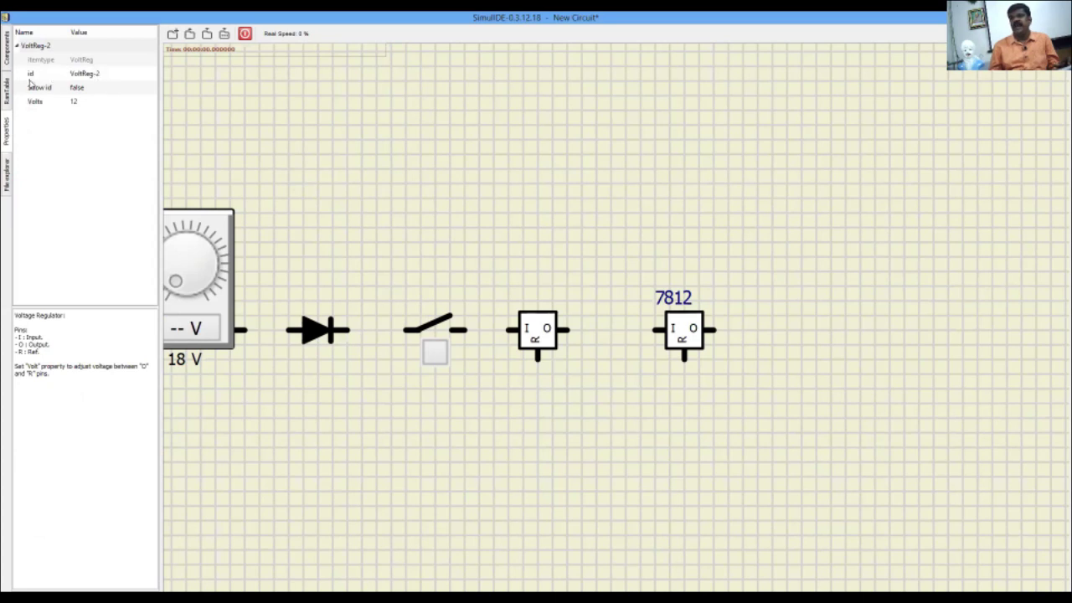
pyautogui.doubleClick(108, 74)
pyautogui.write('7812')
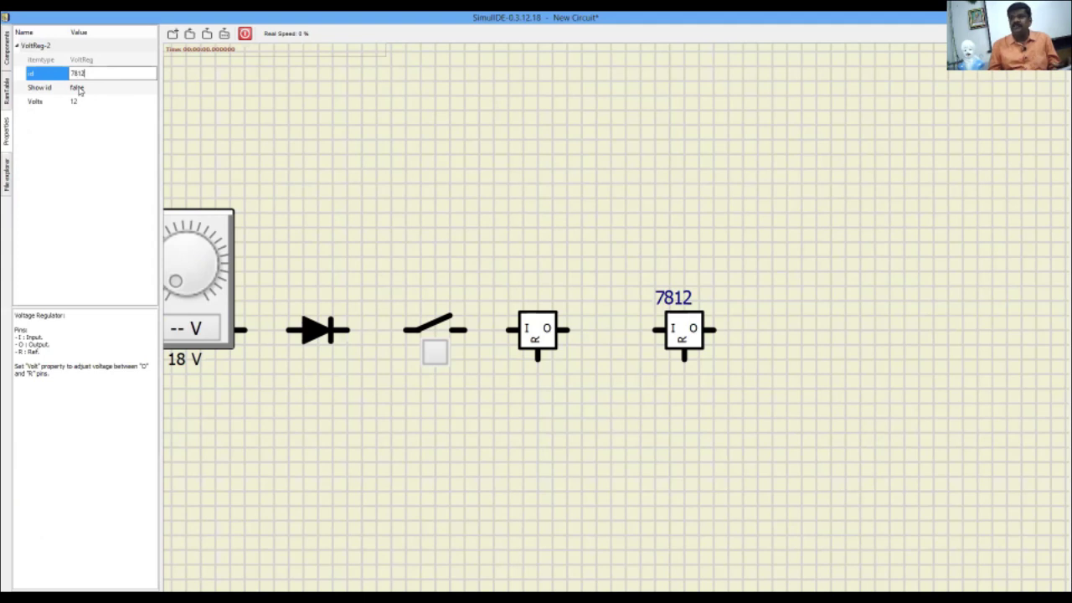
pyautogui.doubleClick(83, 89)
pyautogui.click(97, 88)
pyautogui.click(97, 109)
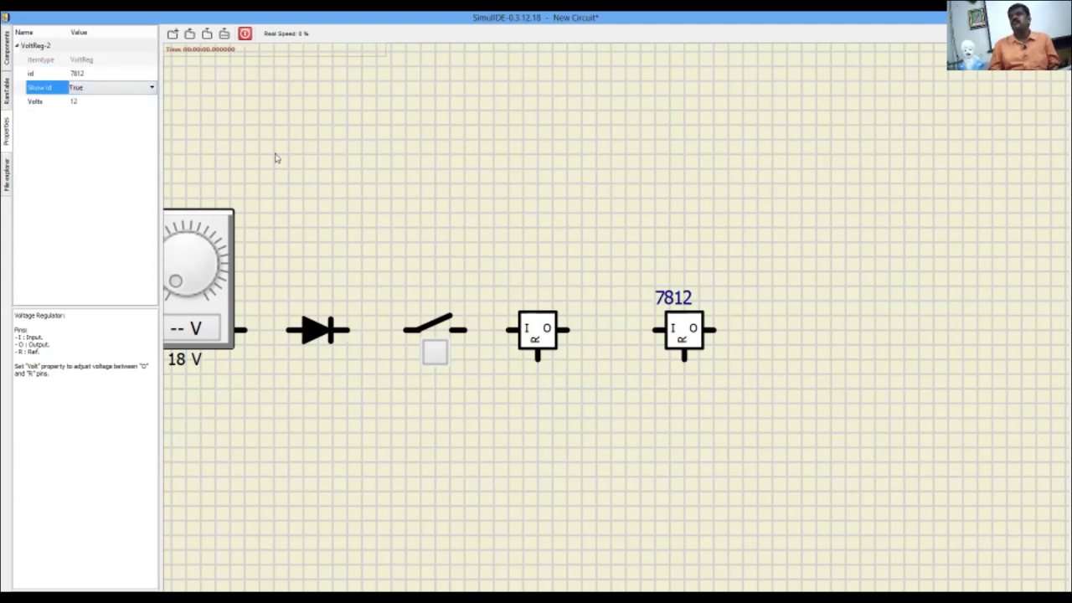
pyautogui.click(412, 220)
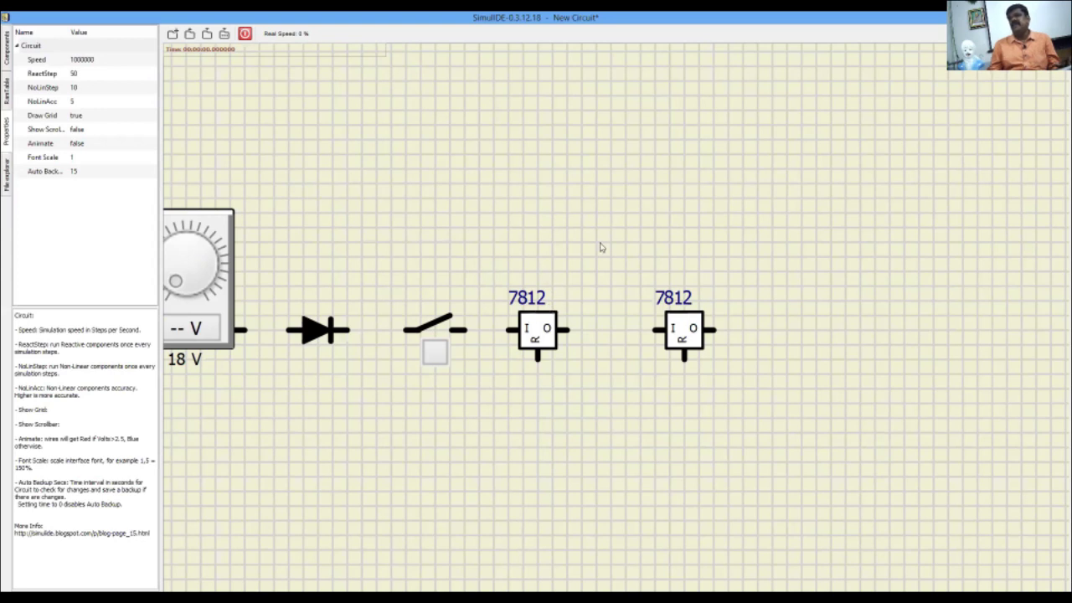
# Step: Change the 5 V regulator's id to 7805, keeping its id label shown
pyautogui.rightClick(669, 330)
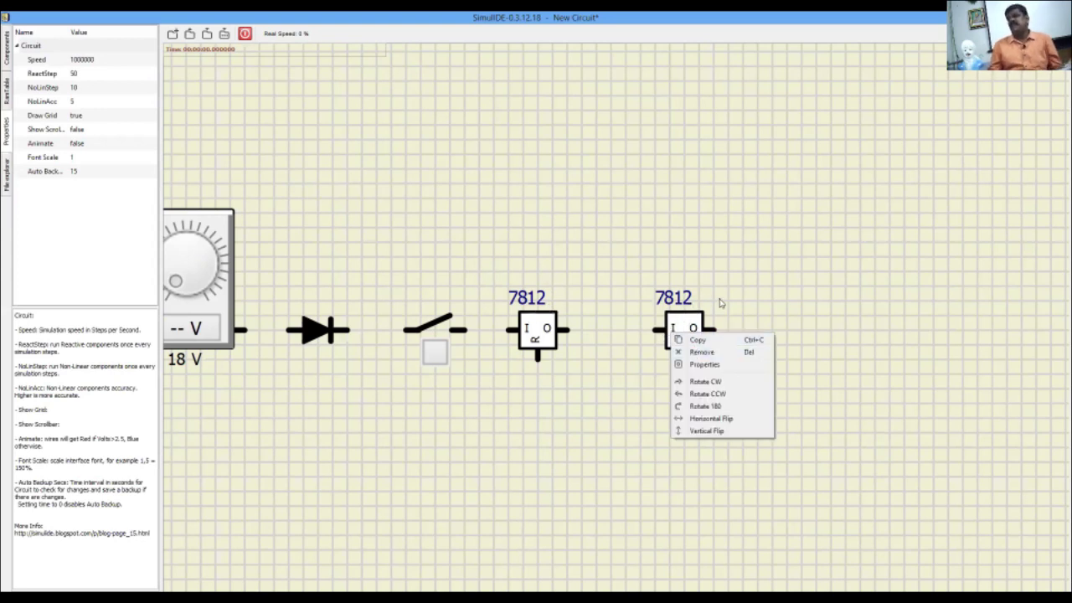
pyautogui.click(688, 329)
pyautogui.click(689, 333)
pyautogui.rightClick(685, 335)
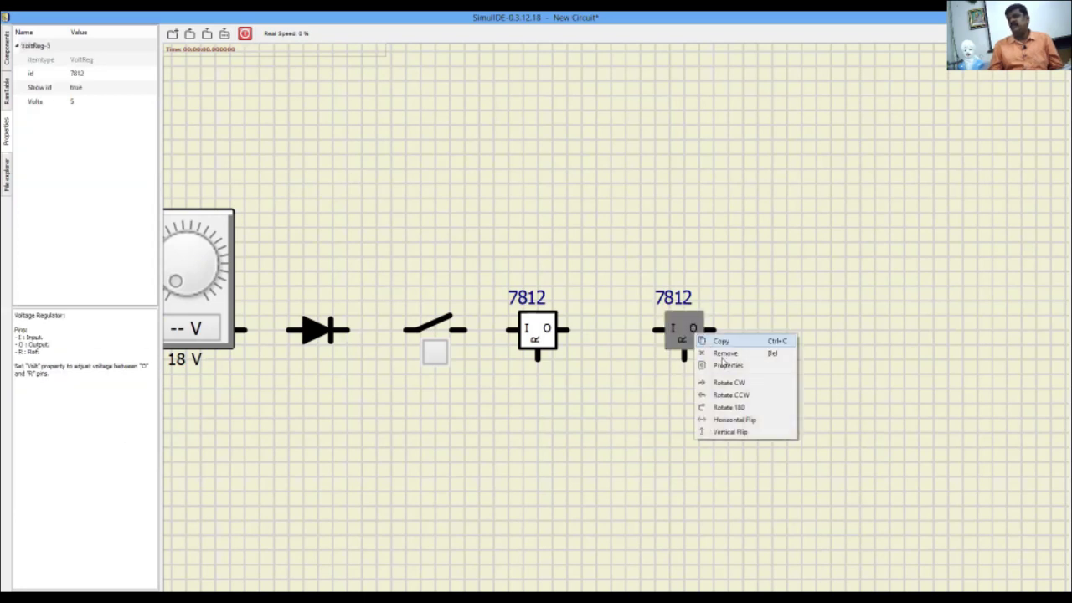
pyautogui.click(715, 365)
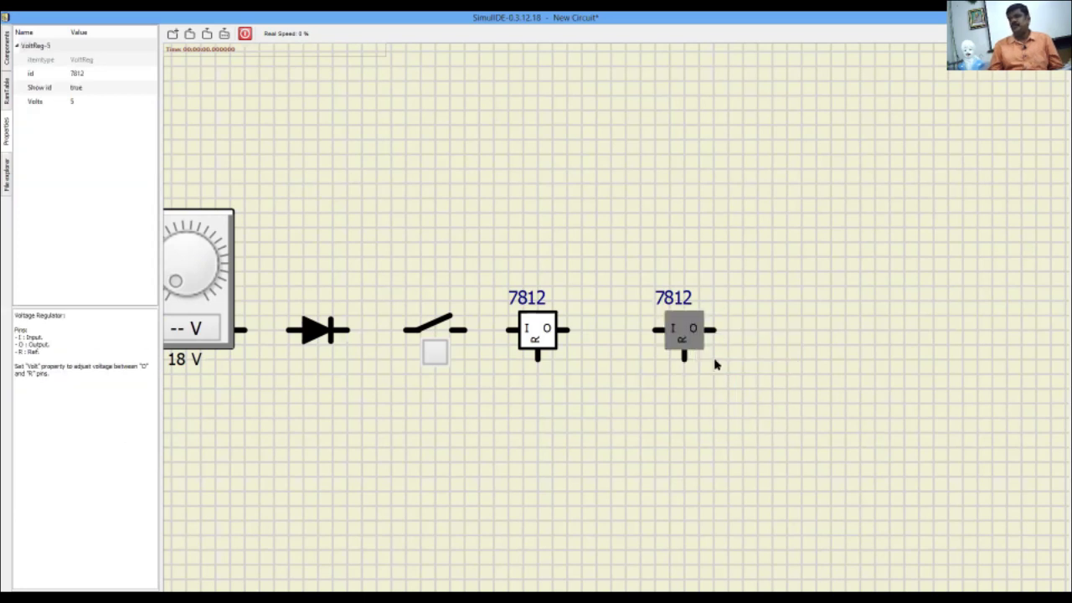
pyautogui.click(84, 74)
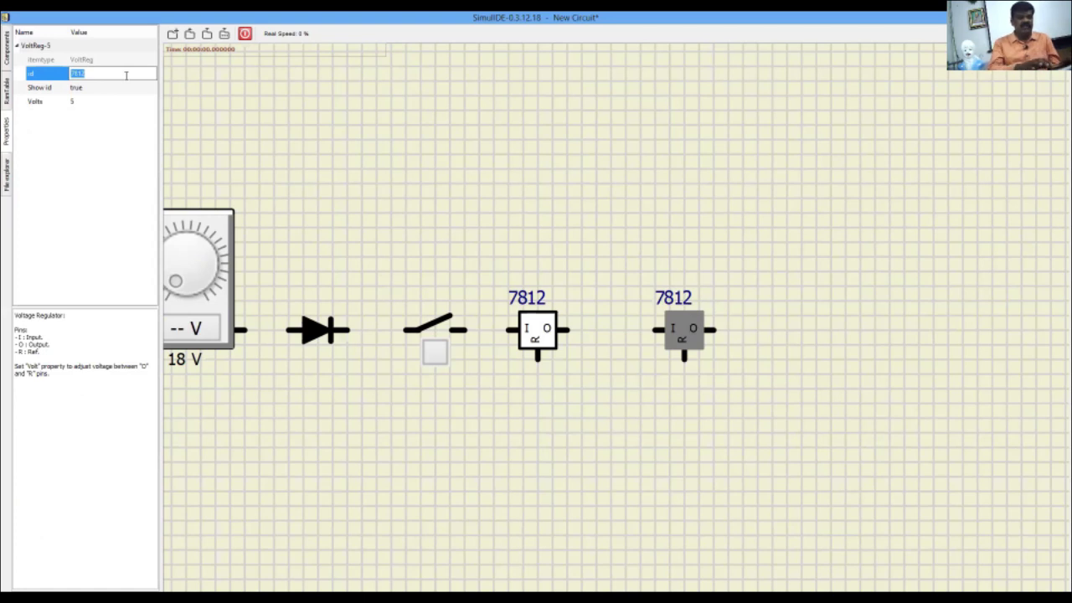
pyautogui.write('78')
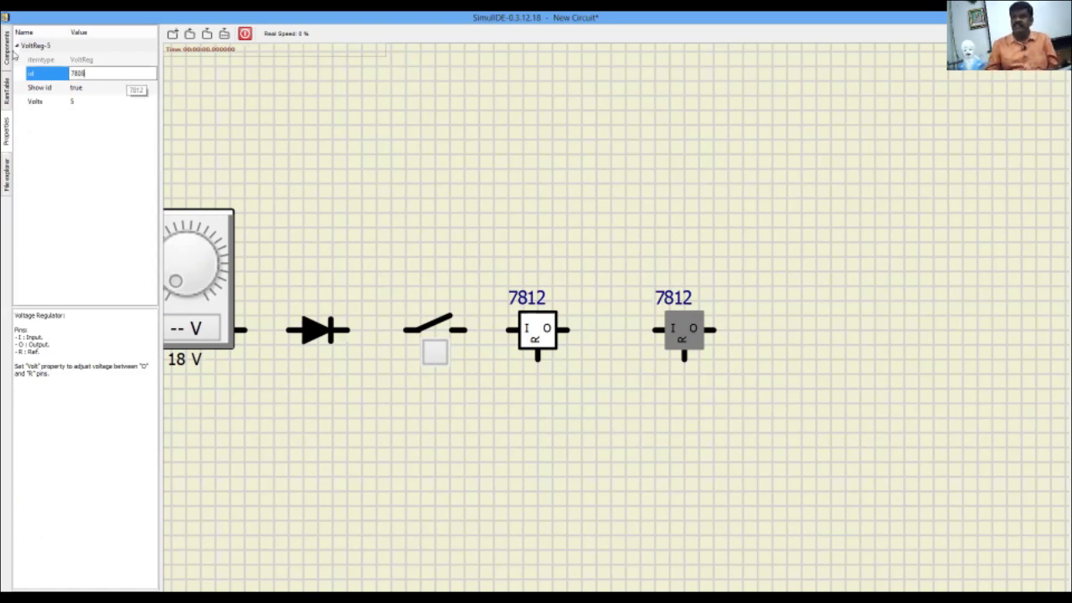
pyautogui.click(97, 88)
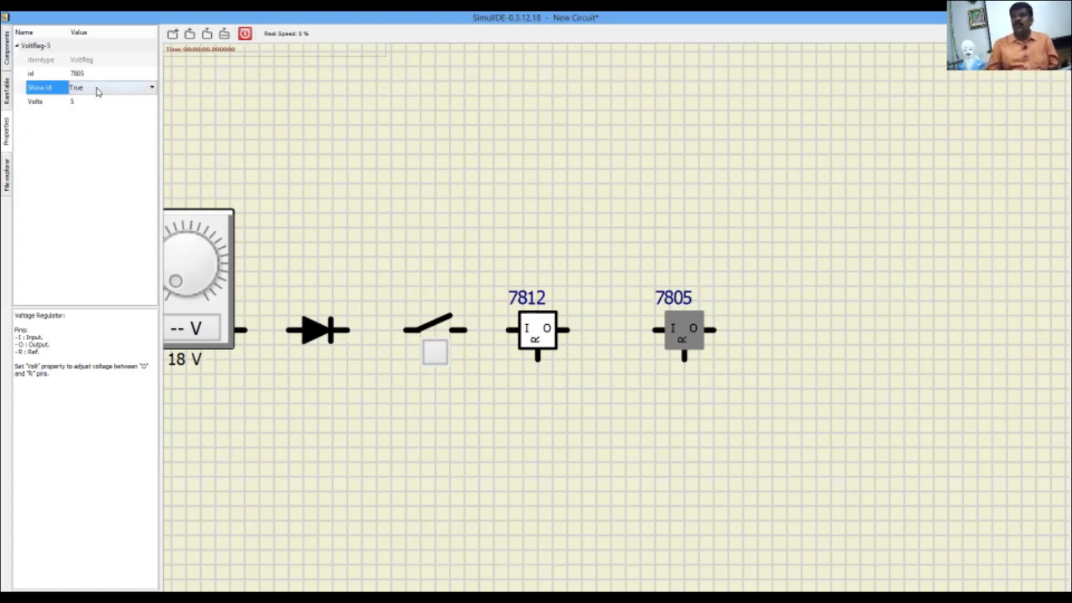
pyautogui.click(97, 89)
pyautogui.click(92, 107)
pyautogui.click(237, 120)
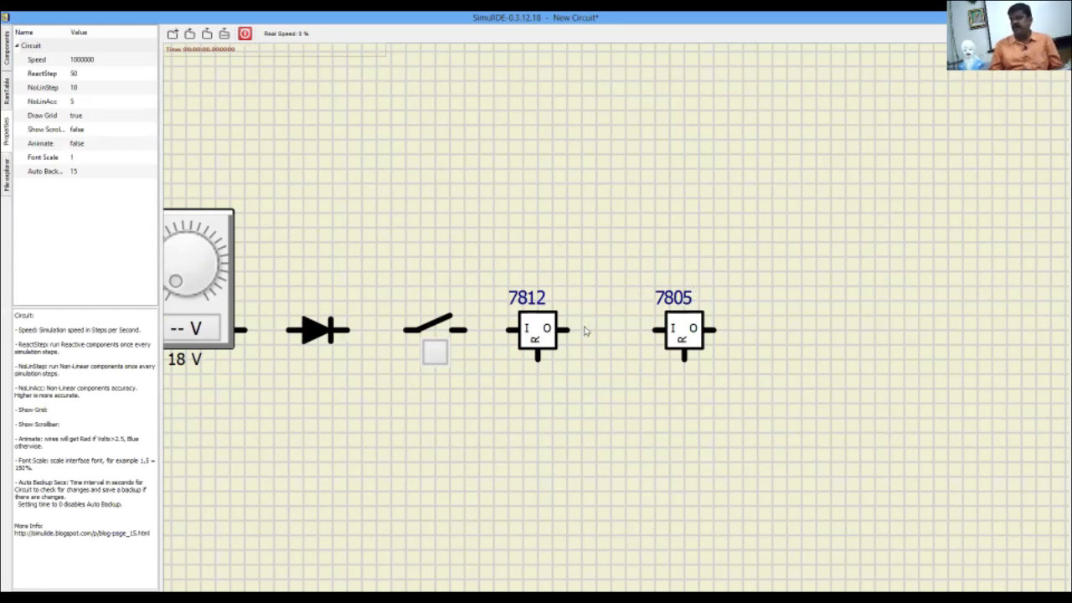
# Step: Place three voltage probes above the circuit line: ahead of the switch, between the two regulators, and beyond the 7805
pyautogui.scroll(-3, 583, 343)
pyautogui.scroll(2, 553, 343)
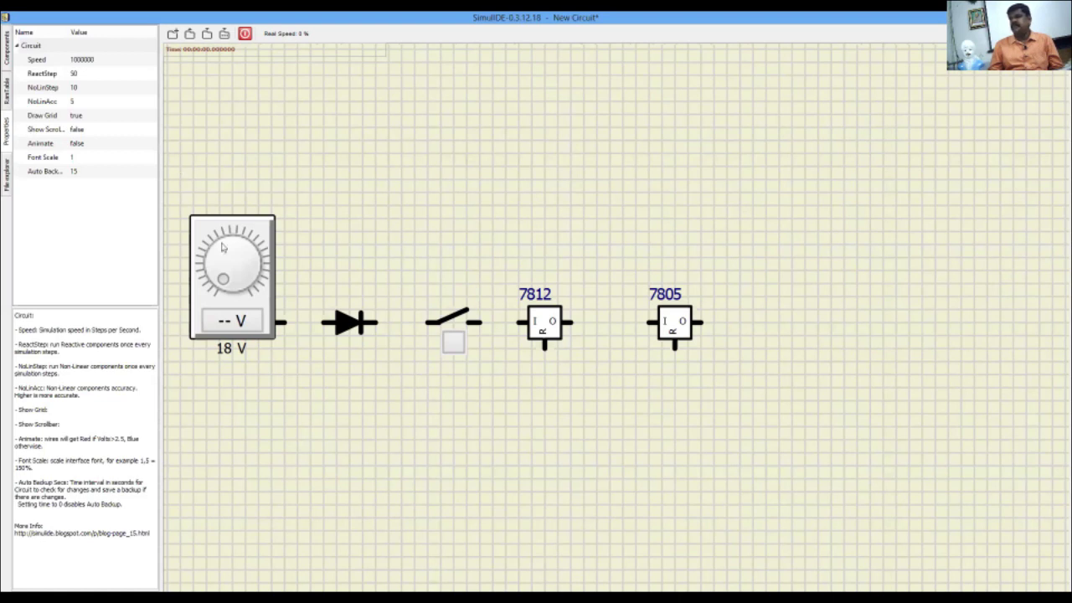
pyautogui.click(6, 58)
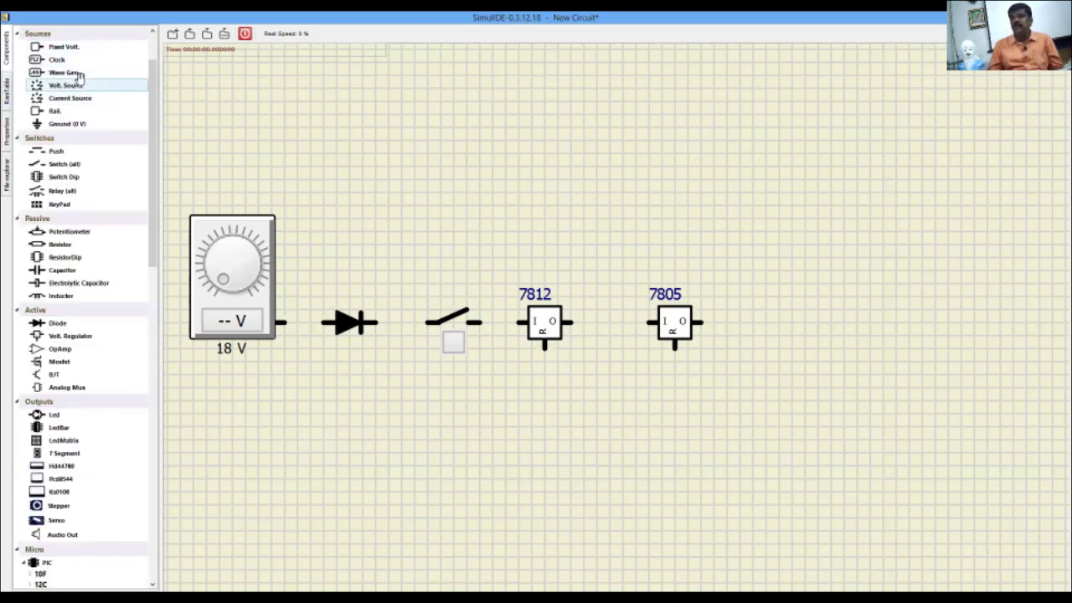
pyautogui.scroll(3, 76, 101)
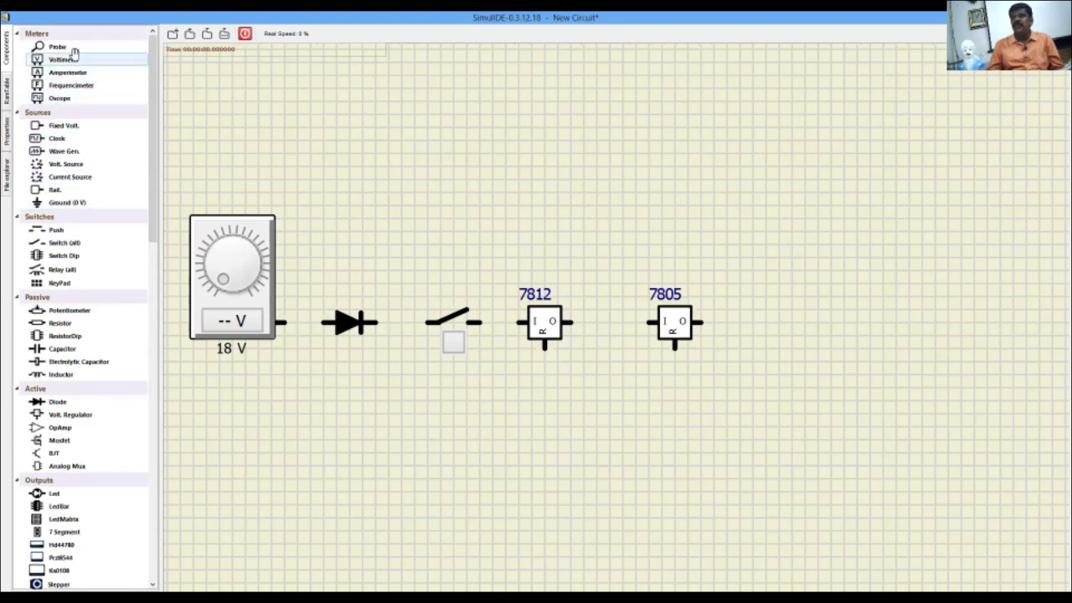
pyautogui.moveTo(63, 46); pyautogui.dragTo(424, 262)
pyautogui.moveTo(61, 47); pyautogui.dragTo(505, 210)
pyautogui.moveTo(595, 236); pyautogui.dragTo(620, 246)
pyautogui.moveTo(57, 47); pyautogui.dragTo(762, 243)
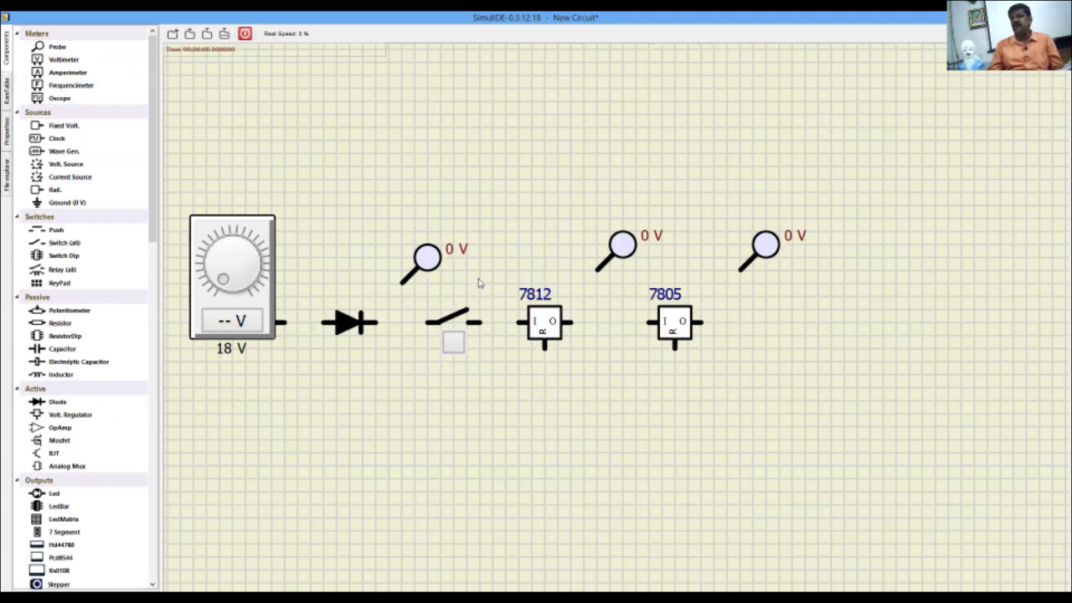
pyautogui.moveTo(622, 252); pyautogui.dragTo(622, 266)
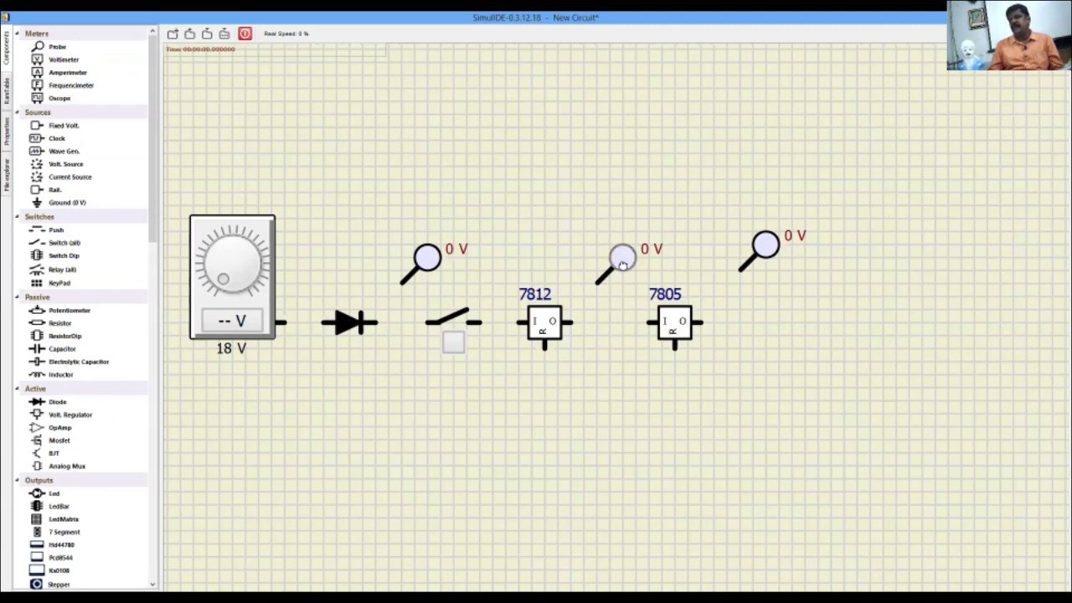
pyautogui.moveTo(756, 242); pyautogui.dragTo(756, 255)
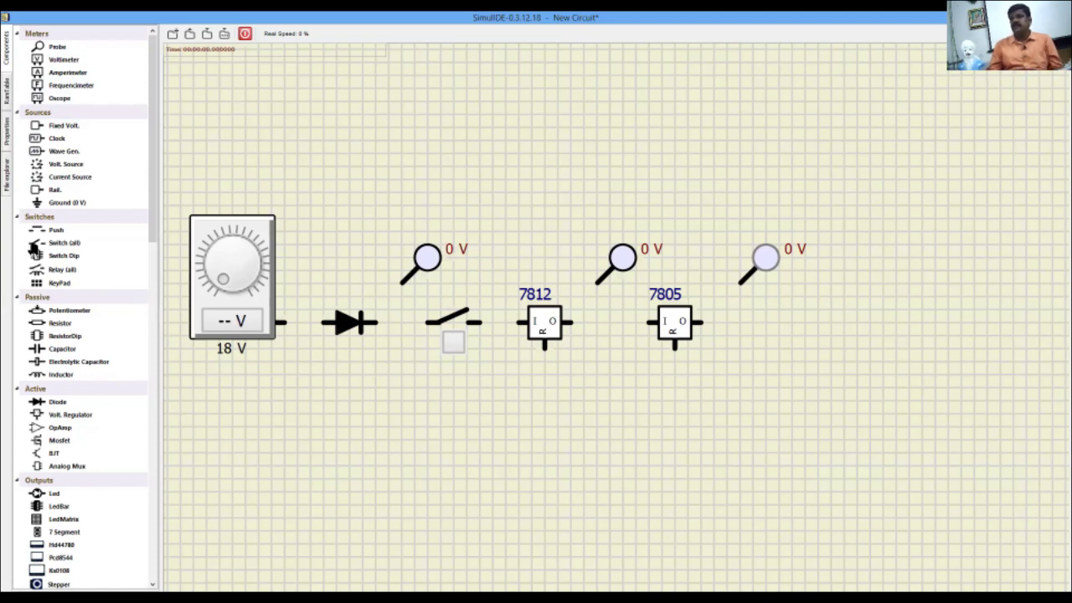
# Step: Add a 100 Ω resistor and an LED in line beyond the 7805, with a ground symbol below the LED's far end
pyautogui.moveTo(55, 323); pyautogui.dragTo(766, 323)
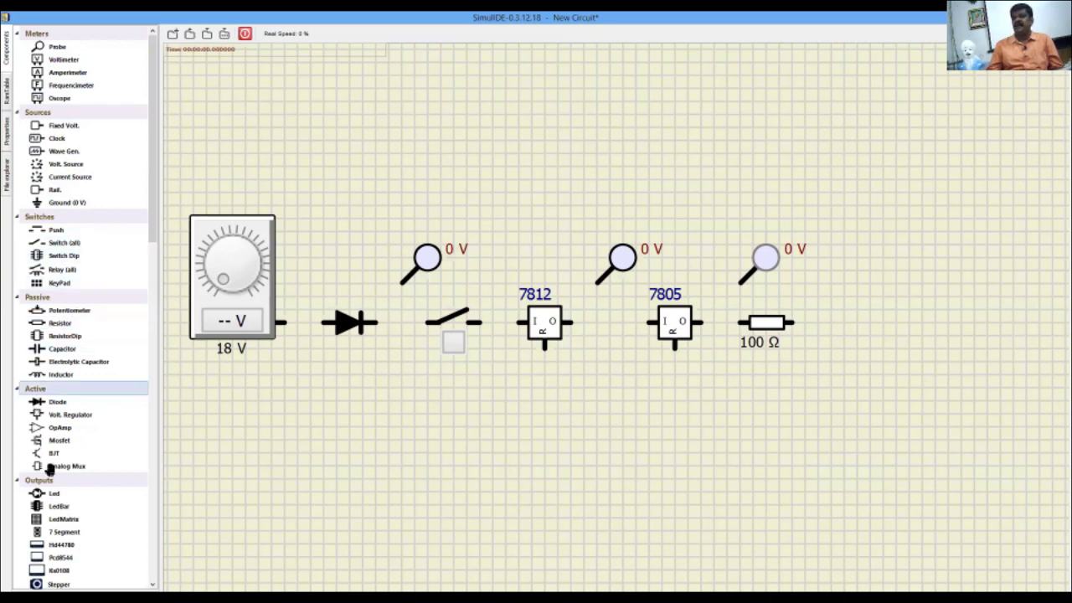
pyautogui.moveTo(54, 493); pyautogui.dragTo(846, 323)
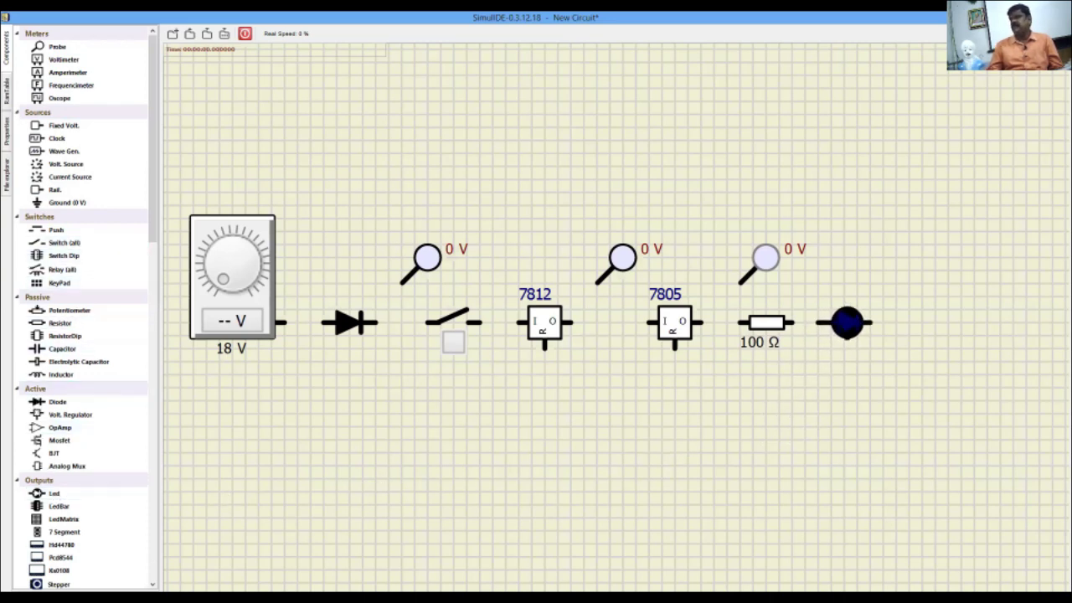
pyautogui.moveTo(57, 201); pyautogui.dragTo(900, 393)
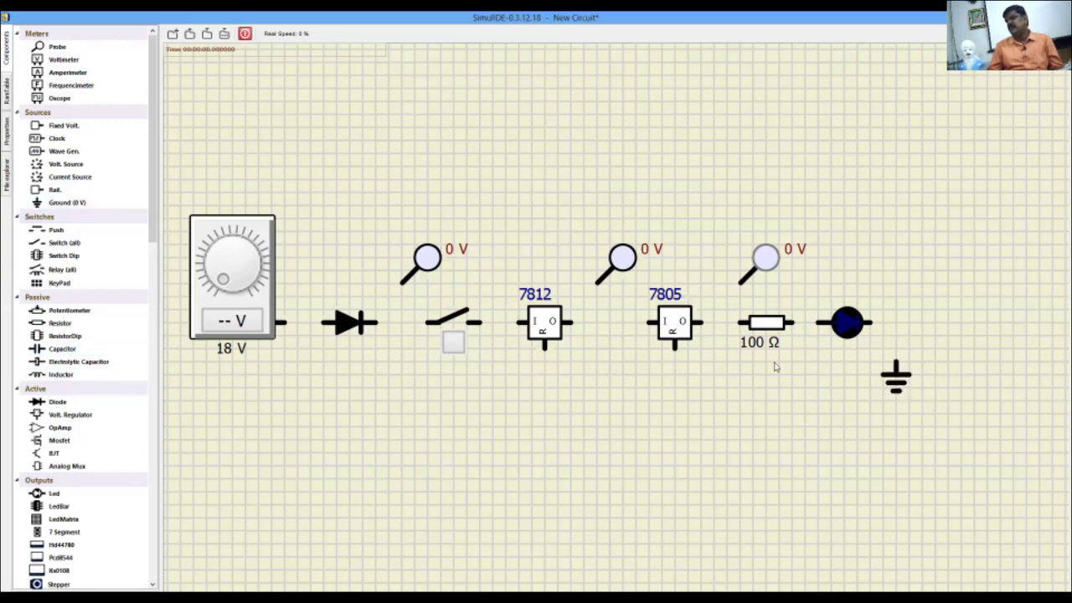
# Step: Save the circuit under the file name third
pyautogui.click(207, 33)
pyautogui.write('third')
pyautogui.press('Return')
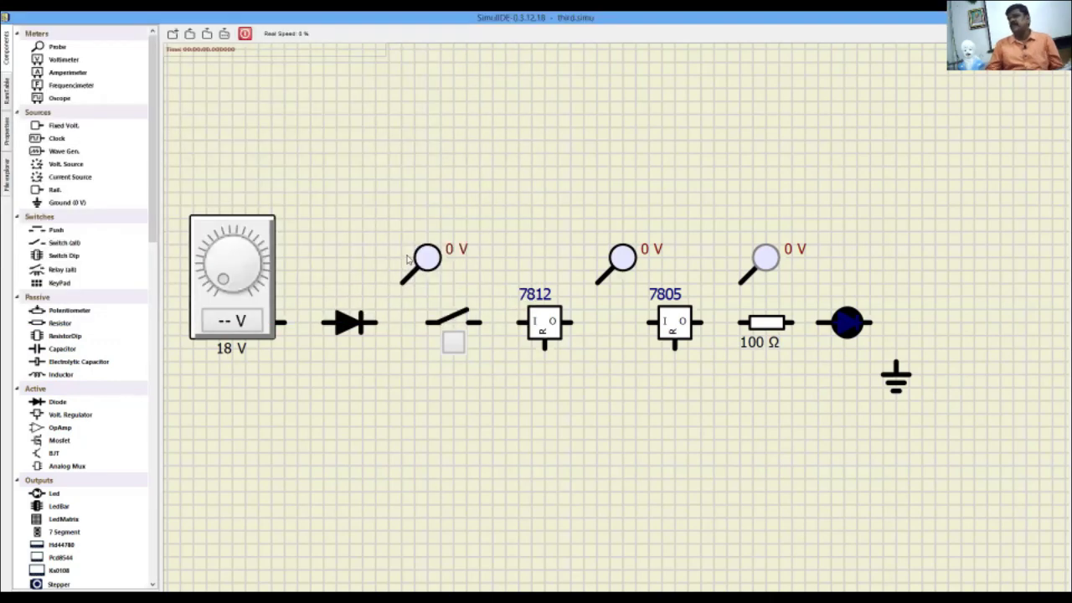
# Step: Wire the voltage source through the diode to the switch and connect the first probe to the diode-switch wire
pyautogui.scroll(-2, 429, 317)
pyautogui.scroll(4, 429, 317)
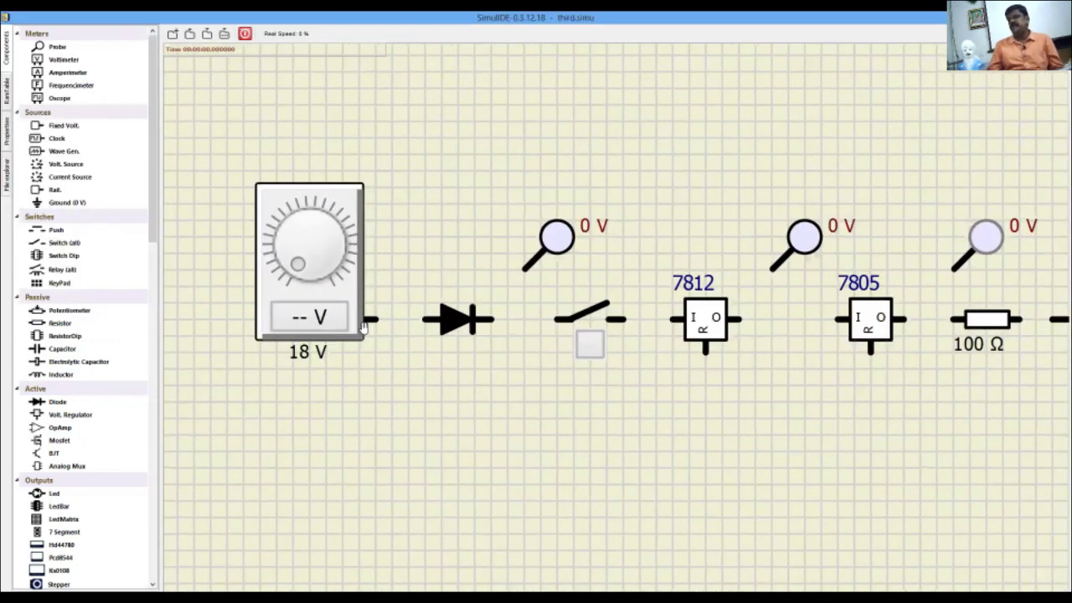
pyautogui.scroll(1, 395, 325)
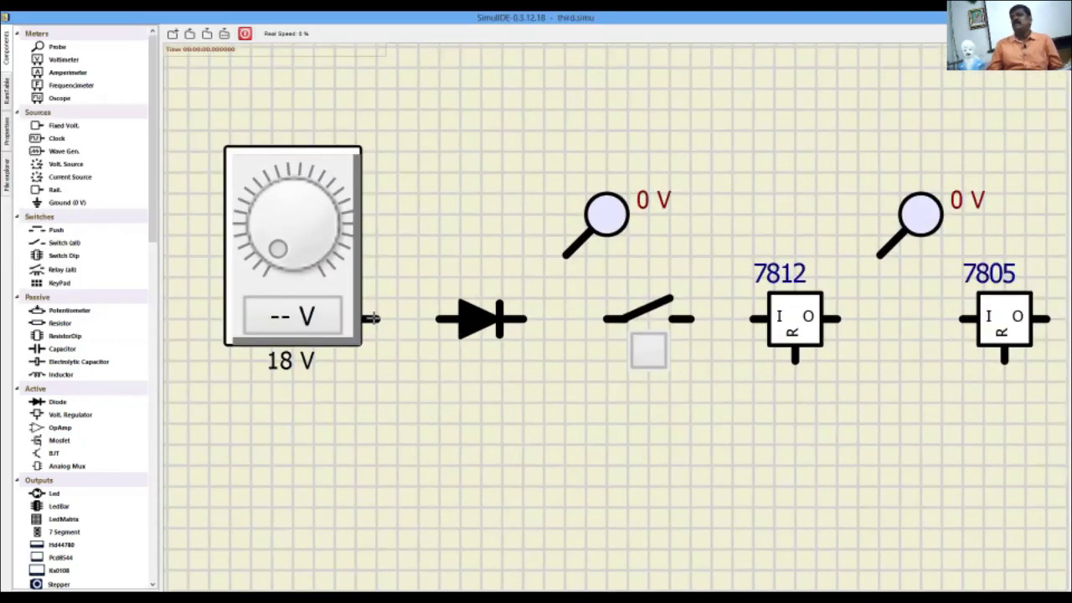
pyautogui.click(373, 318)
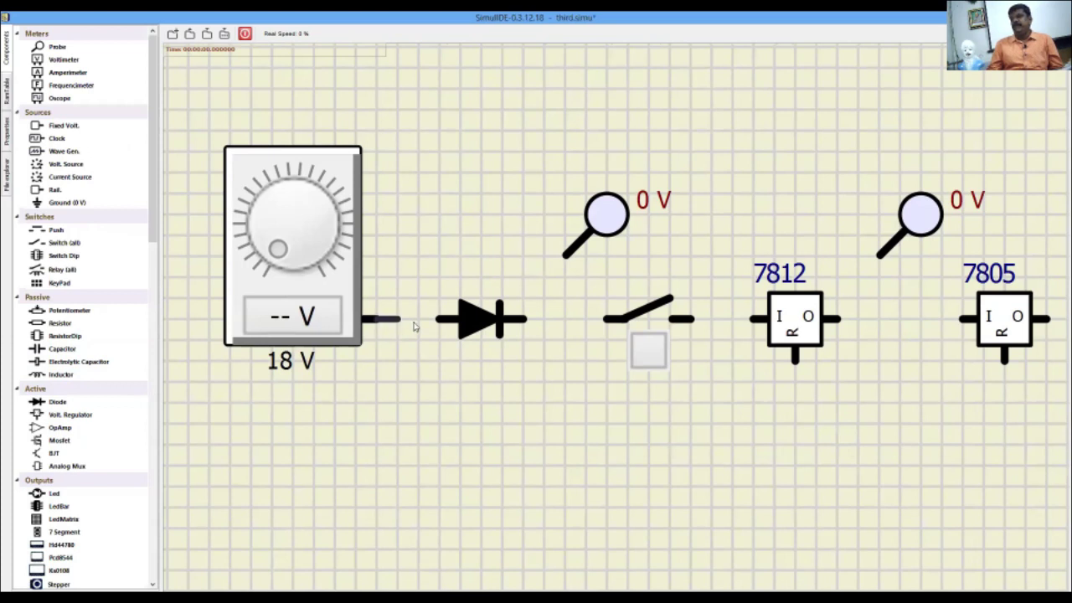
pyautogui.click(517, 317)
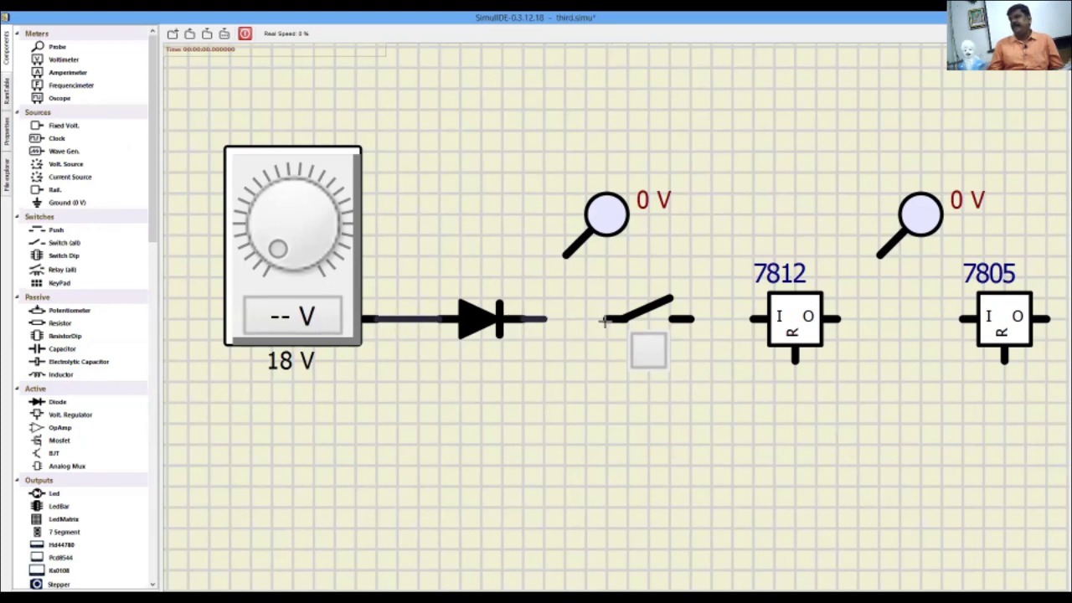
pyautogui.click(565, 254)
pyautogui.click(565, 316)
pyautogui.scroll(1, 566, 320)
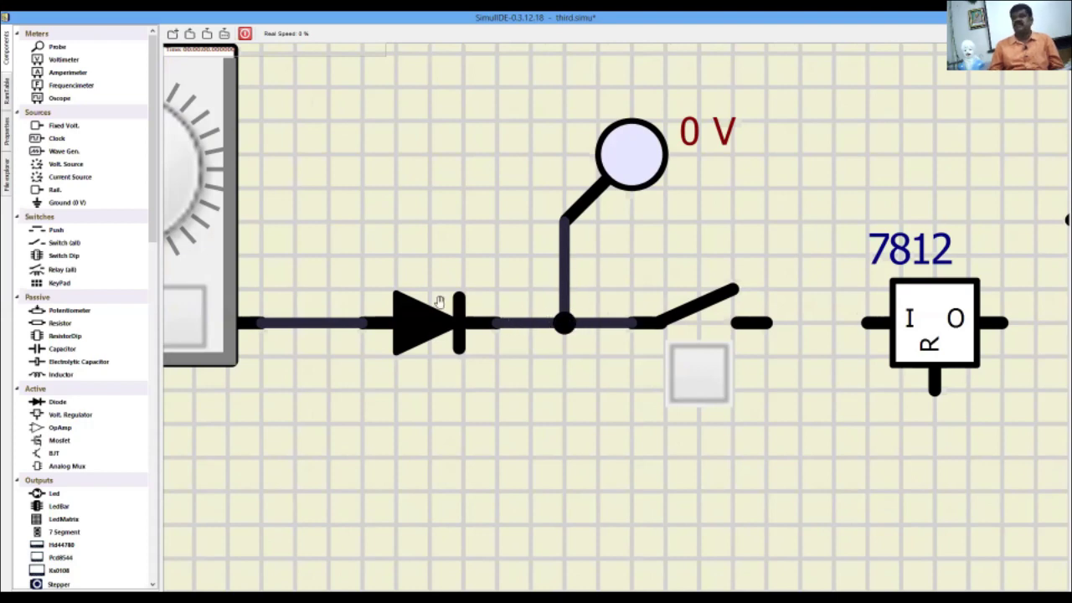
# Step: Wire the switch to the 7812's input and the 7812's output to the 7805's input
pyautogui.scroll(-2, 440, 303)
pyautogui.scroll(1, 577, 333)
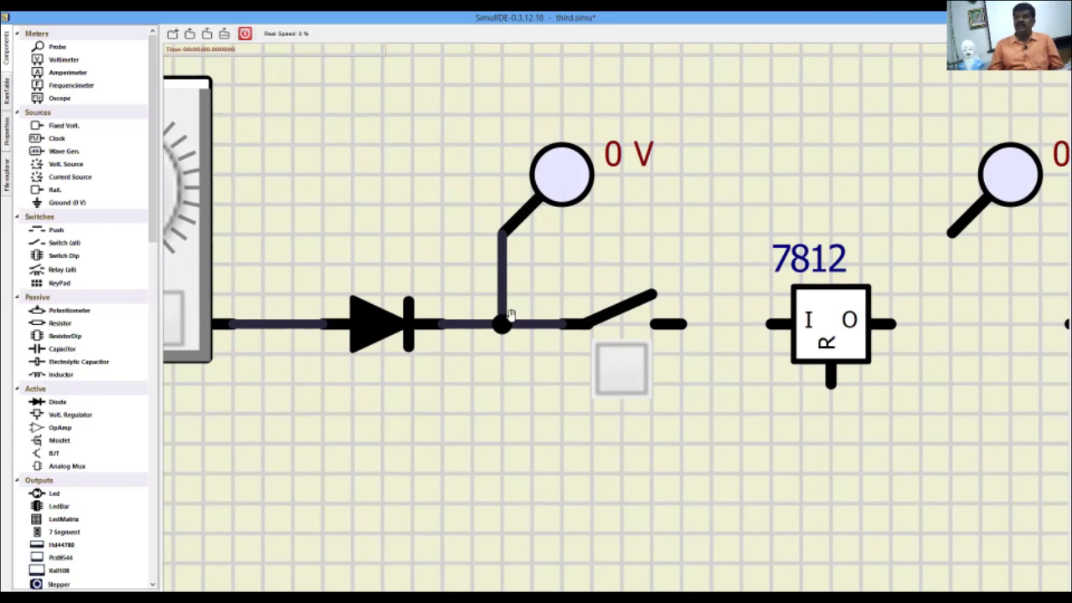
pyautogui.scroll(-2, 336, 302)
pyautogui.scroll(2, 584, 343)
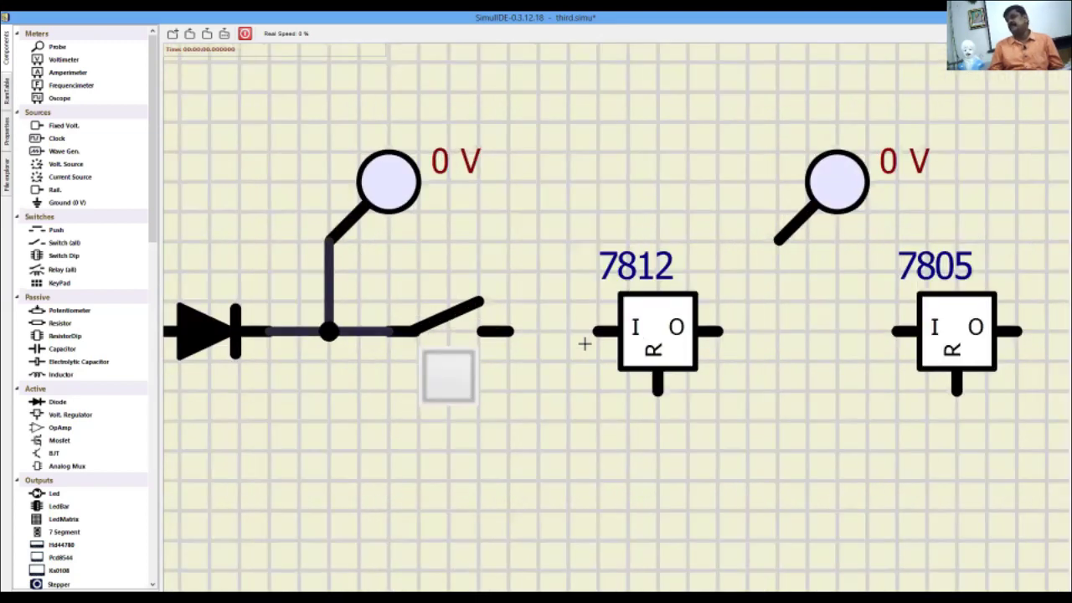
pyautogui.moveTo(507, 330); pyautogui.dragTo(757, 345)
pyautogui.scroll(-2, 594, 335)
pyautogui.scroll(1, 593, 344)
pyautogui.scroll(-2, 757, 345)
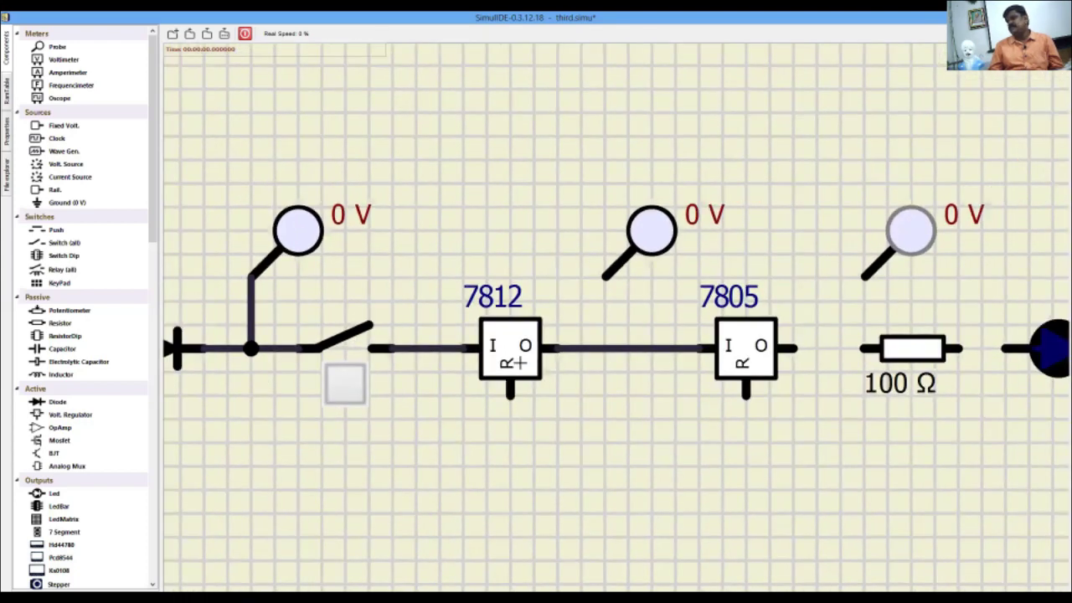
# Step: Wire the 7805's output to the 100 Ω resistor and the resistor to the LED
pyautogui.scroll(2, 663, 356)
pyautogui.moveTo(680, 358); pyautogui.dragTo(766, 360)
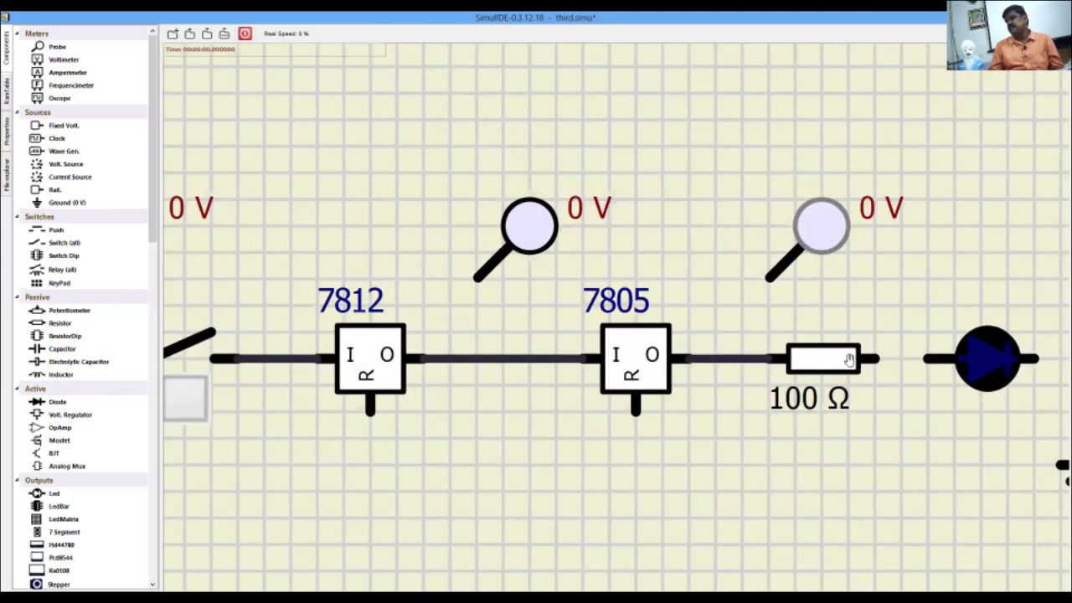
pyautogui.moveTo(872, 358); pyautogui.dragTo(923, 358)
pyautogui.scroll(-2, 431, 335)
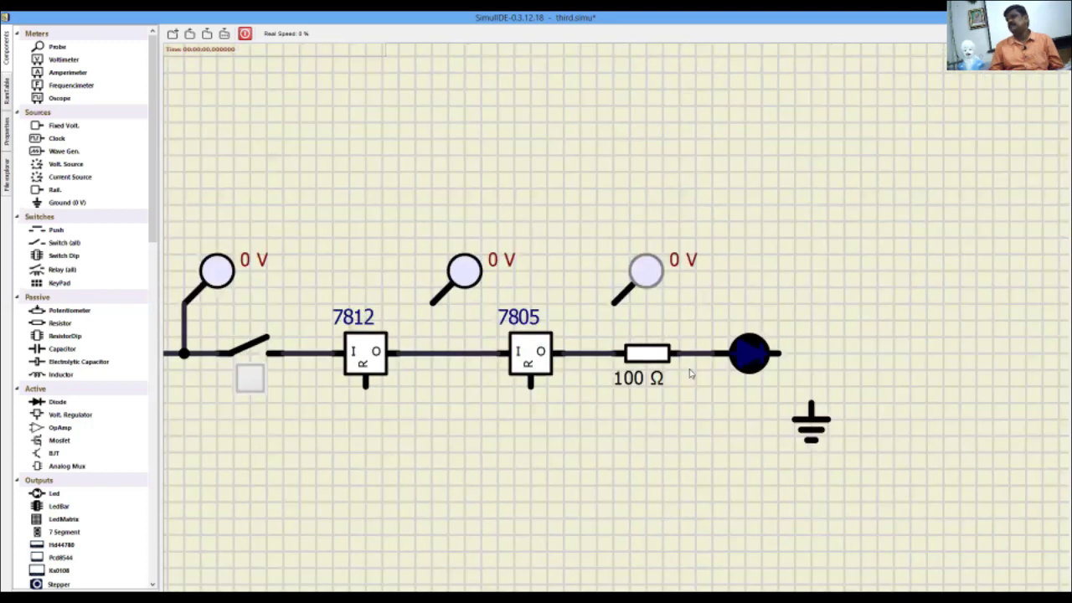
# Step: Place a ground symbol beneath each regulator and wire it to that regulator's R pin
pyautogui.scroll(1, 429, 450)
pyautogui.scroll(-2, 548, 323)
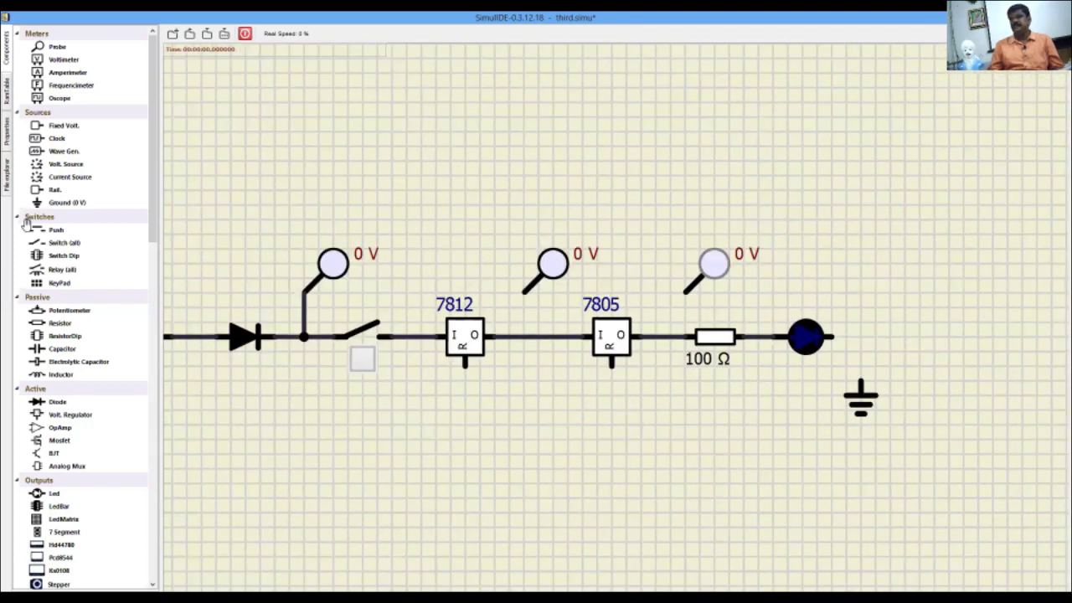
pyautogui.moveTo(58, 202); pyautogui.dragTo(471, 436)
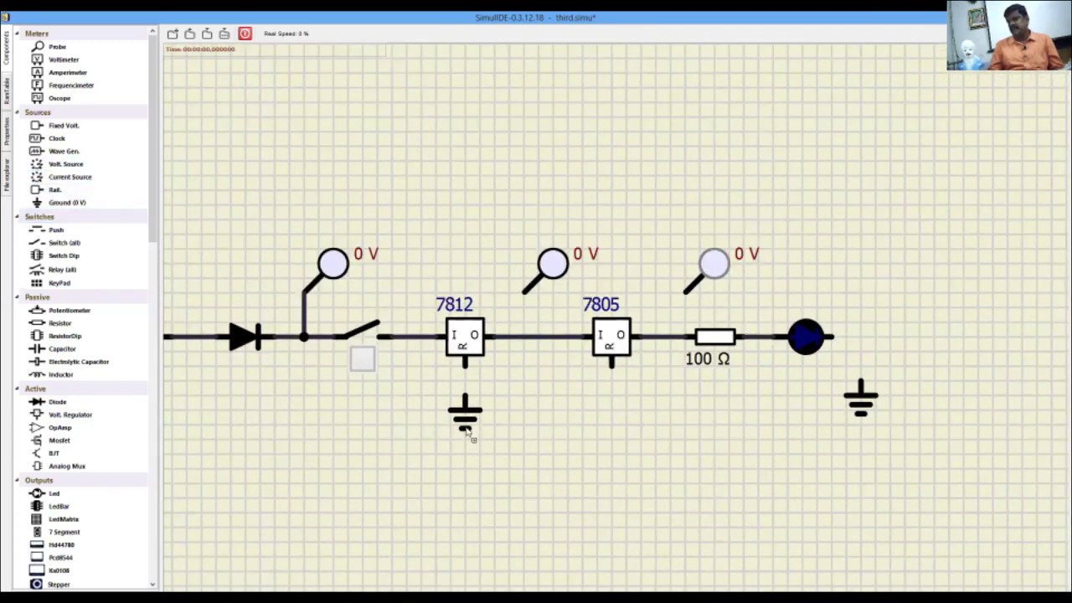
pyautogui.moveTo(52, 202); pyautogui.dragTo(621, 428)
pyautogui.scroll(2, 460, 357)
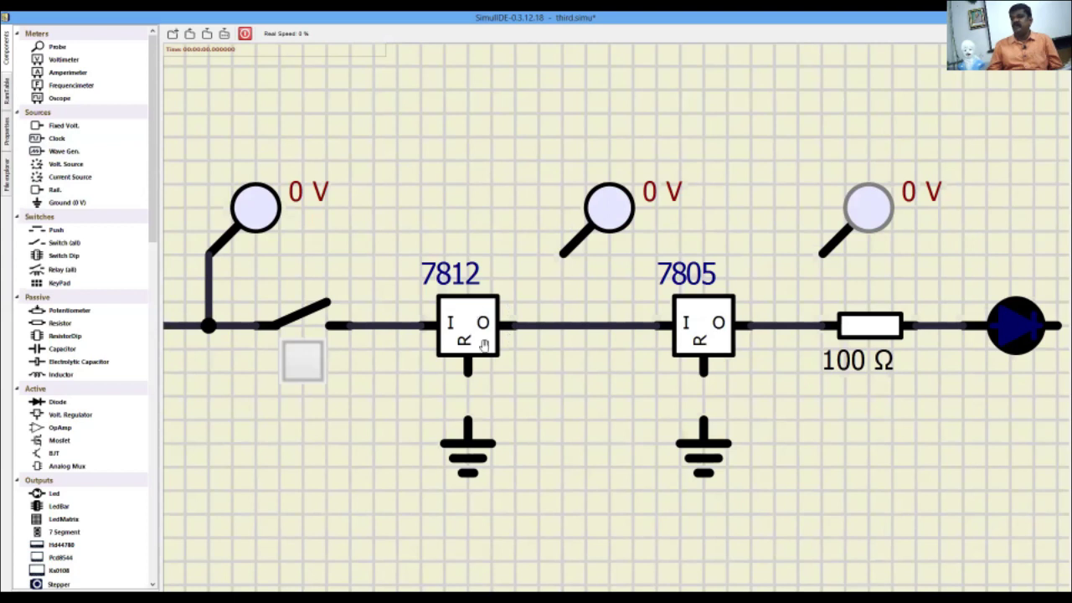
pyautogui.click(466, 414)
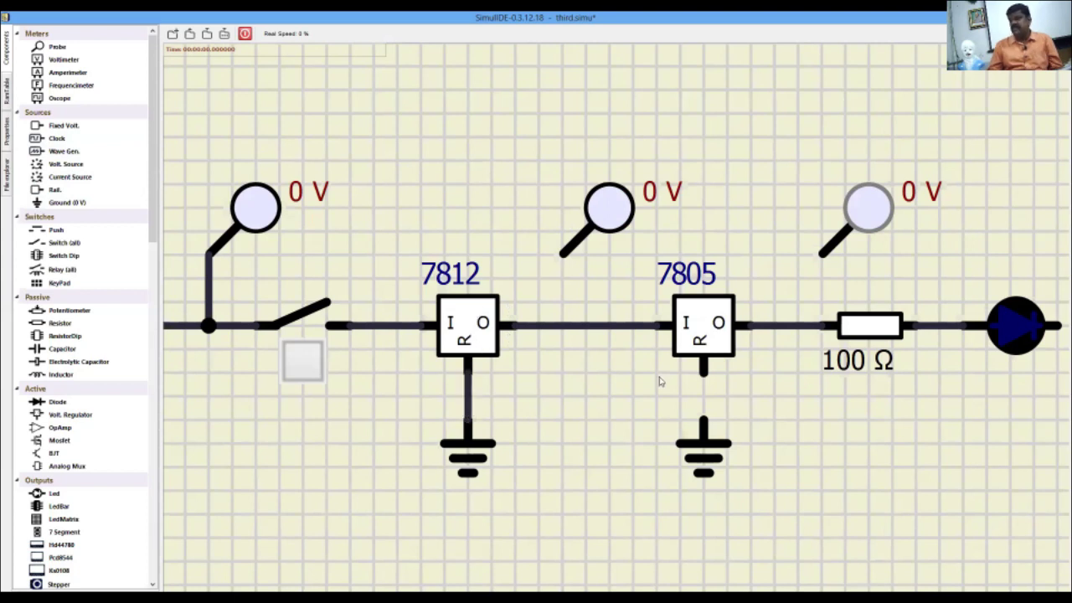
pyautogui.moveTo(703, 369); pyautogui.dragTo(709, 418)
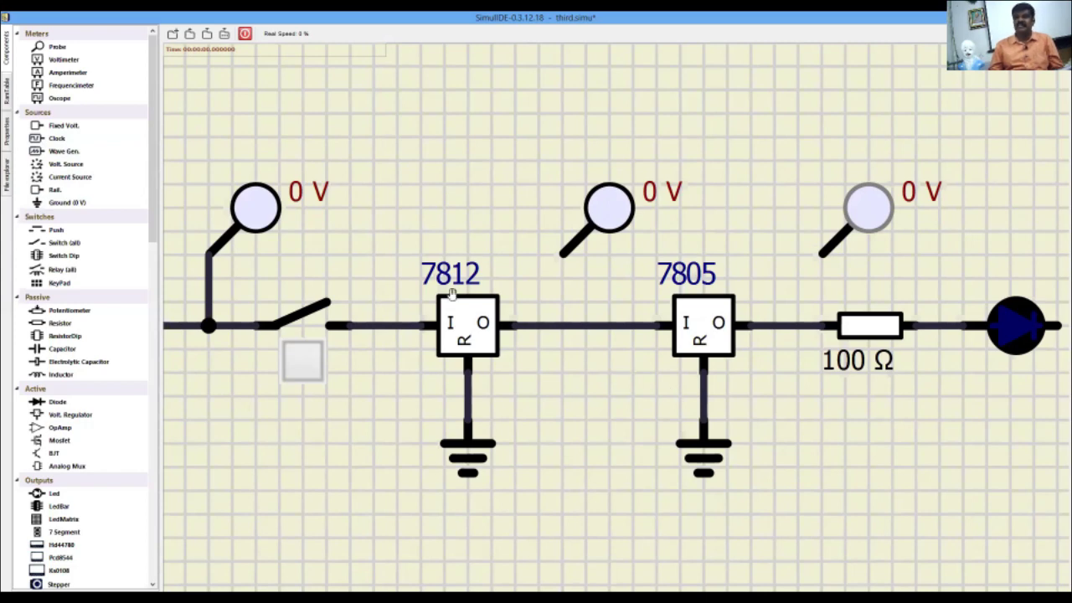
# Step: Connect the second probe to the wire between the regulators and the third probe to the 7805's output wire
pyautogui.scroll(4, 435, 279)
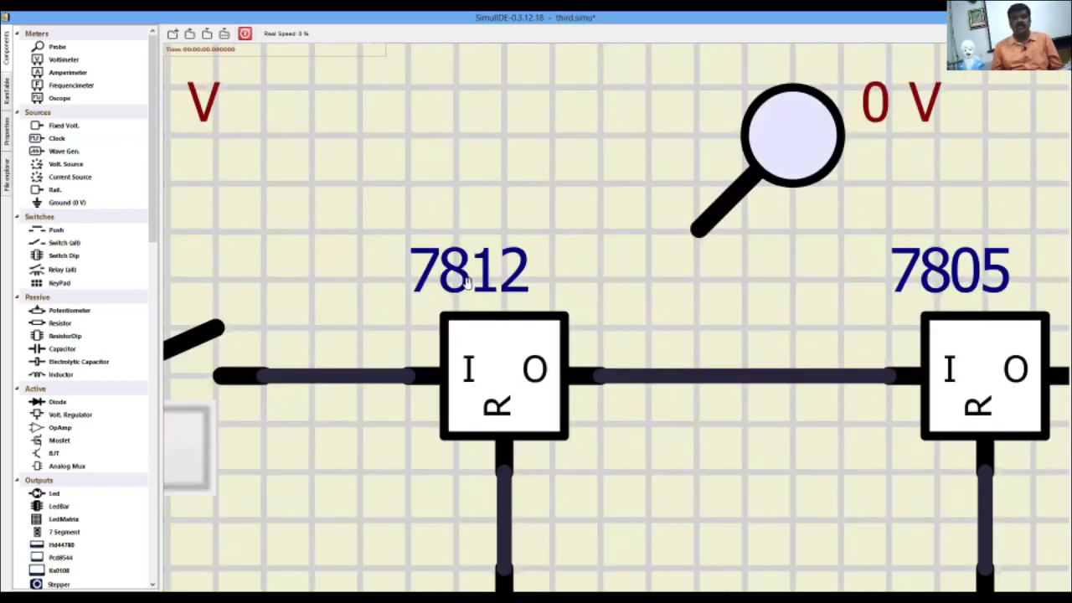
pyautogui.scroll(-2, 345, 314)
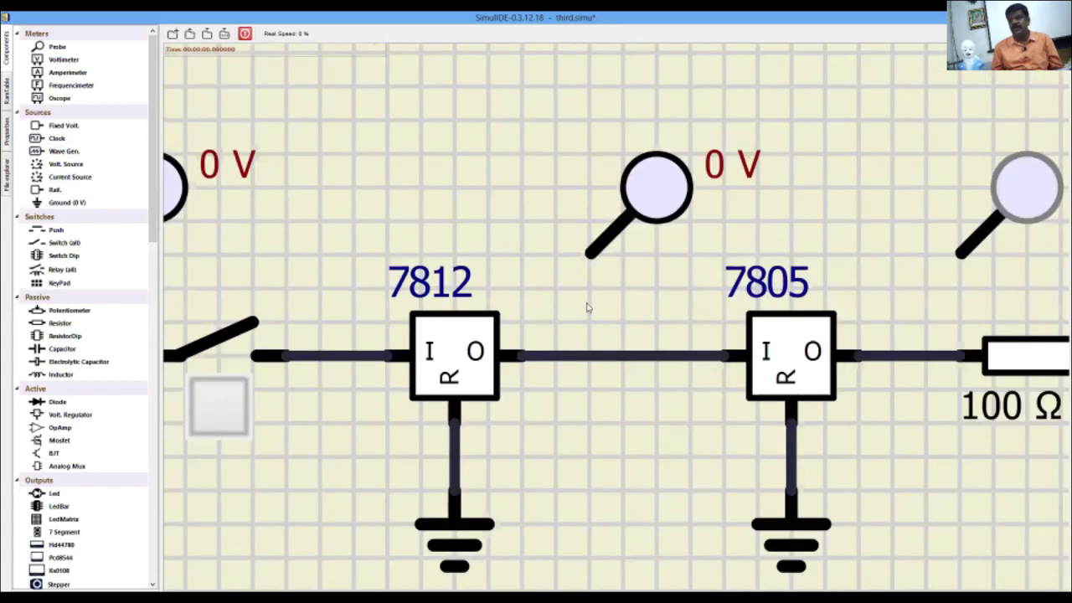
pyautogui.scroll(2, 825, 267)
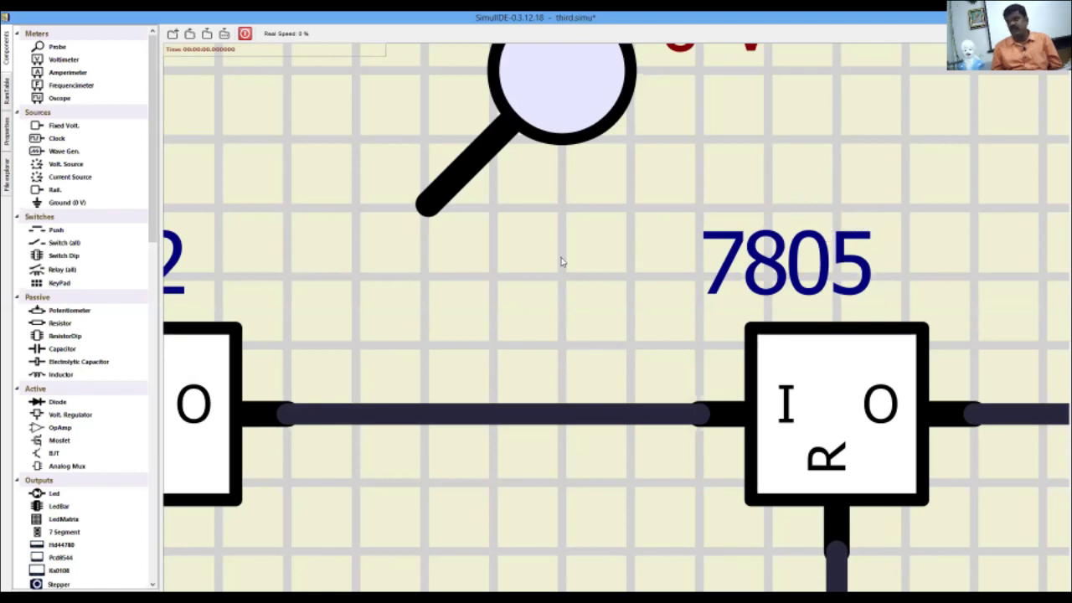
pyautogui.scroll(-2, 562, 262)
pyautogui.scroll(2, 523, 262)
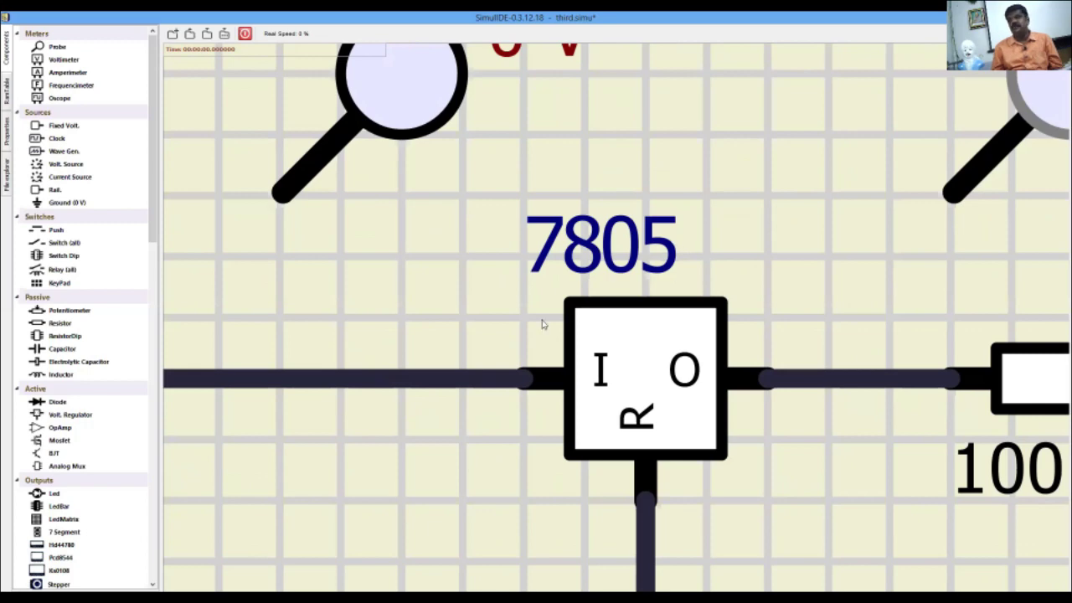
pyautogui.scroll(-5, 543, 320)
pyautogui.click(479, 362)
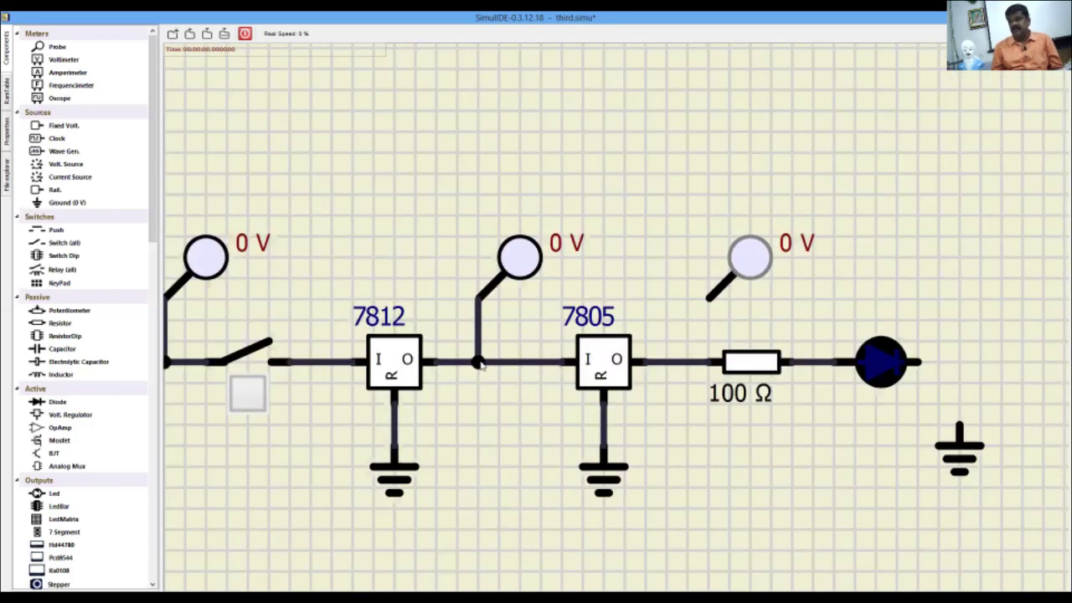
pyautogui.click(707, 297)
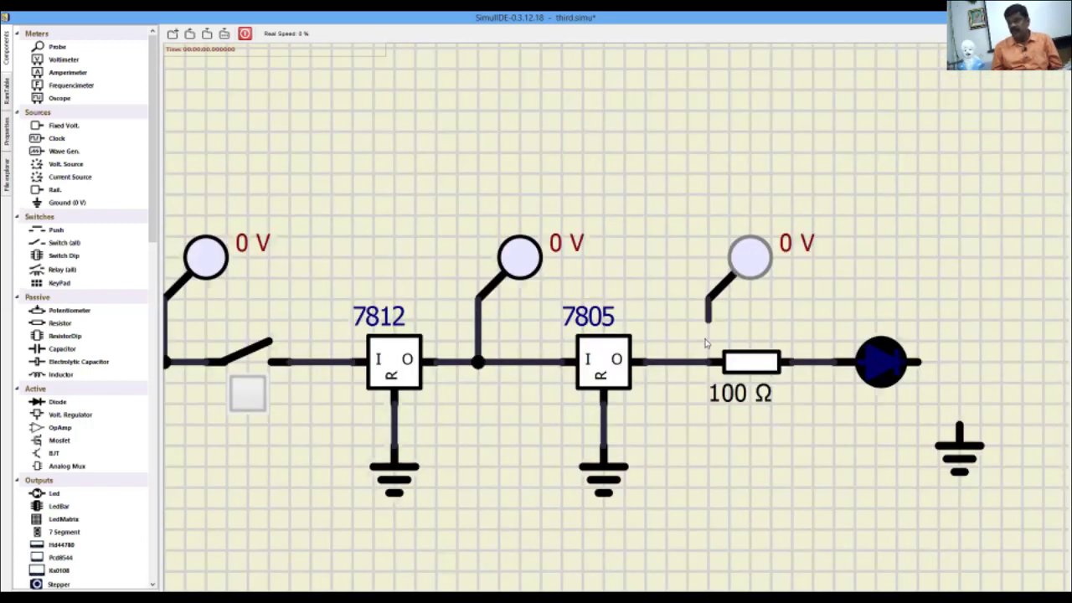
pyautogui.click(708, 361)
# Step: Wire the LED's free end to the remaining ground symbol
pyautogui.scroll(-2, 549, 356)
pyautogui.scroll(2, 837, 394)
pyautogui.click(805, 427)
pyautogui.scroll(-3, 677, 327)
pyautogui.scroll(3, 251, 354)
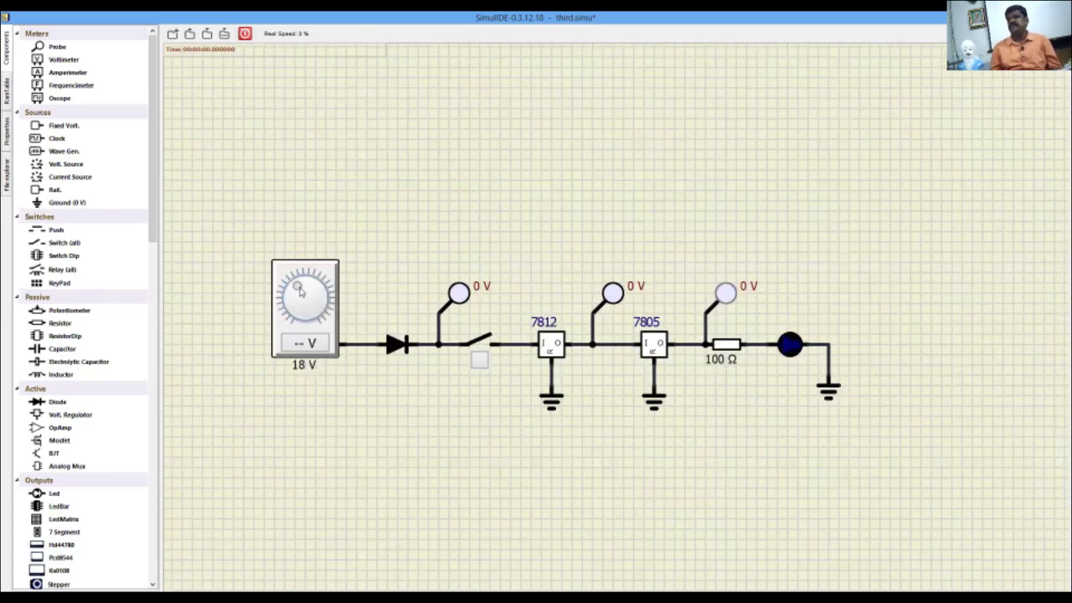
# Step: Switch on the voltage source and turn its output up to 18 V
pyautogui.scroll(1, 517, 356)
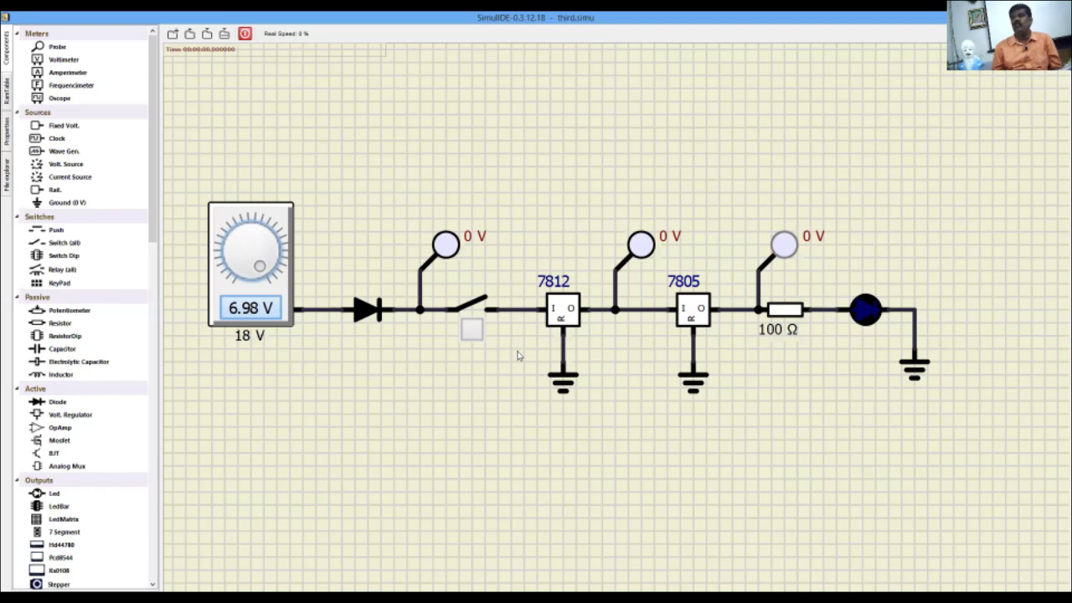
pyautogui.click(237, 279)
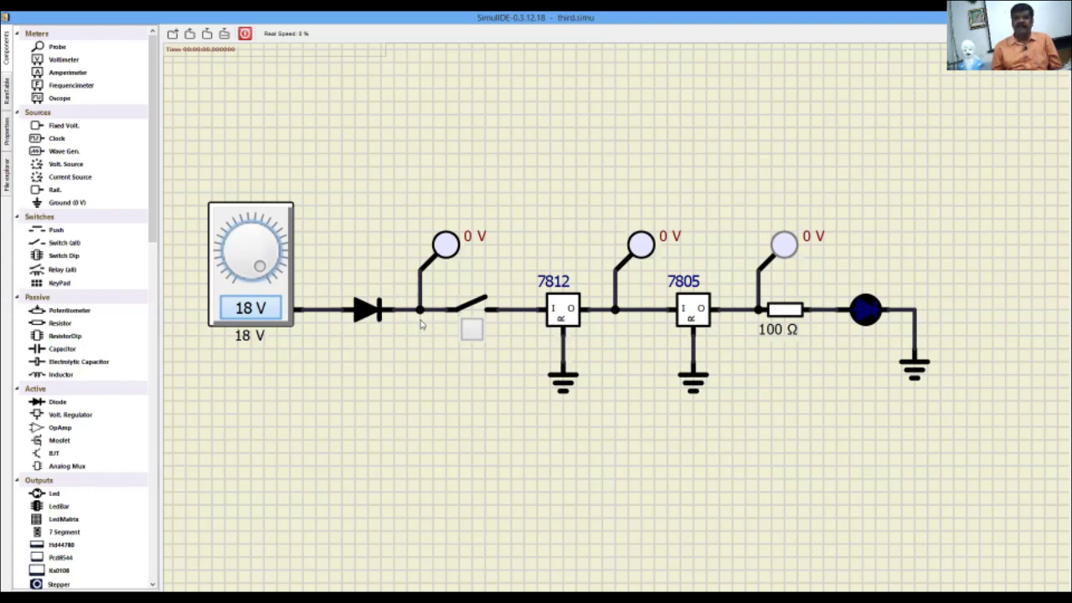
pyautogui.scroll(3, 294, 295)
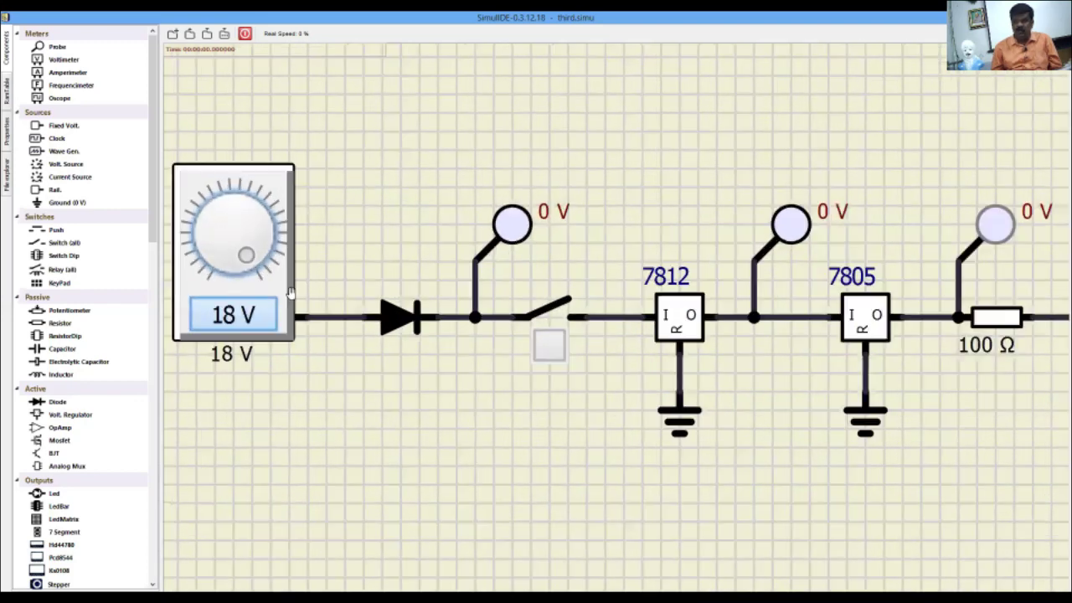
# Step: Start the simulation of the two-regulator circuit with the voltage source at 18 V
pyautogui.scroll(1, 405, 311)
pyautogui.scroll(1, 444, 328)
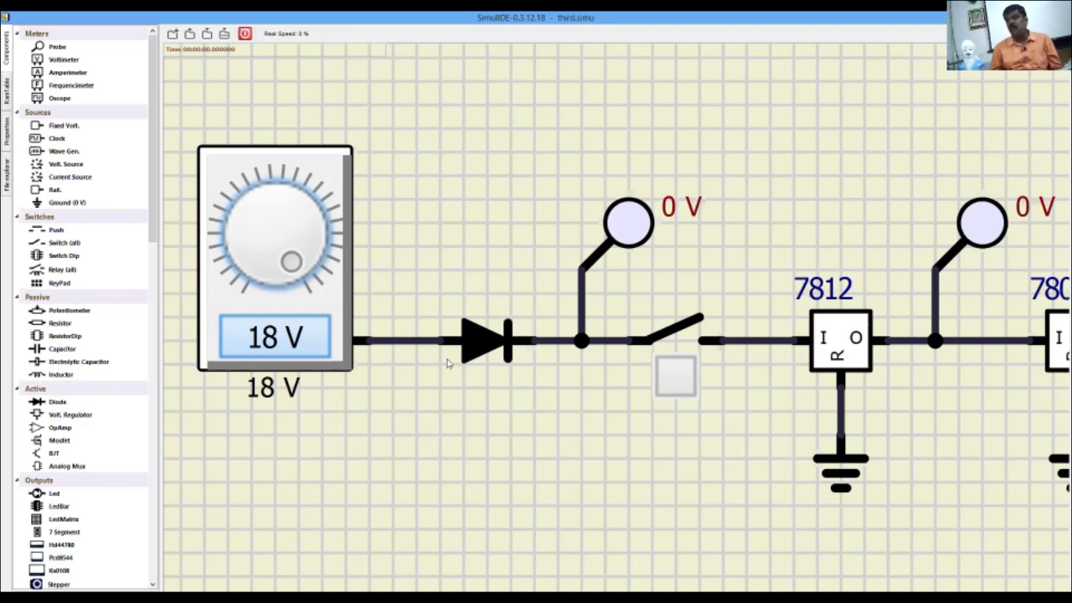
pyautogui.scroll(-5, 324, 305)
pyautogui.click(244, 34)
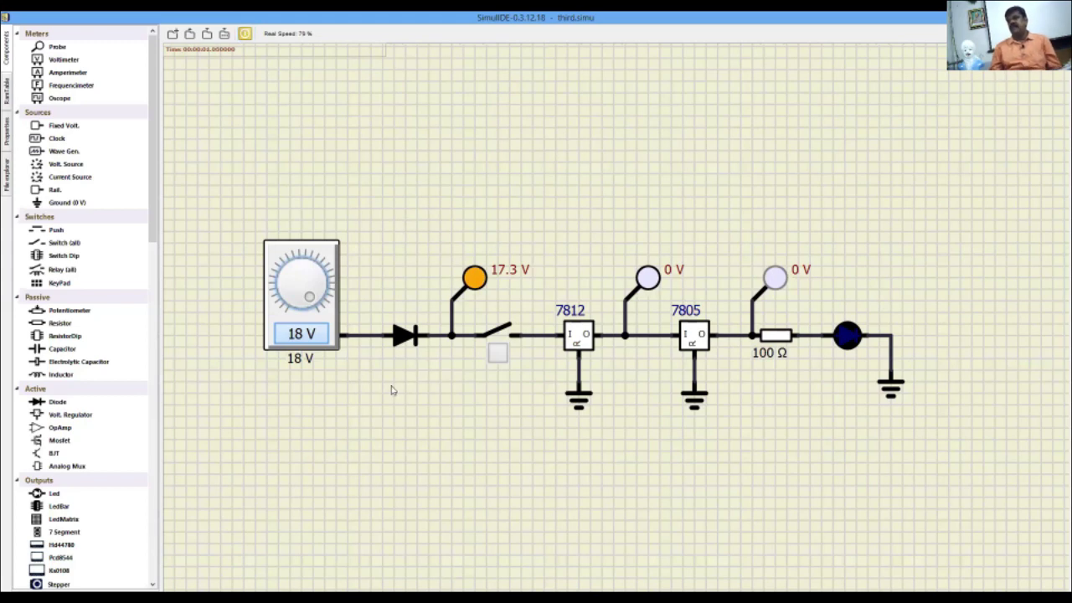
# Step: Turn the running circuit's voltage source up to 16 V and on to 16.66 V, checking the three voltage probes
pyautogui.scroll(1, 418, 370)
pyautogui.scroll(2, 268, 344)
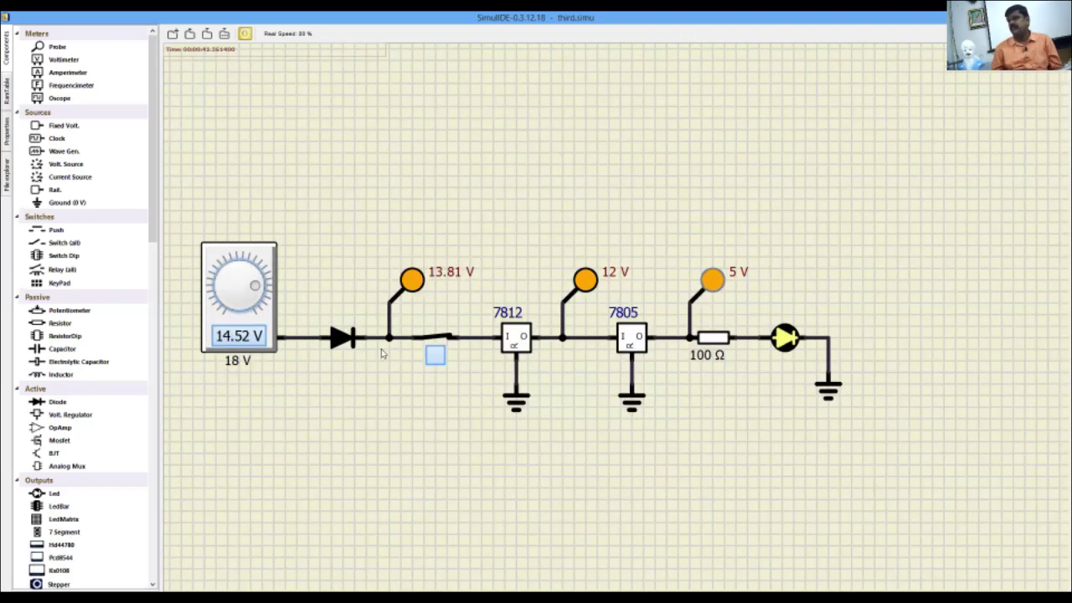
pyautogui.scroll(4, 234, 288)
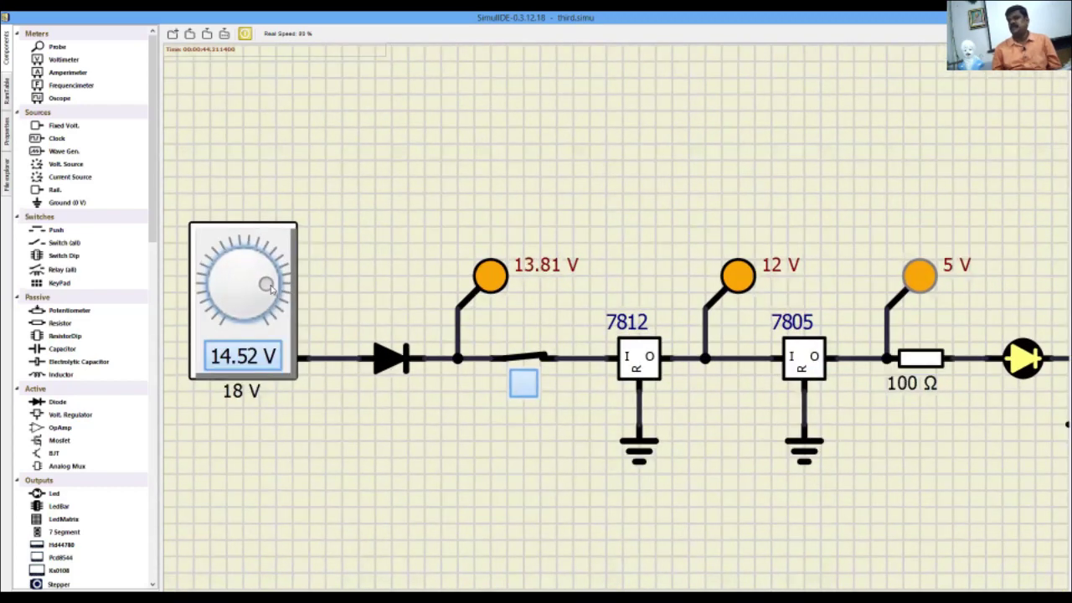
pyautogui.moveTo(271, 289); pyautogui.dragTo(271, 301)
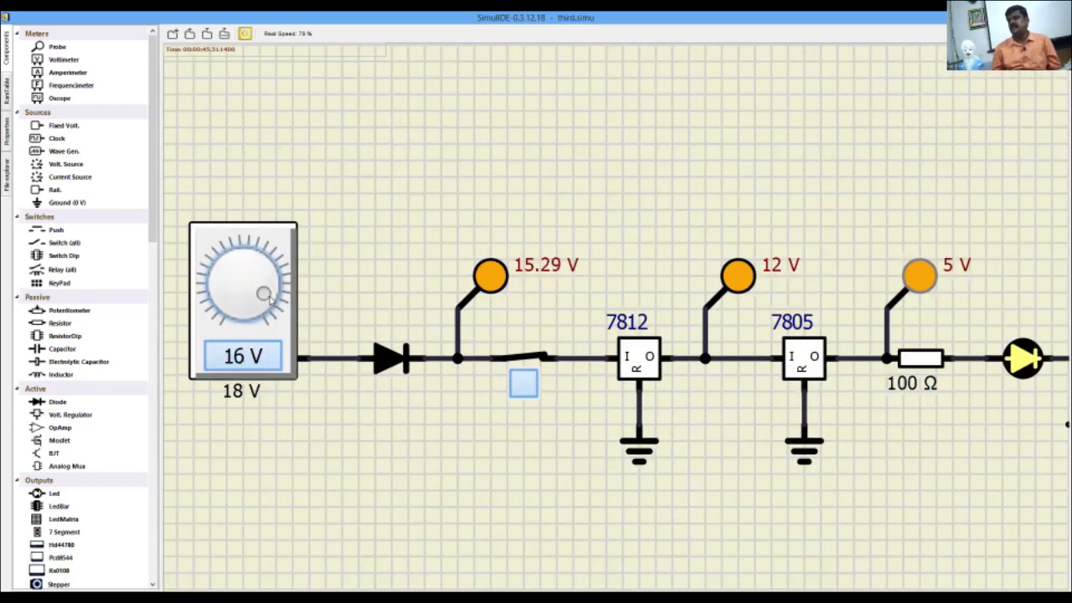
pyautogui.scroll(-1, 272, 302)
pyautogui.scroll(1, 270, 293)
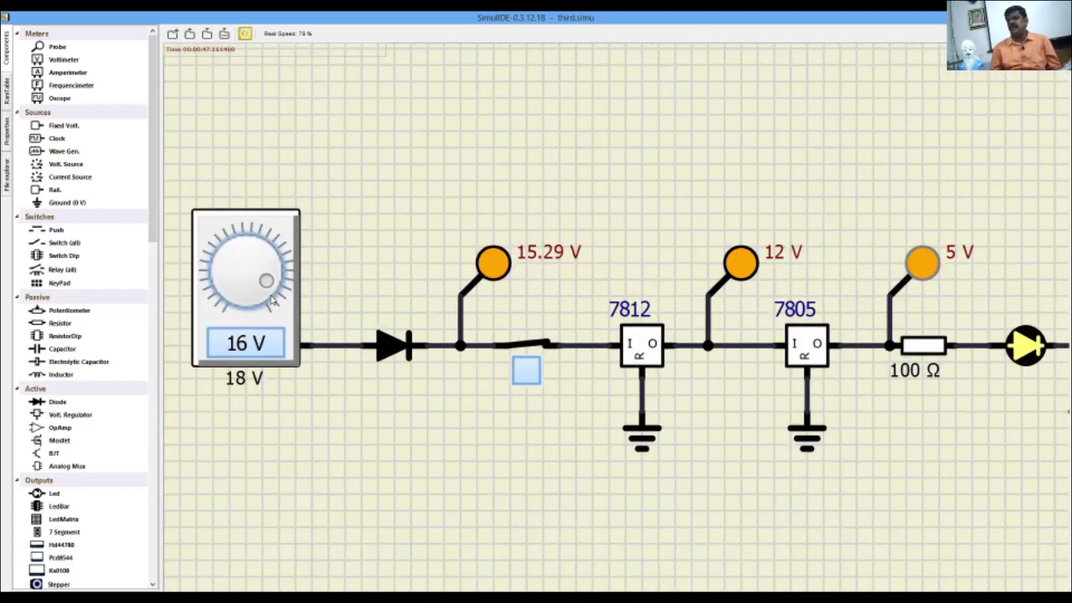
pyautogui.moveTo(270, 288); pyautogui.dragTo(269, 291)
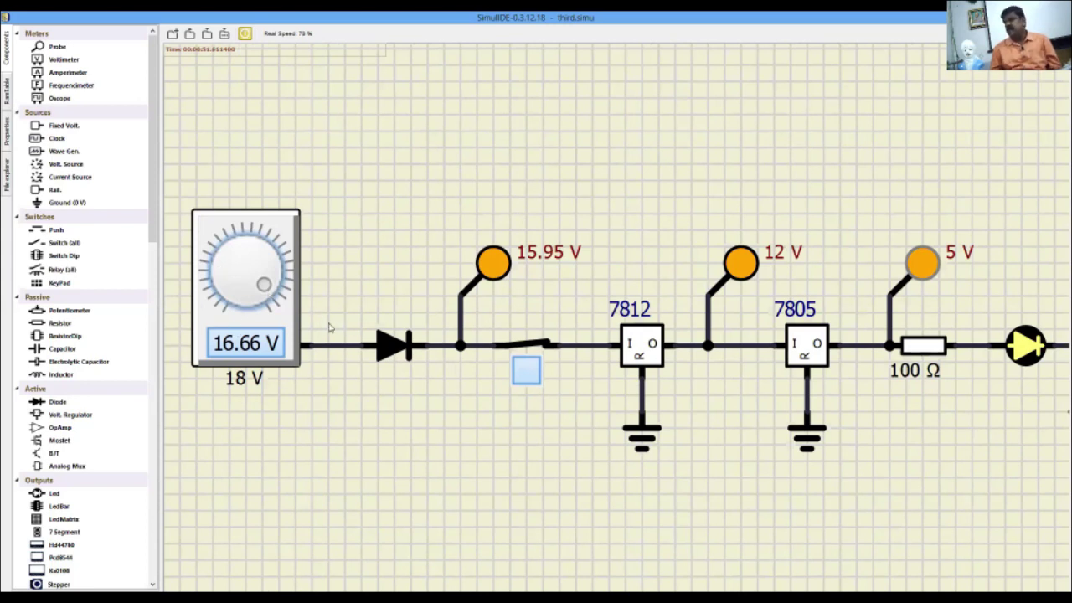
pyautogui.scroll(-2, 611, 327)
pyautogui.scroll(2, 611, 324)
pyautogui.scroll(1, 619, 297)
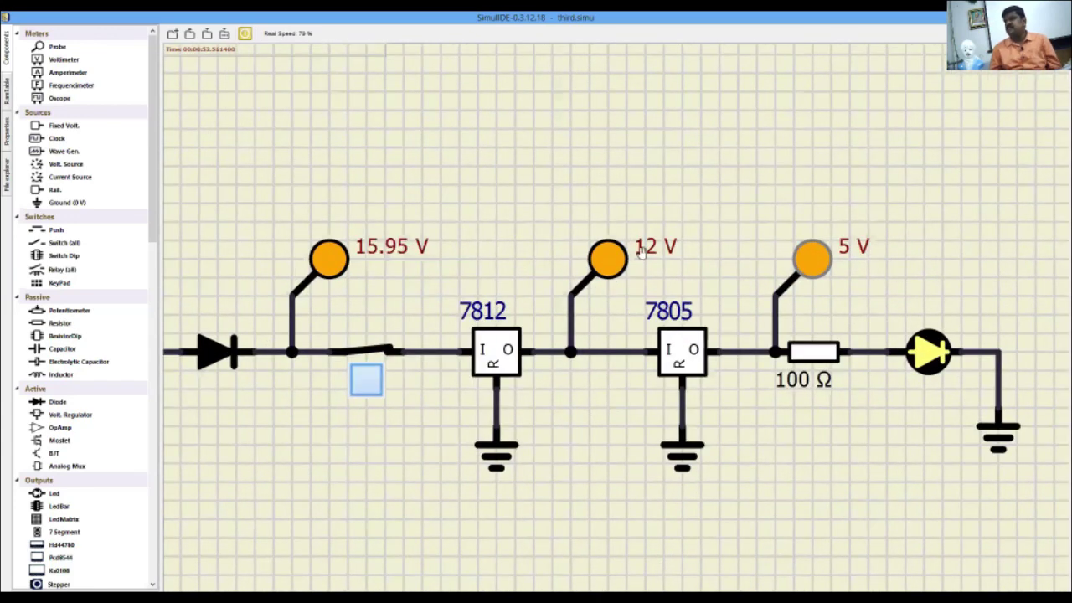